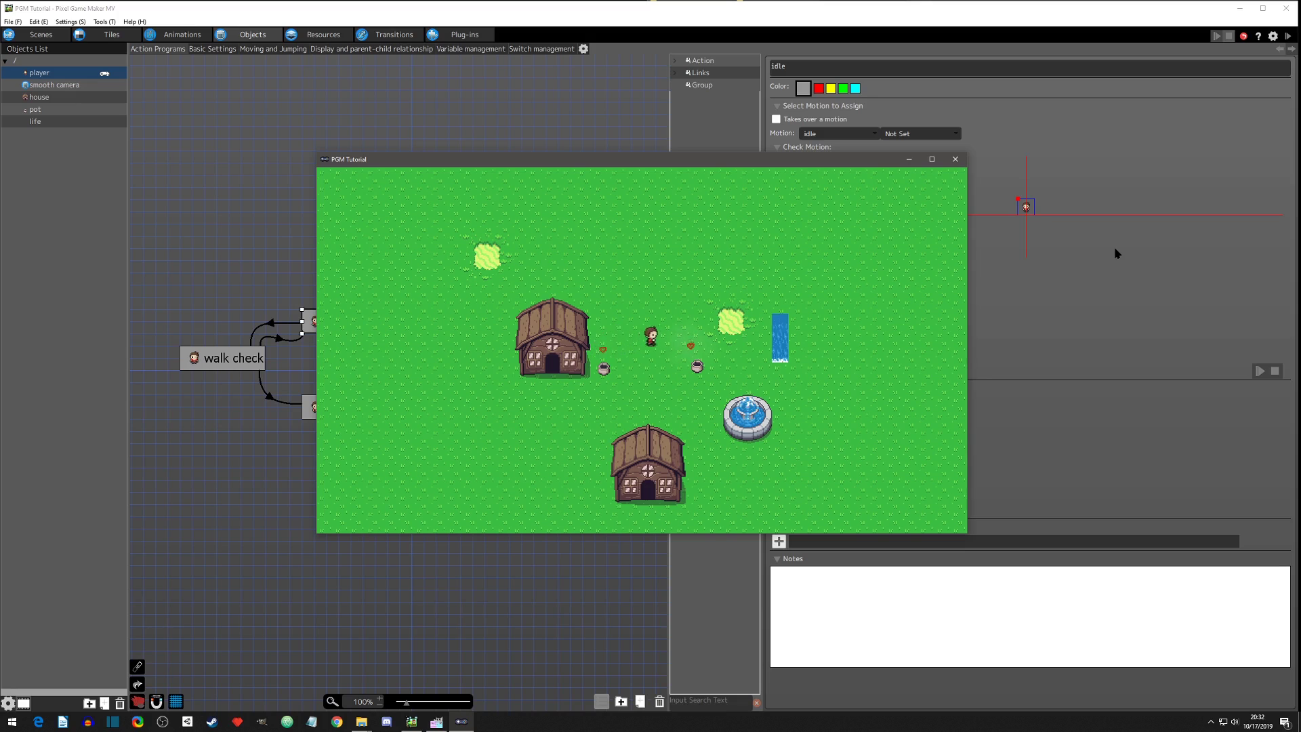
Step: Playtest the player's walking movement around the houses, pots and fountain, and close the test game window
key("Down")
key("Left")
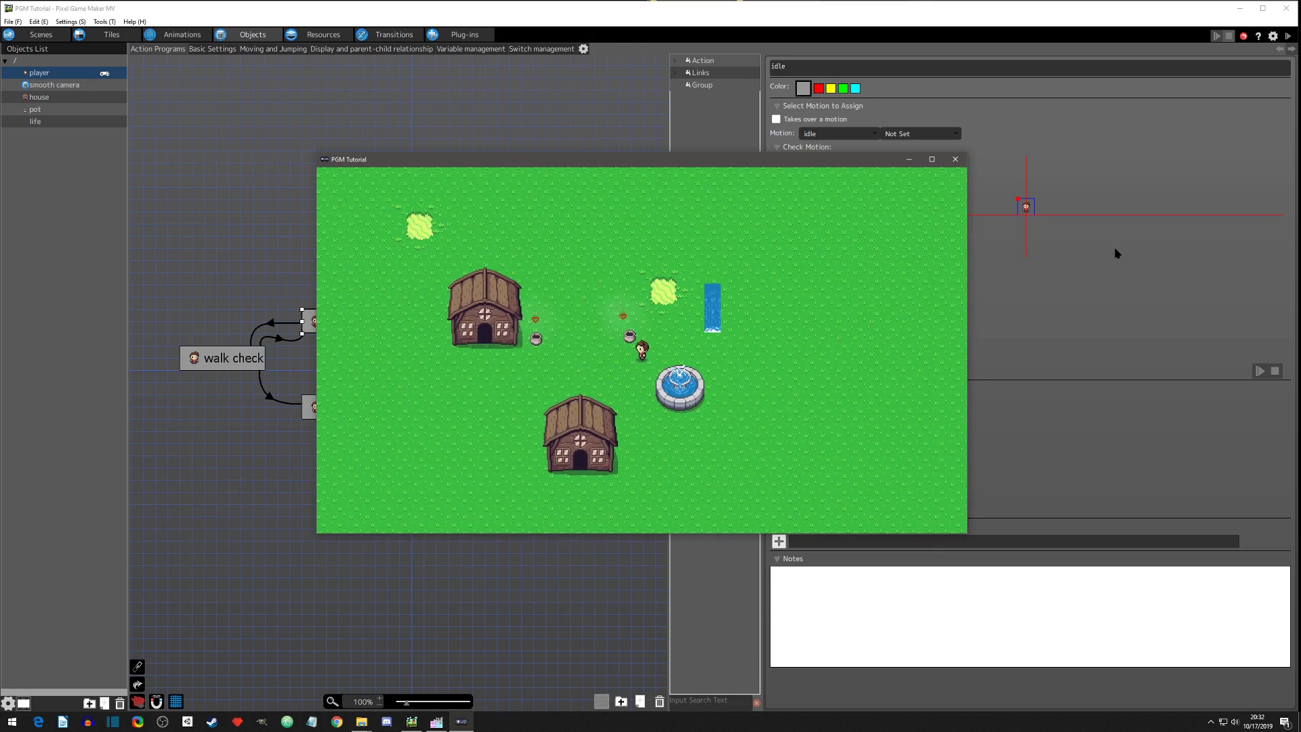
key("Right")
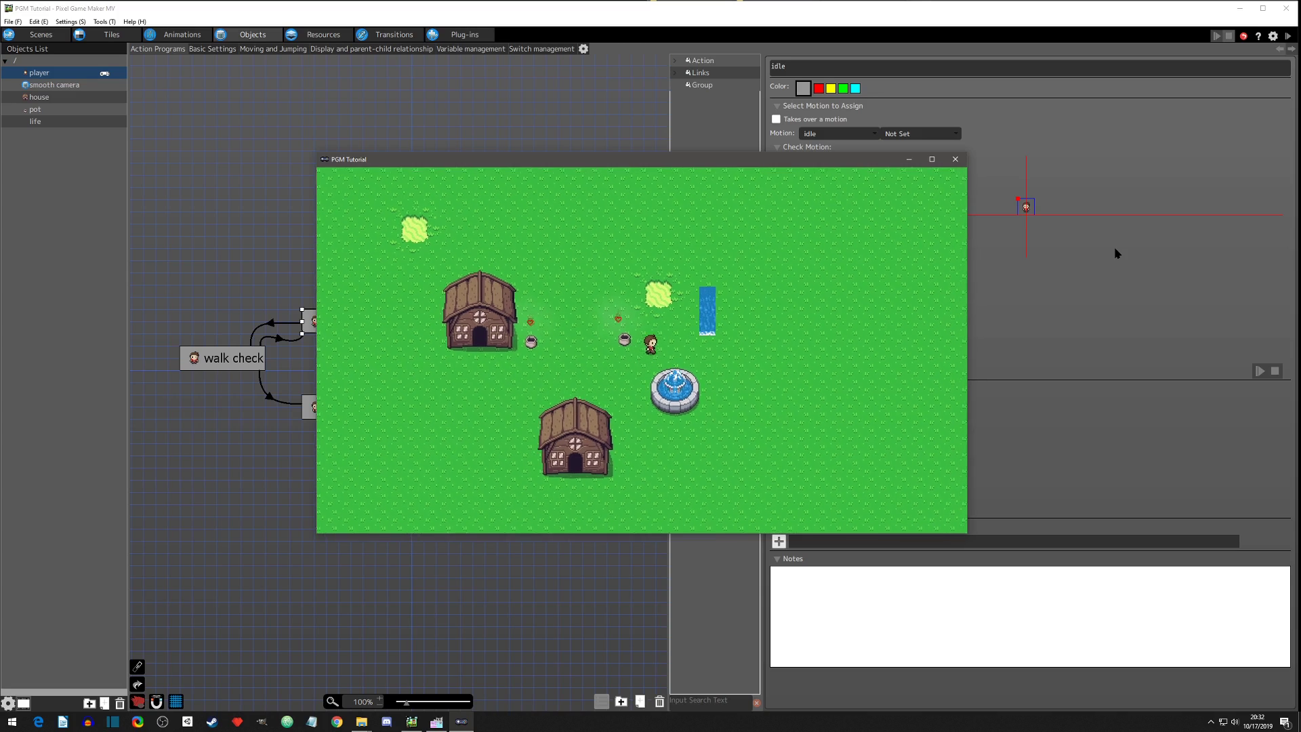
key("Up")
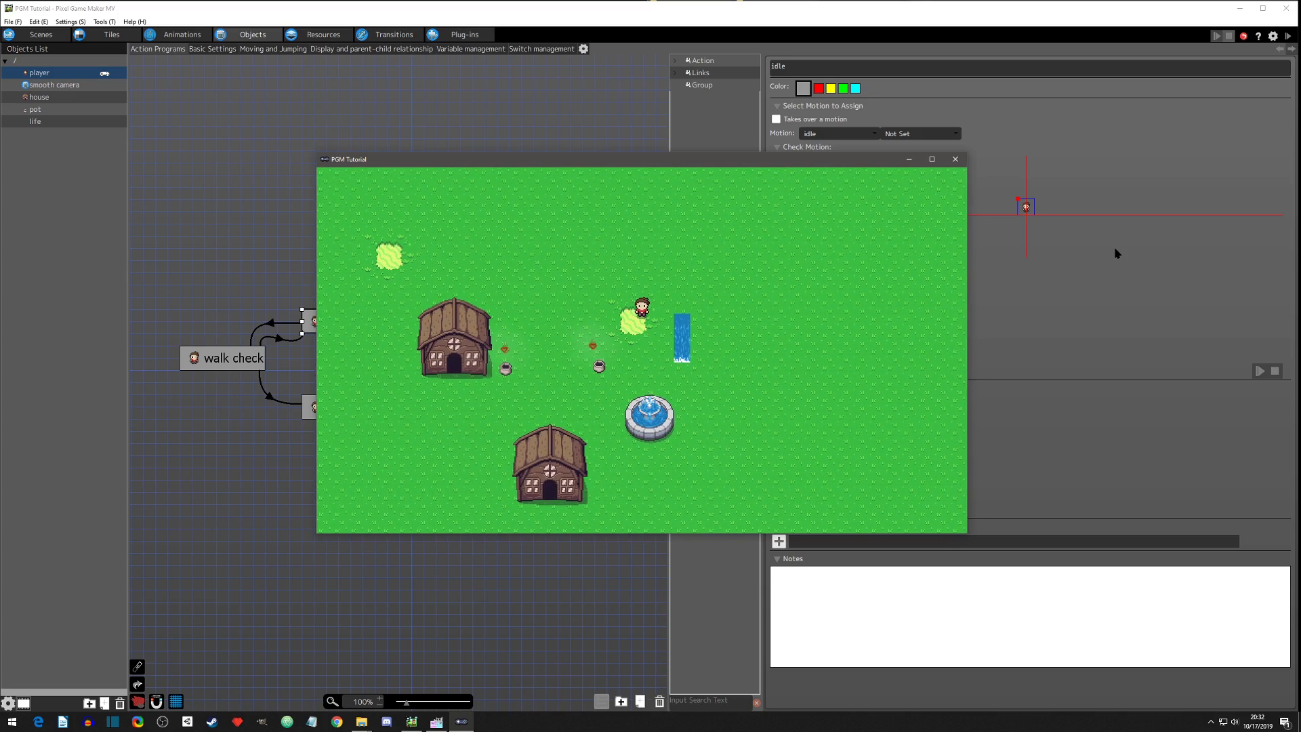
key("Right")
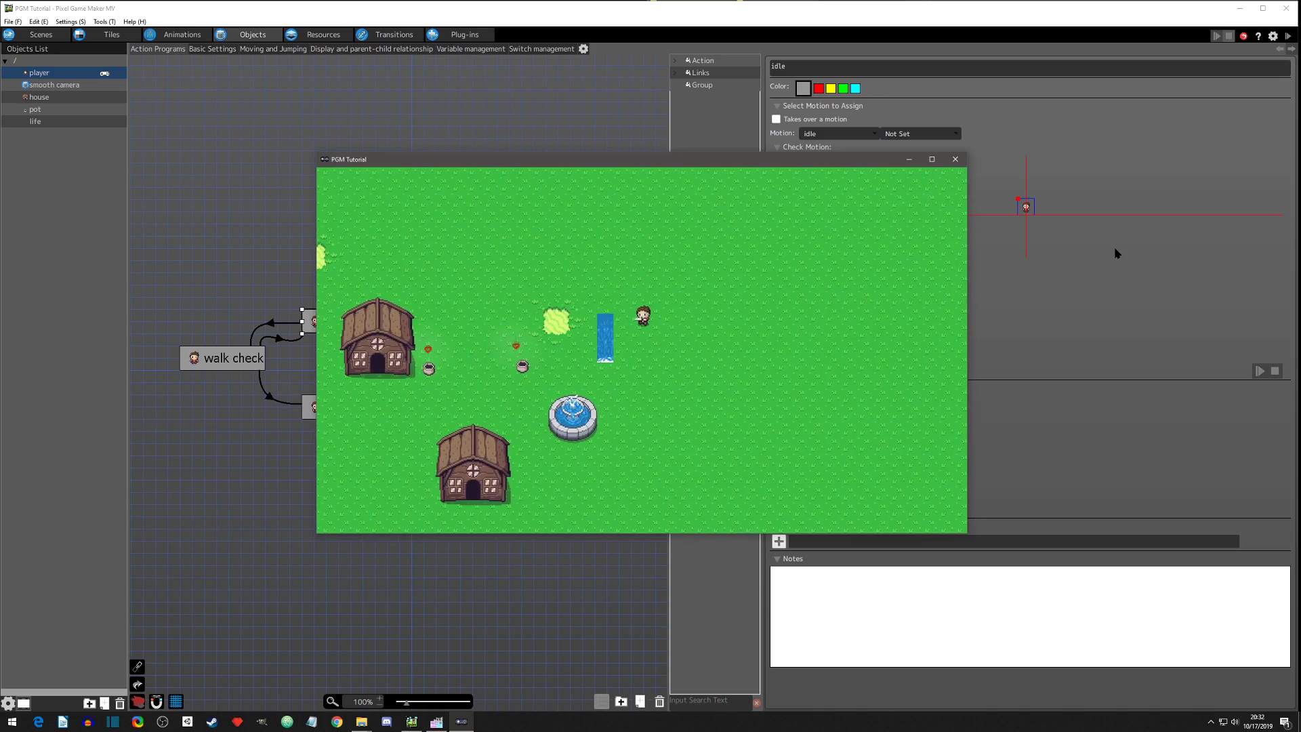
key("Down")
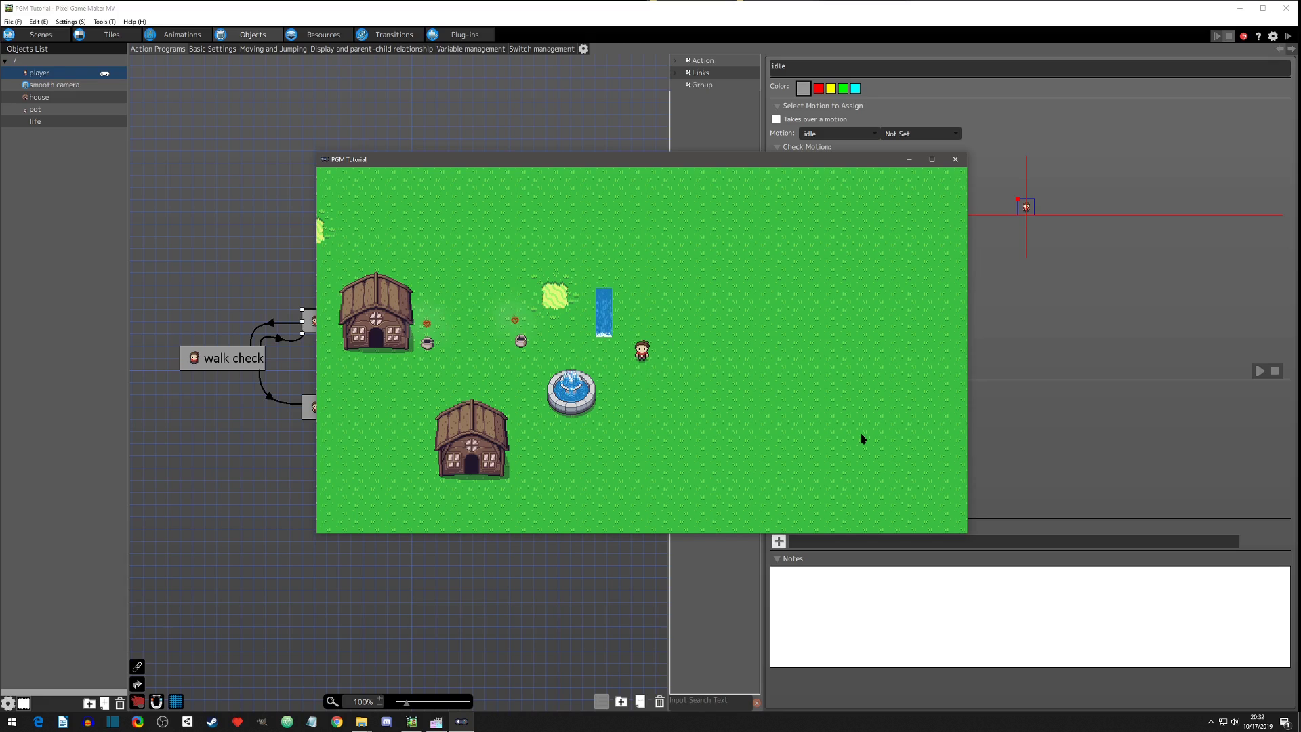
key("Up")
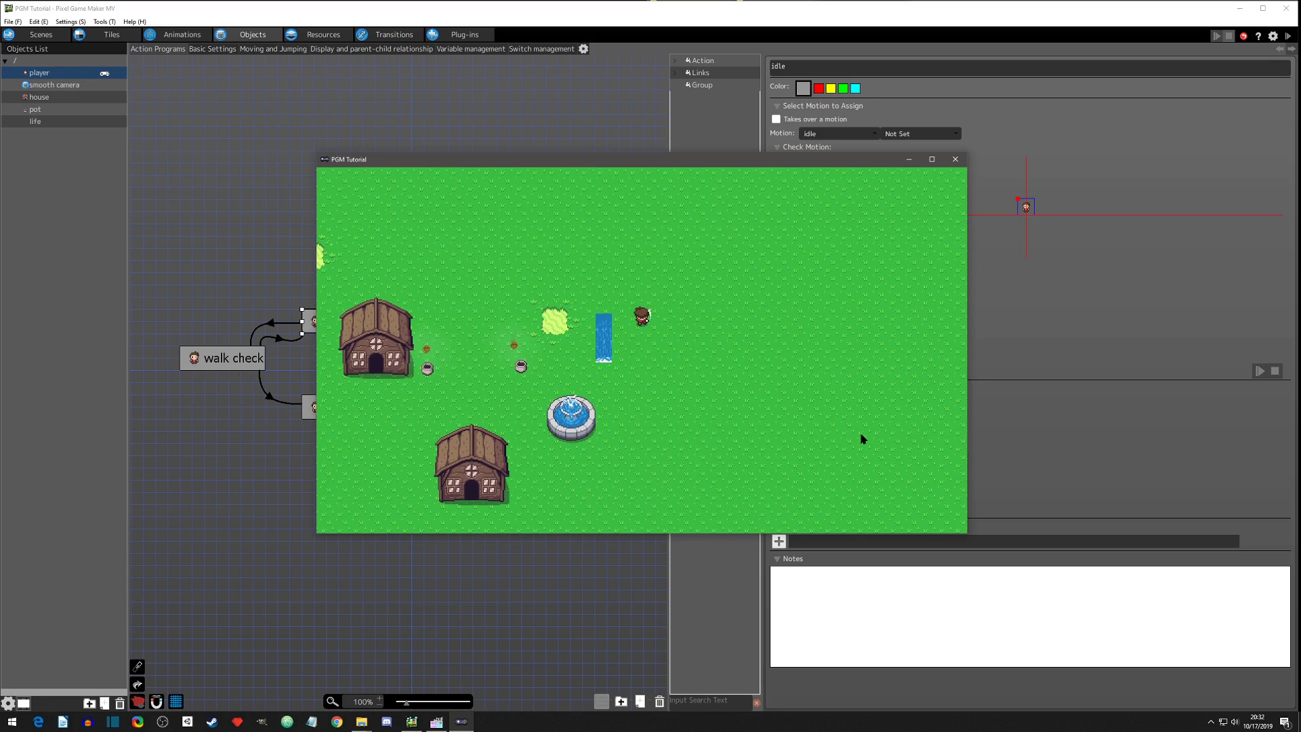
key("Down")
left_click(955, 159)
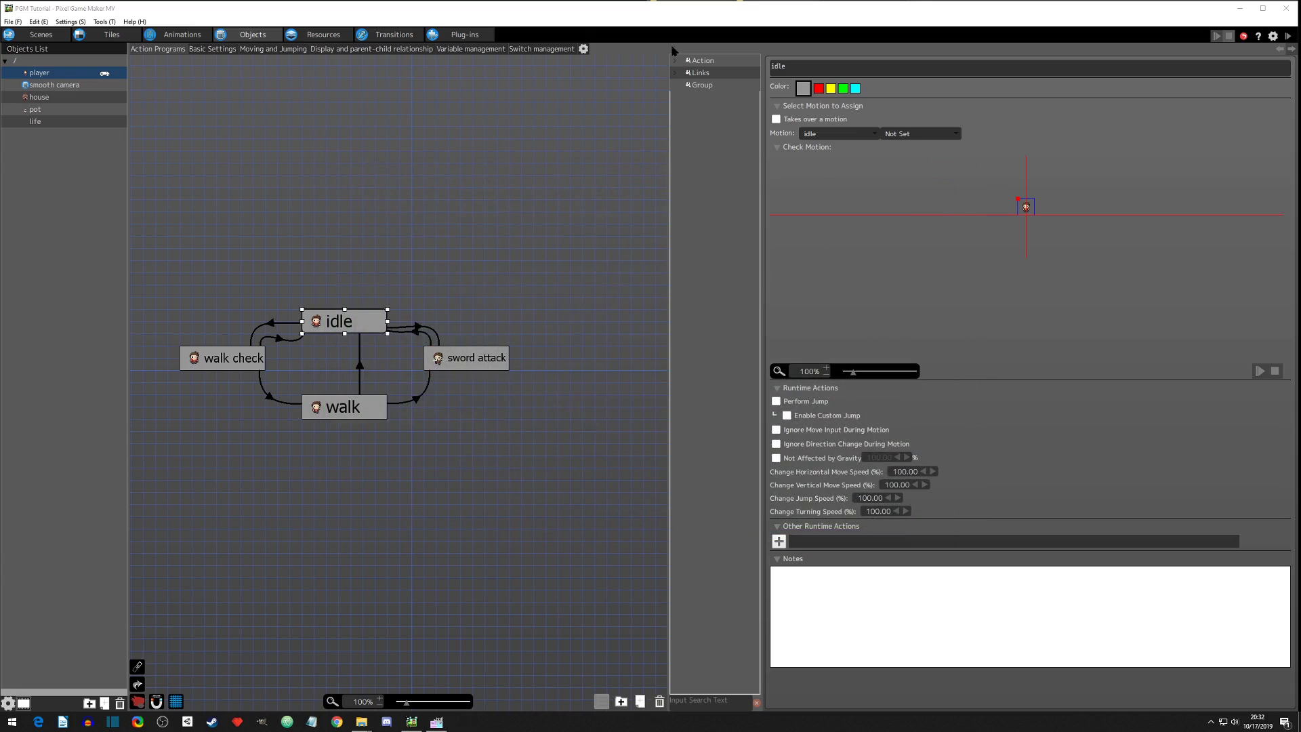
Step: Import sword projectile.png from Downloads as an image resource and set its vertical partition default to 4
left_click(324, 35)
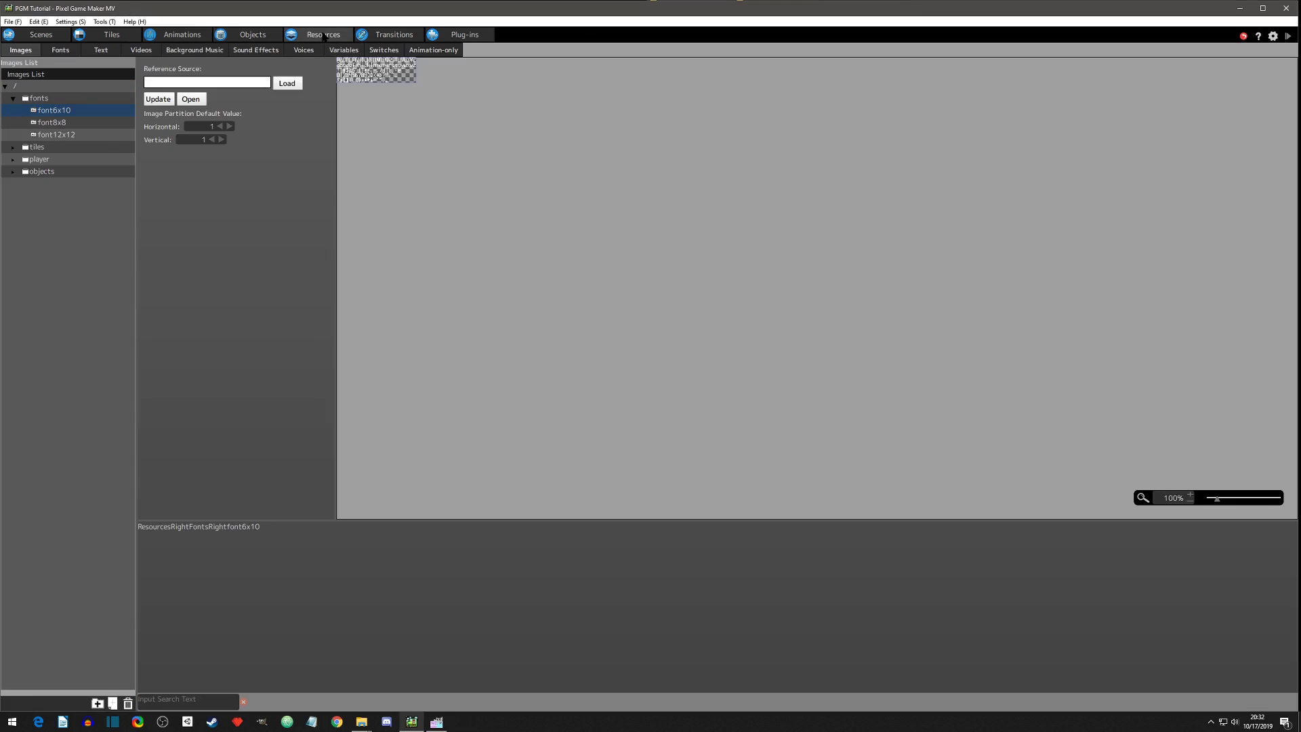
right_click(57, 209)
left_click(73, 225)
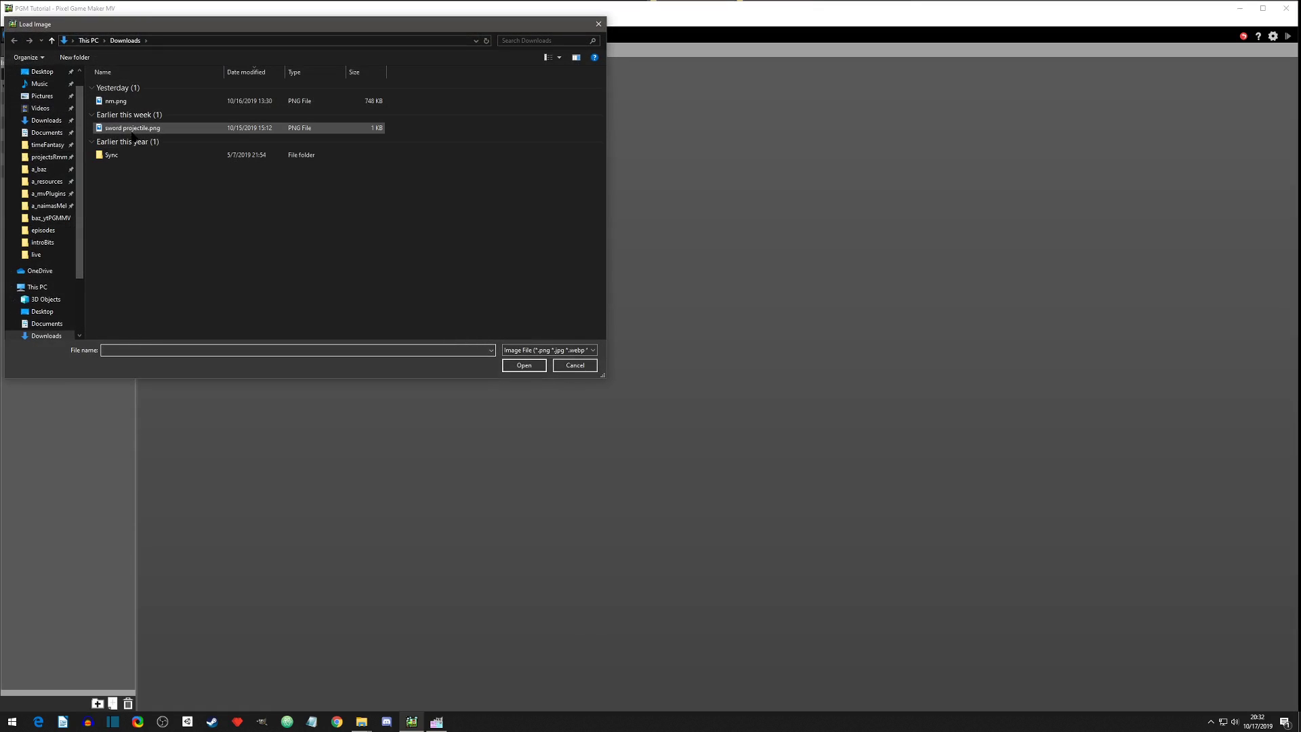
double_click(133, 129)
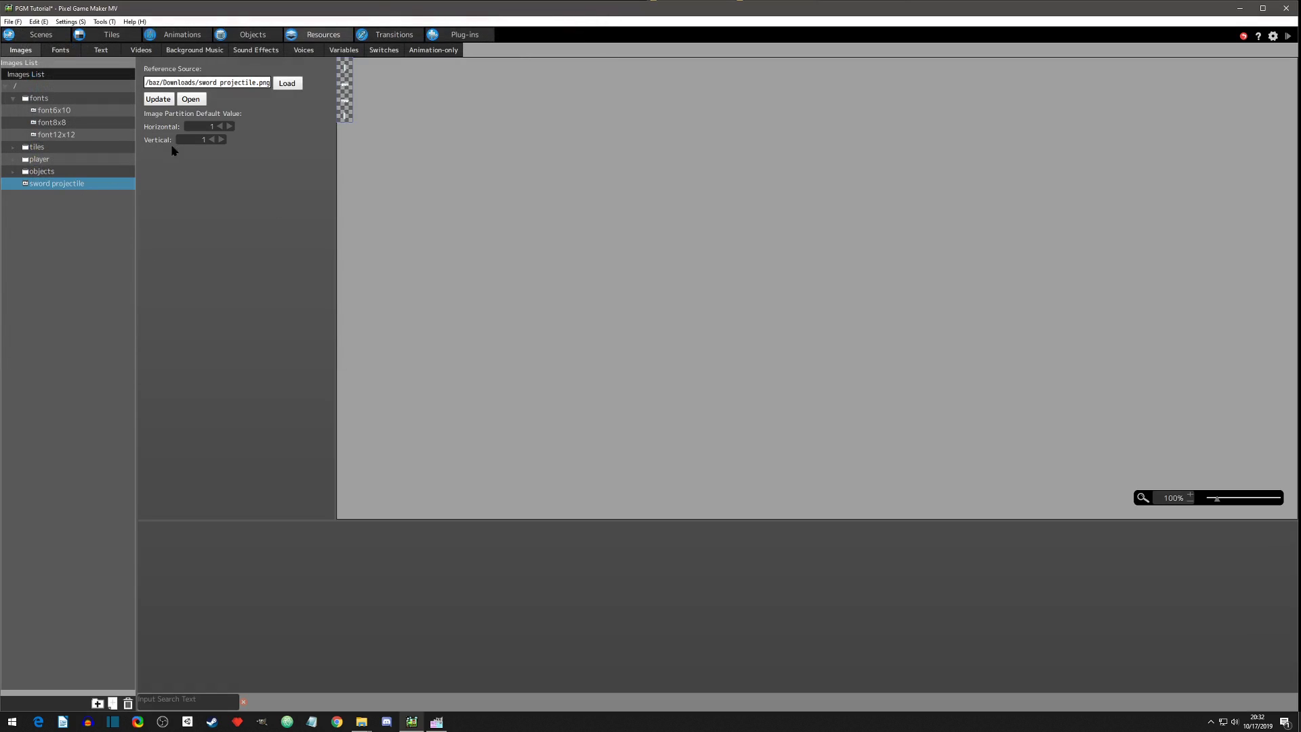
left_click(203, 139)
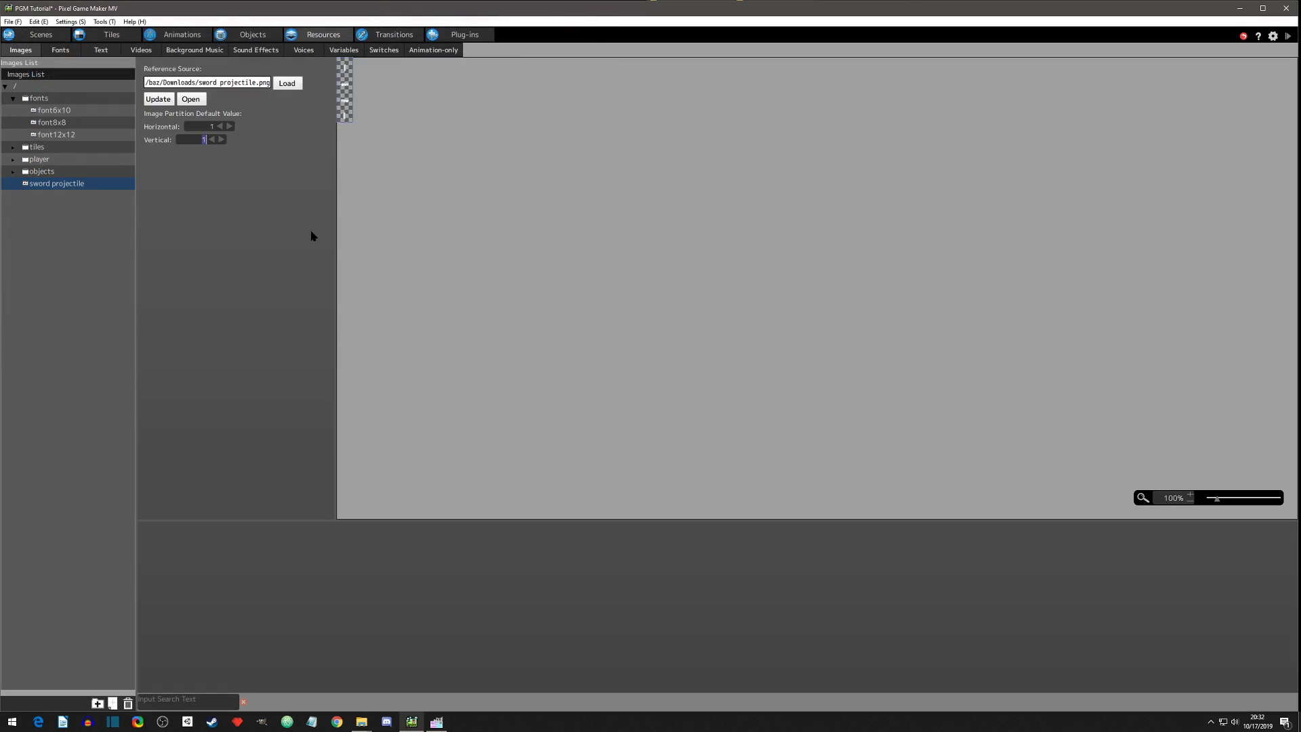
type("4")
Step: Rename the sword projectile image resource to "sword bullet"
left_click(61, 186)
left_click(56, 184)
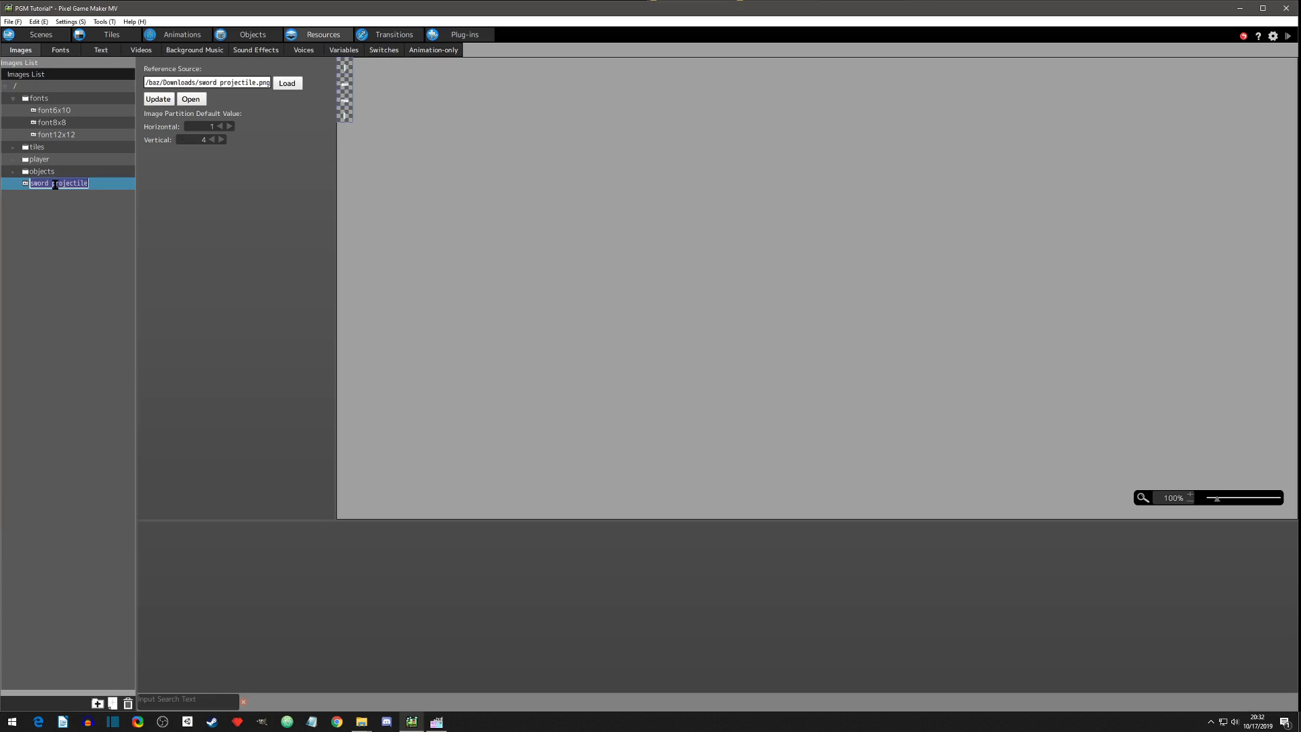
left_click_drag(53, 184, 105, 192)
type("bullet")
key("Return")
left_click(91, 228)
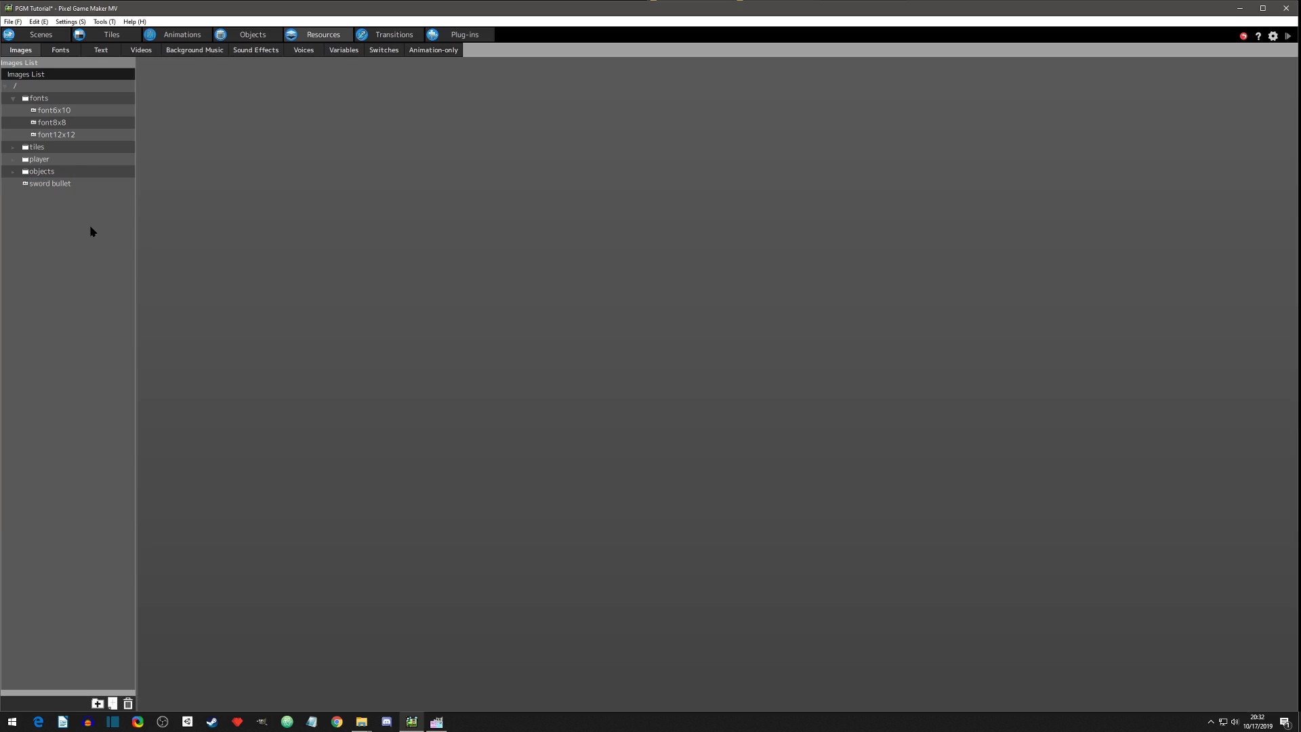
left_click(73, 187)
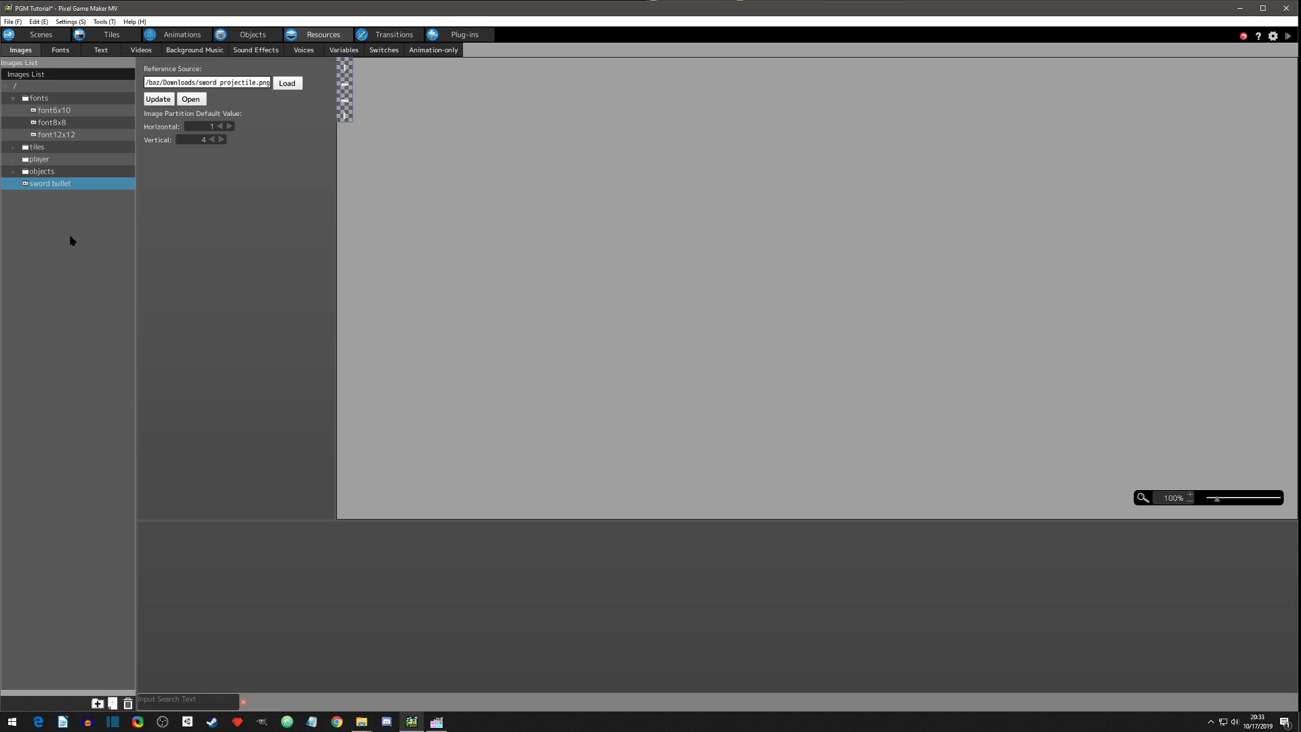
Step: Create a new motion animation named "sword bullet"
left_click(172, 36)
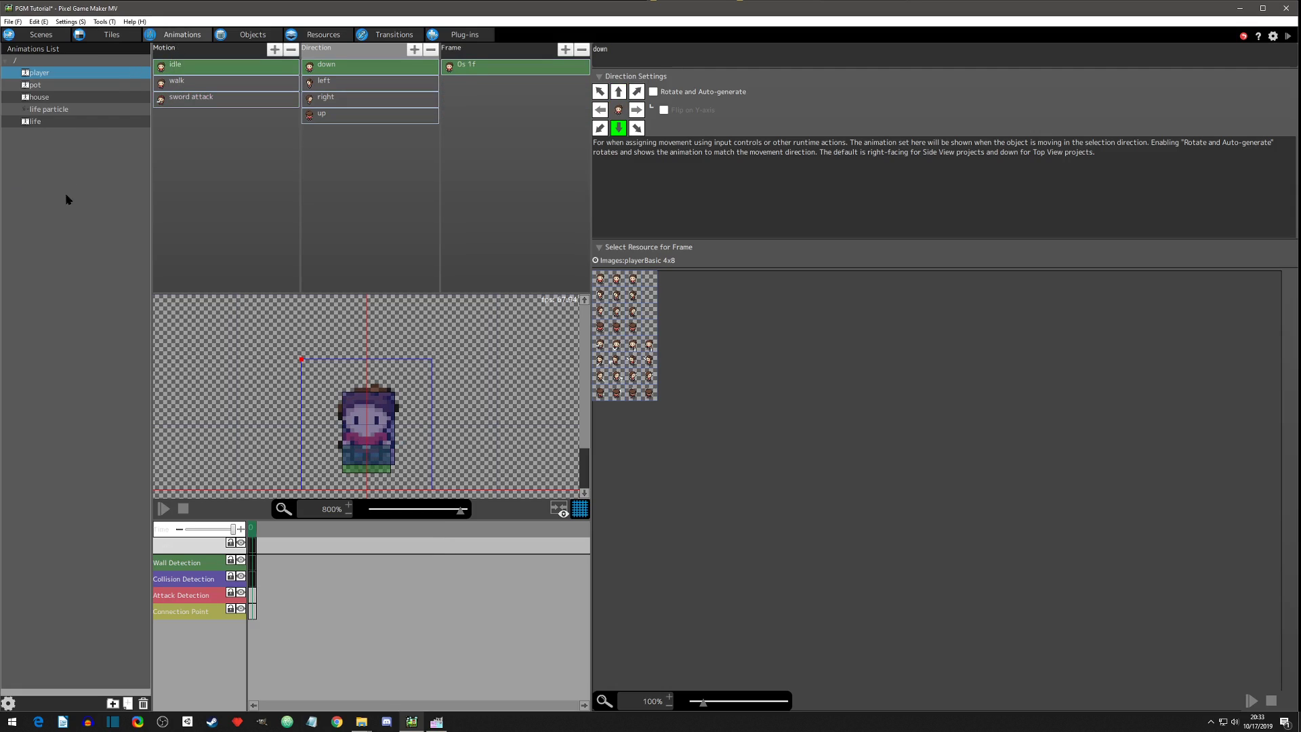
left_click(49, 160)
right_click(49, 160)
left_click(66, 173)
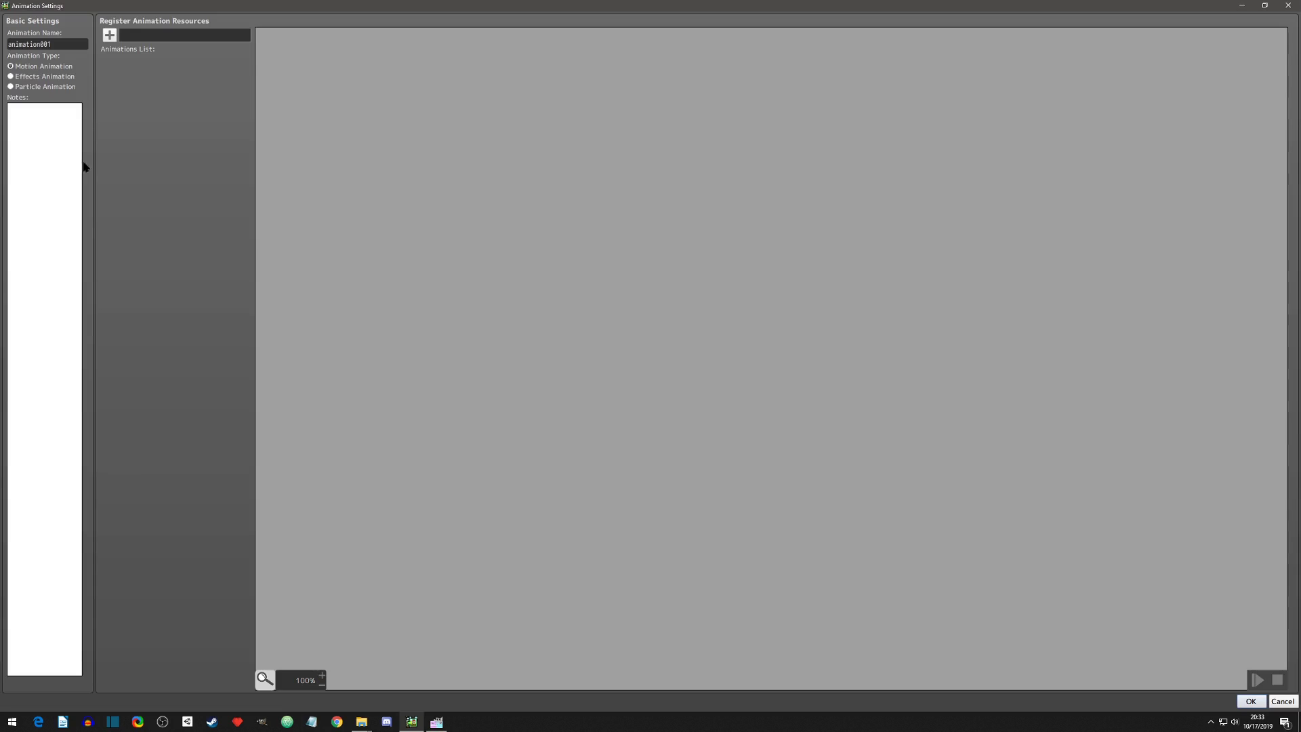
double_click(59, 45)
type("sword bullet")
Step: Register the sword bullet image with 1x4 partitions as the new animation's resource and finish its settings
left_click(112, 36)
left_click(546, 269)
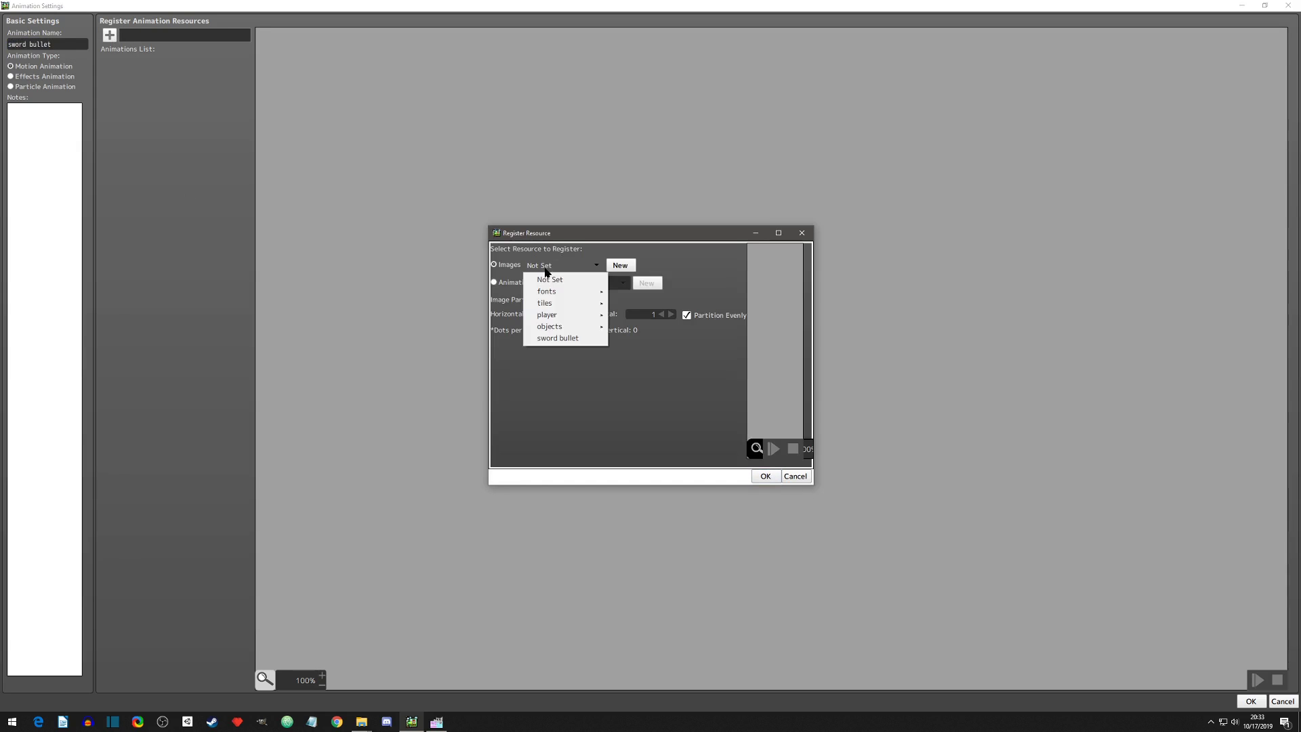
left_click(560, 339)
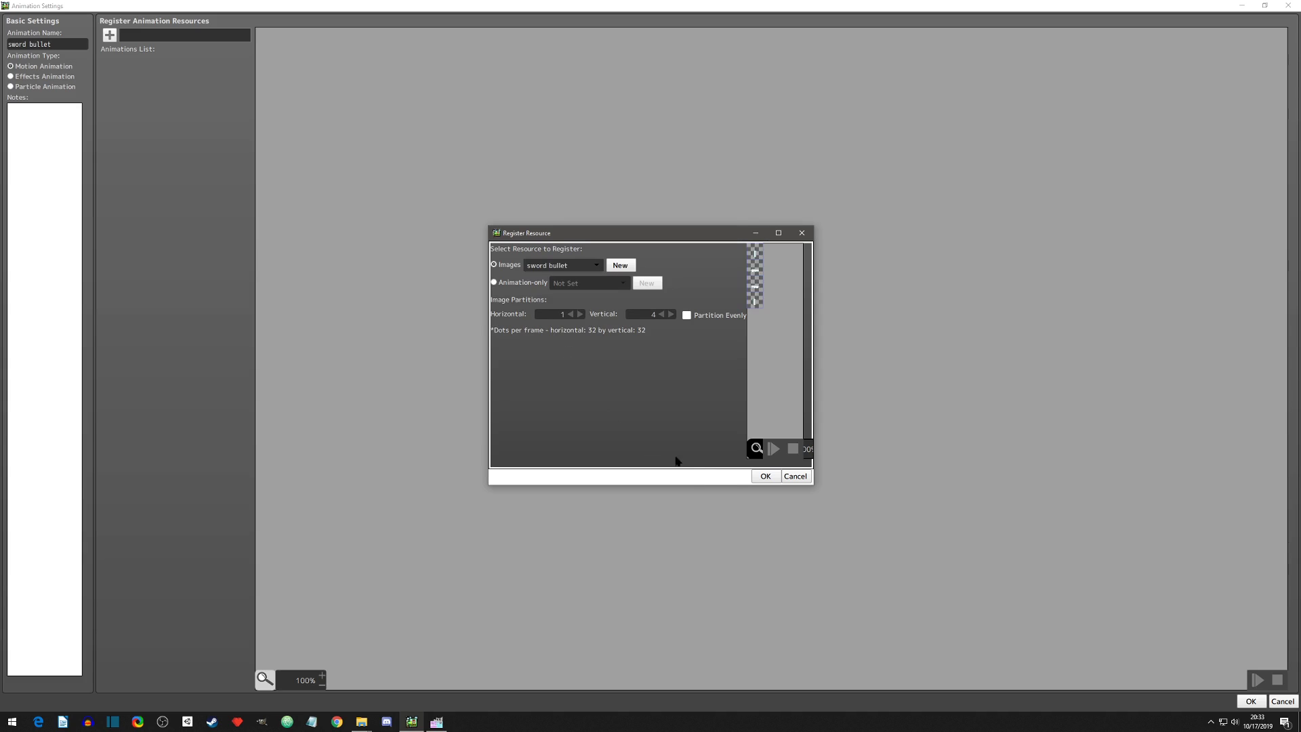
left_click(765, 476)
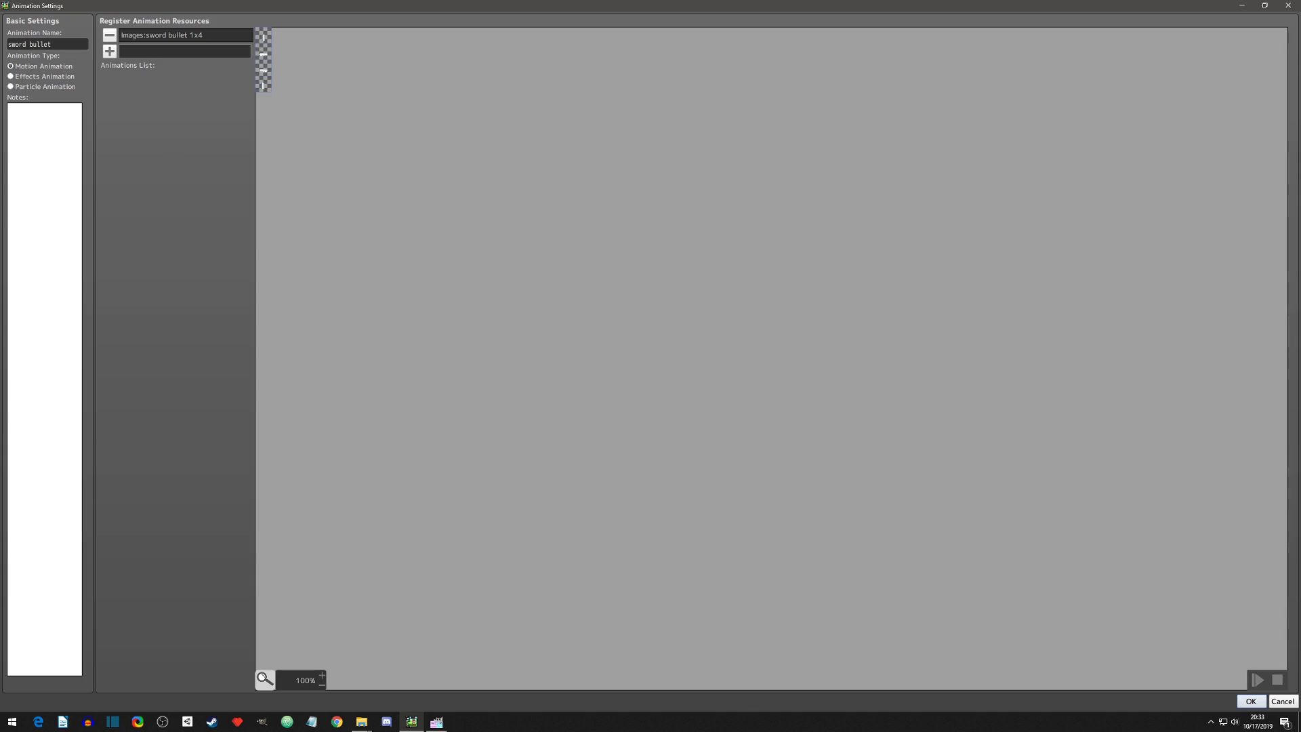
left_click(1251, 701)
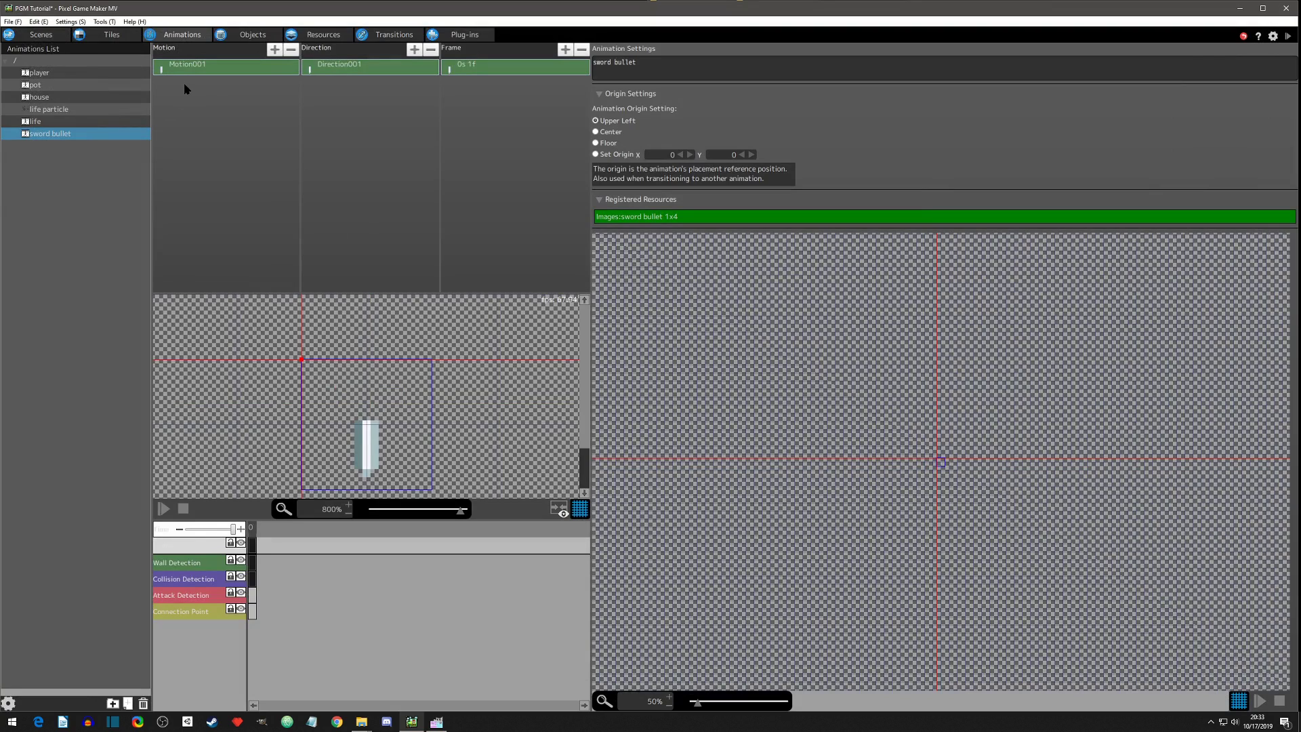
Step: Rename the sword bullet animation's motion to "active bullet" and set the animation's origin to Center
double_click(192, 66)
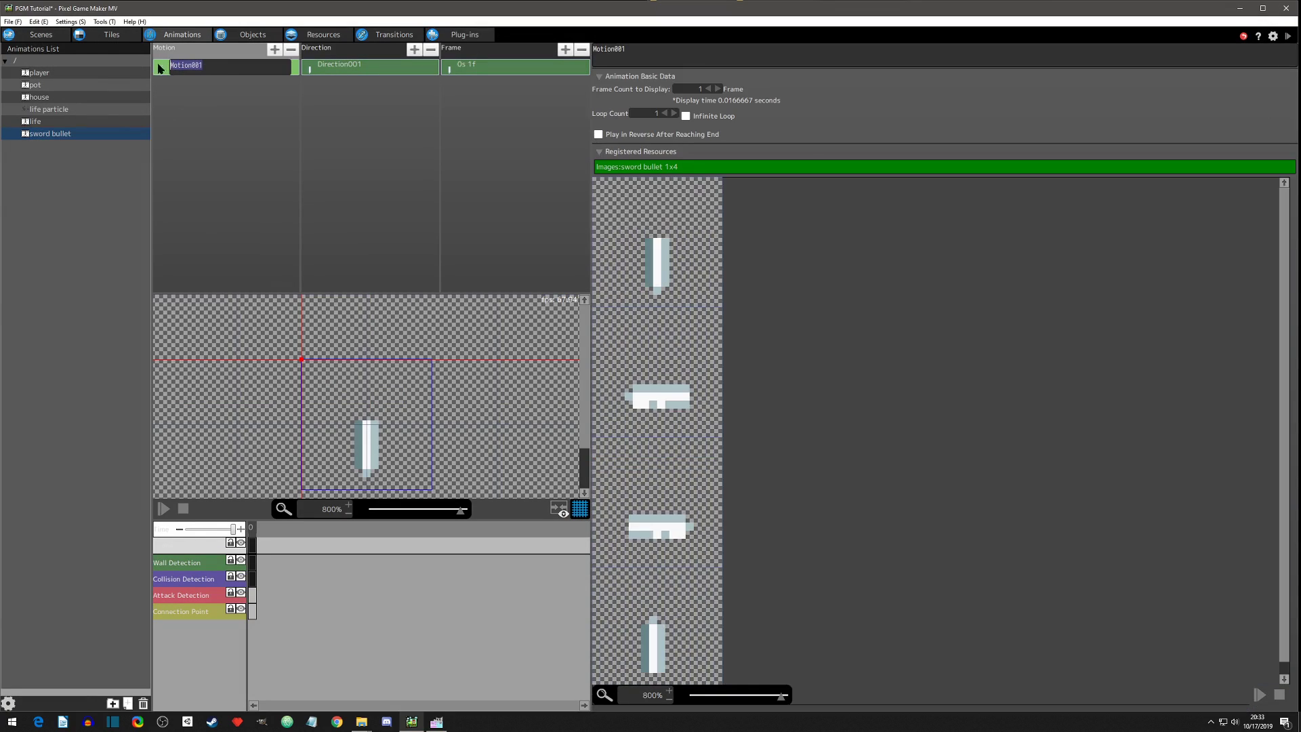
type("active bullet")
key("Return")
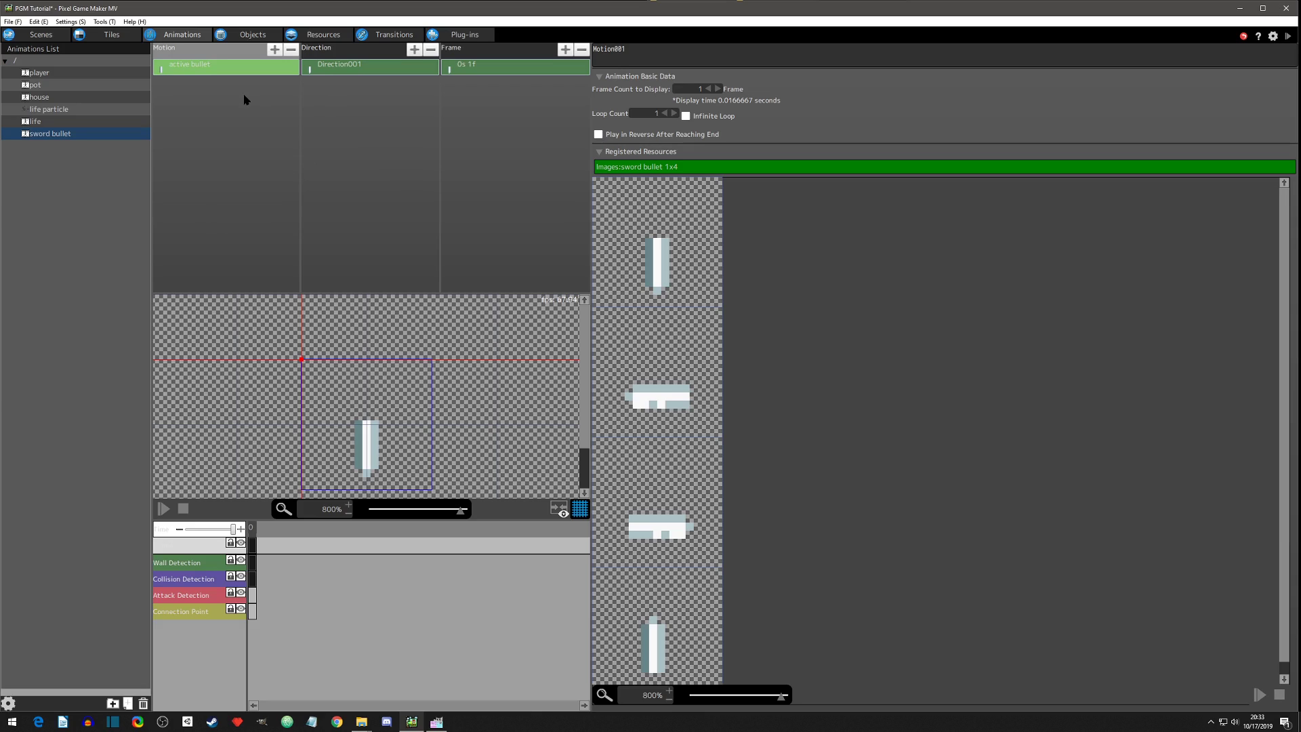
left_click(54, 139)
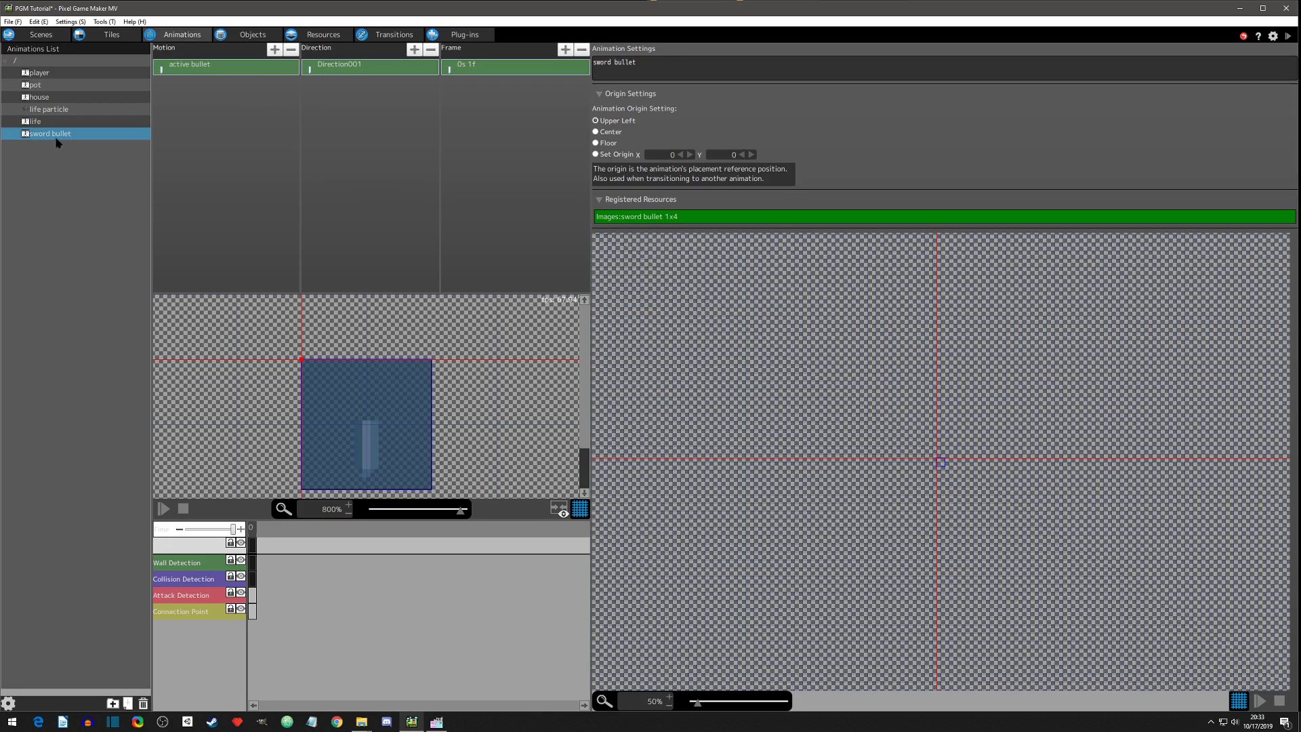
left_click(596, 131)
scroll(405, 400, "down", 1)
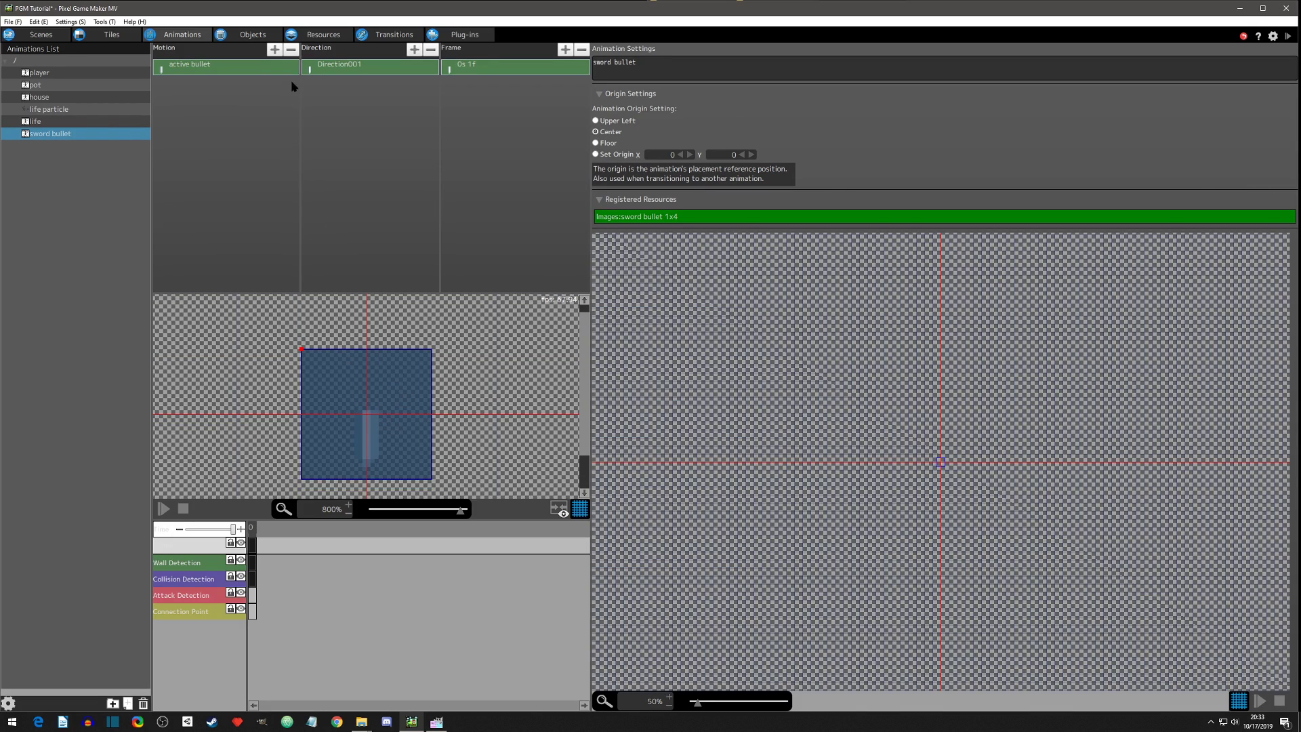
Step: Rename the active bullet motion's direction to "all" and enable Rotate and Auto-generate for it
left_click(211, 68)
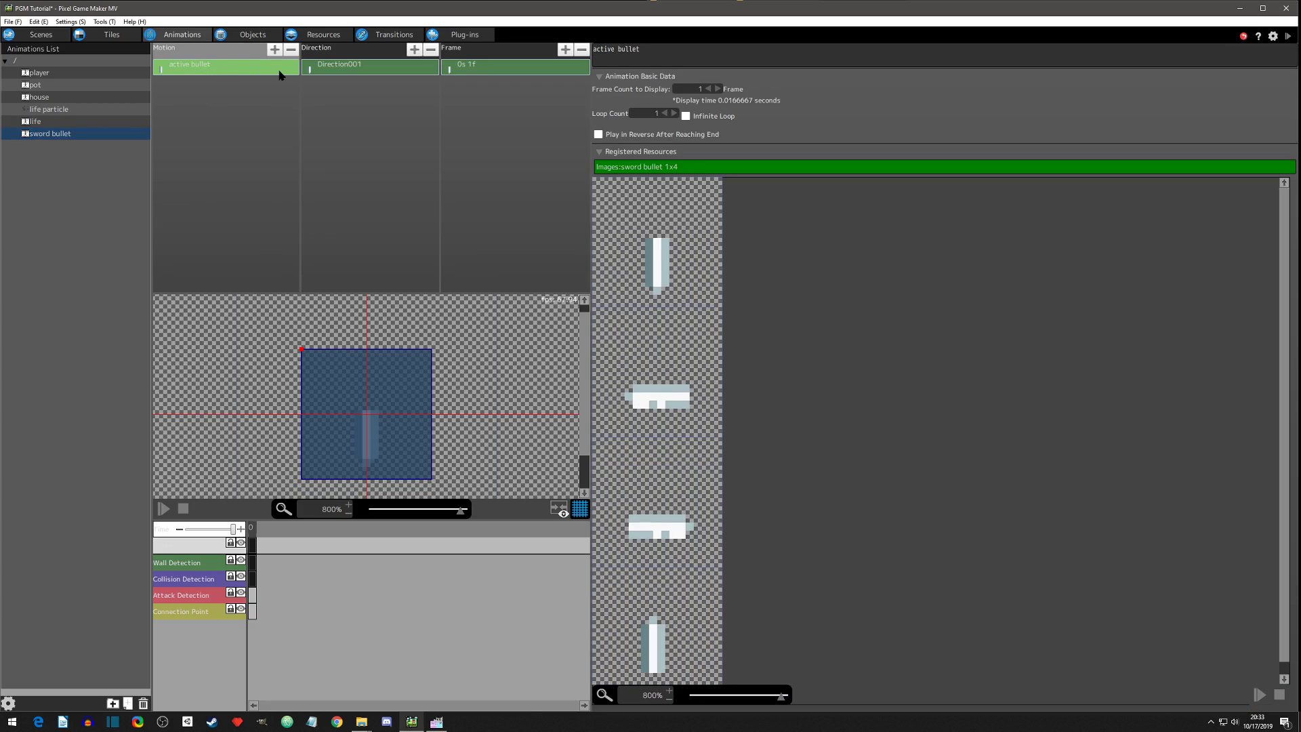
left_click(355, 65)
double_click(381, 65)
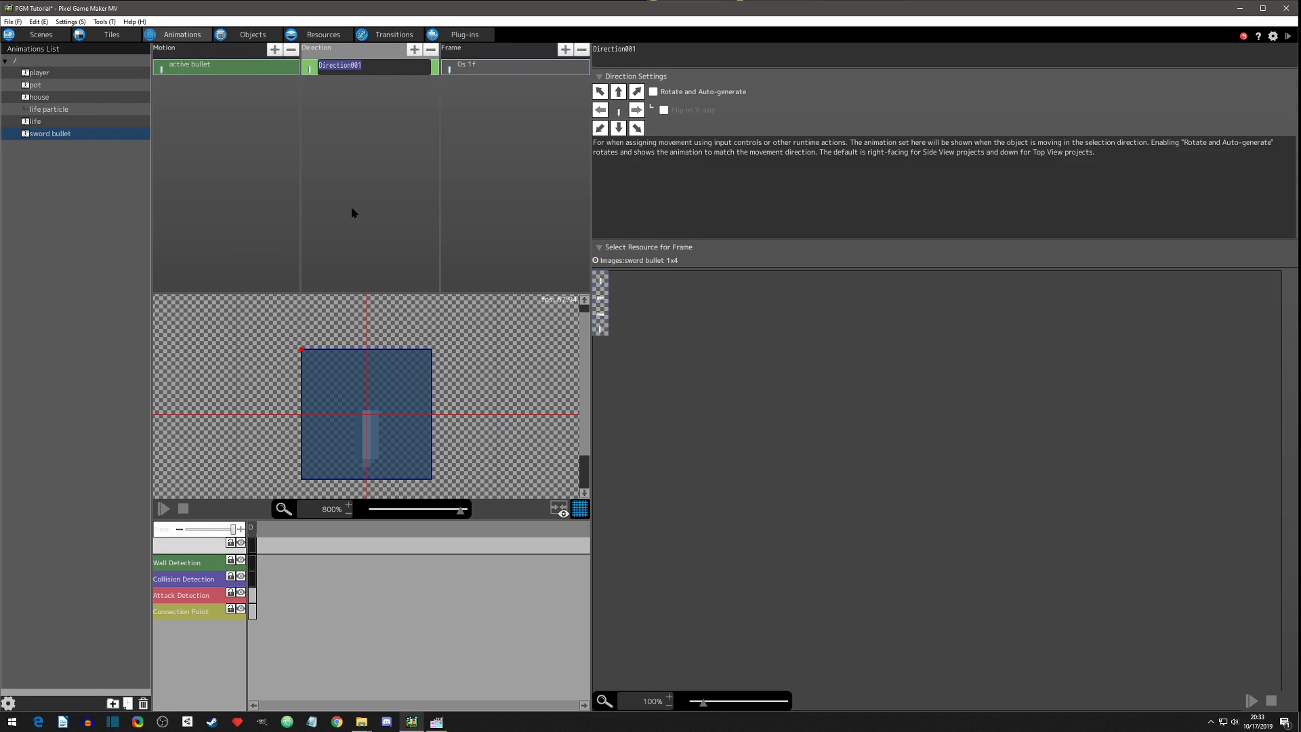
type("all")
key("Return")
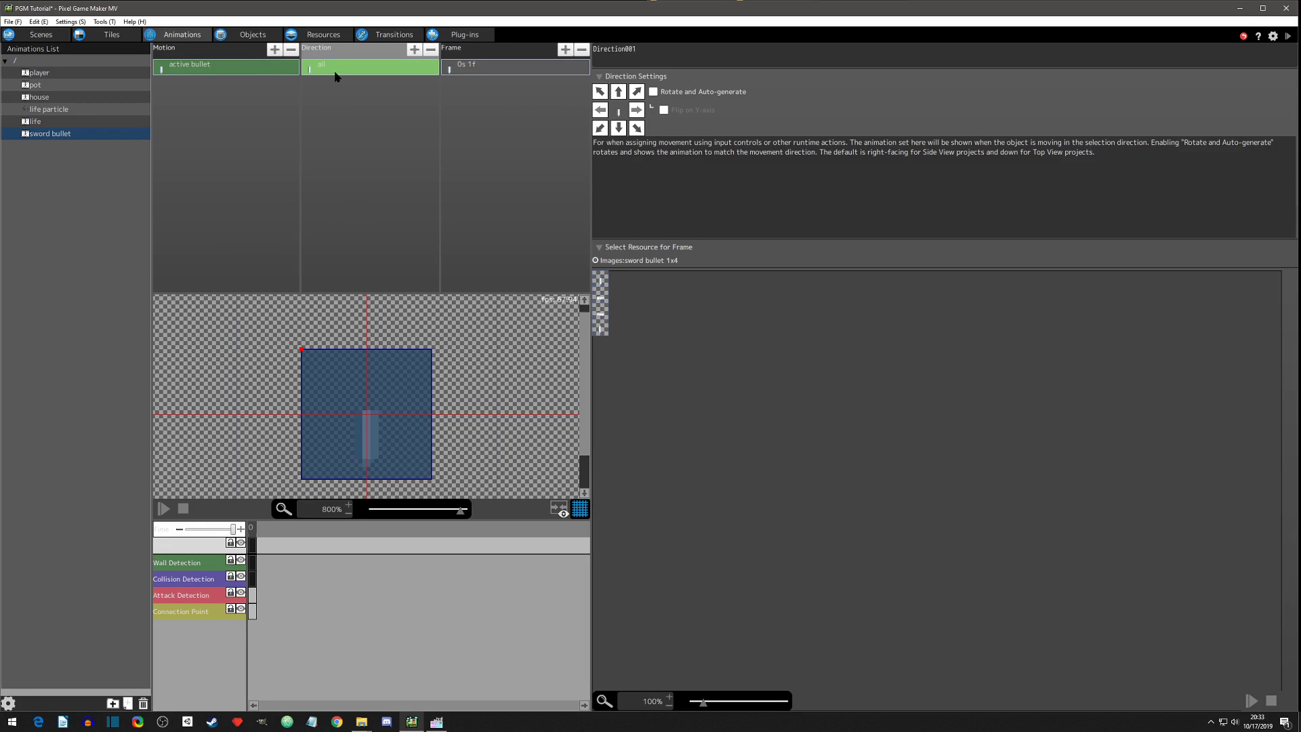
left_click(654, 93)
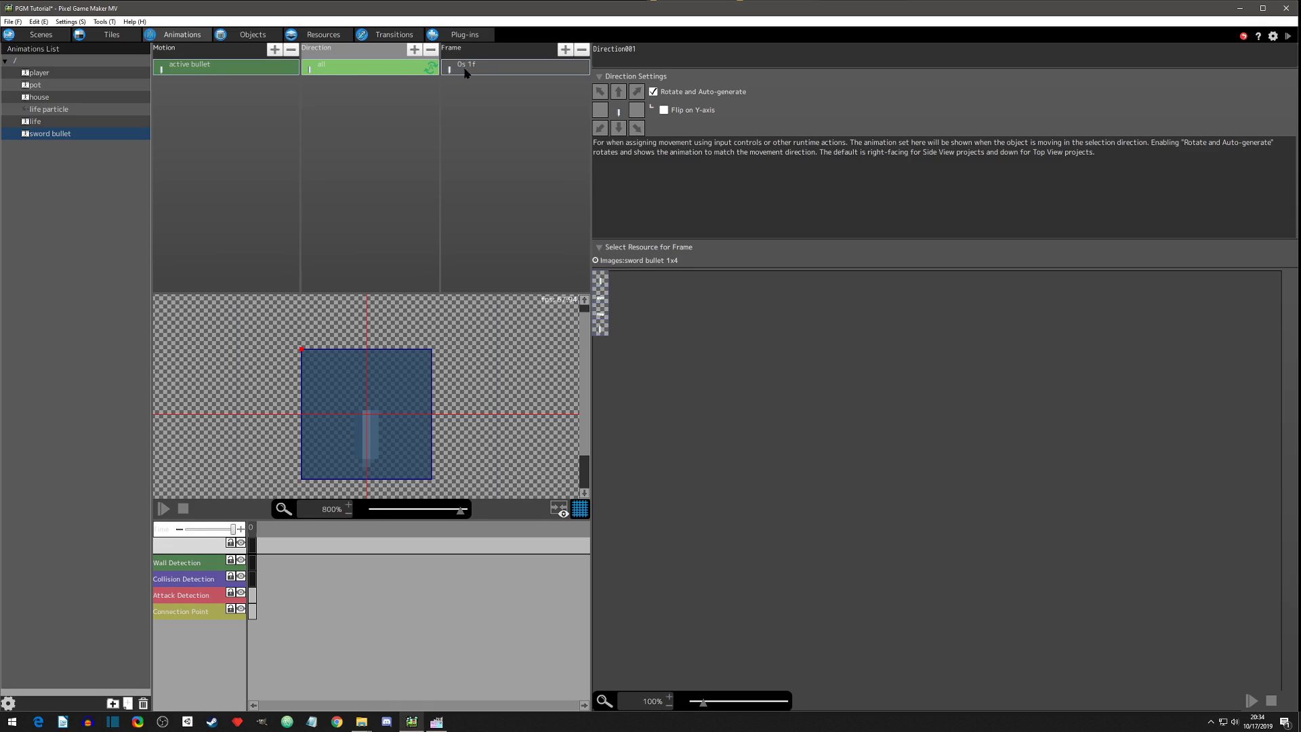
Step: Assign the first, downward-pointing sword image to the active bullet frame and flip it vertically
left_click(487, 72)
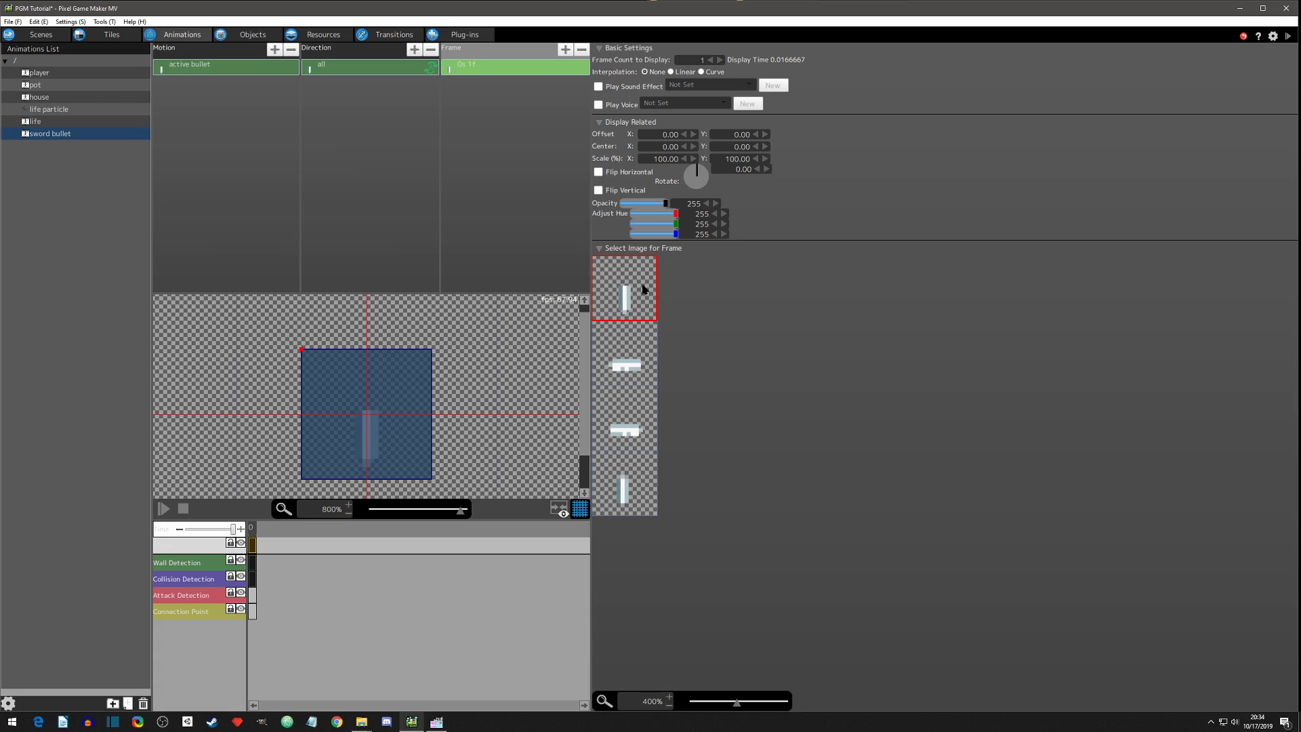
left_click(633, 494)
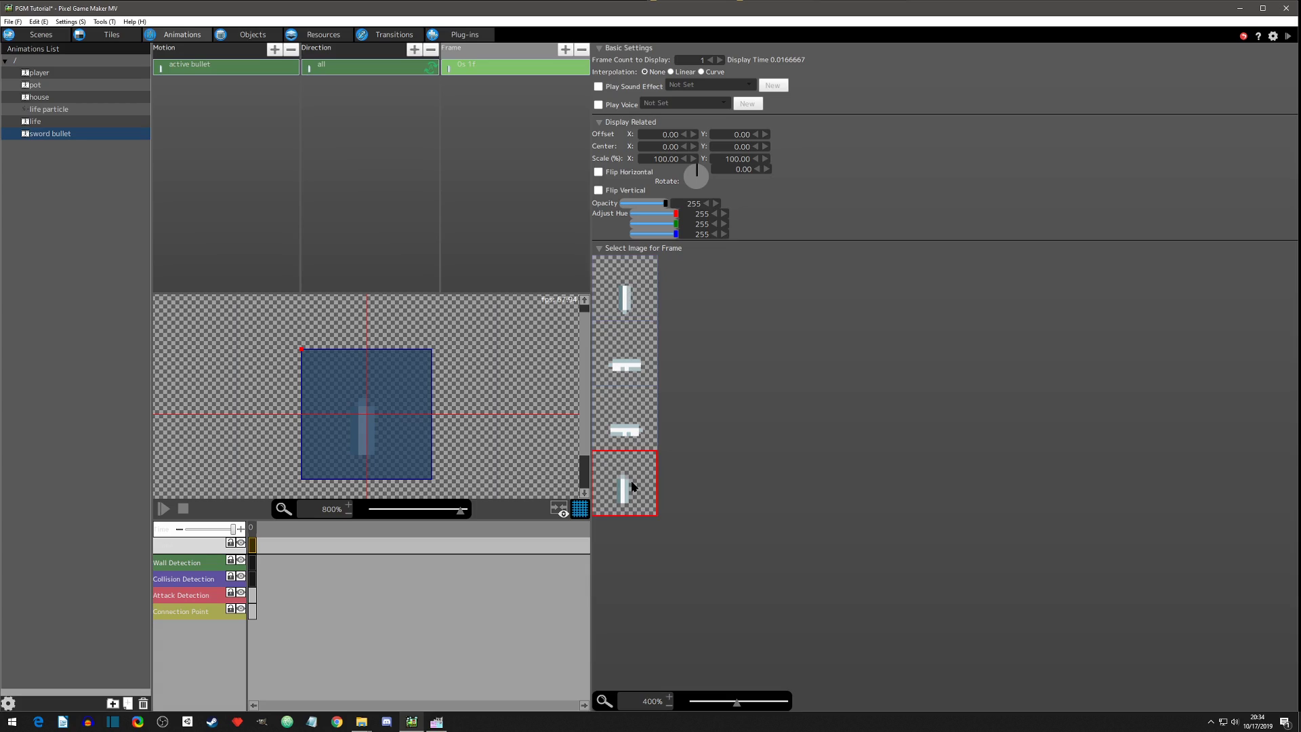
left_click(624, 291)
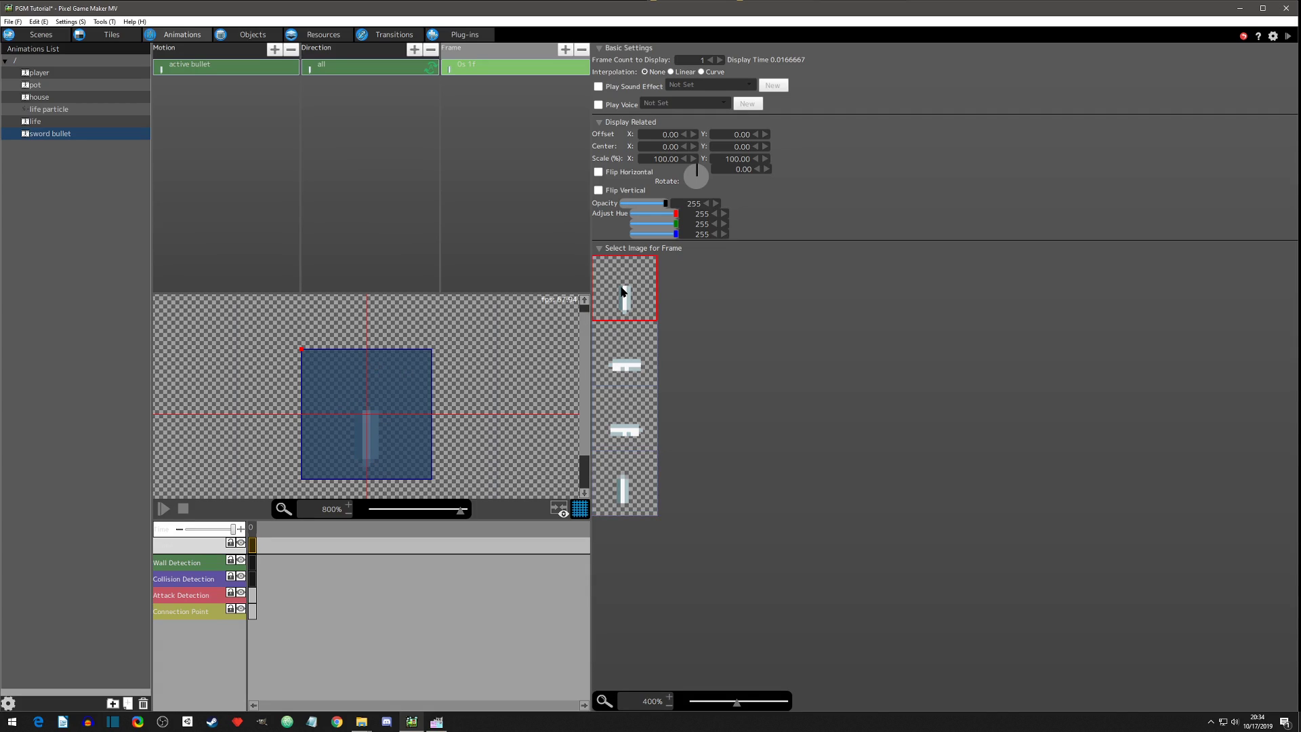
left_click(600, 191)
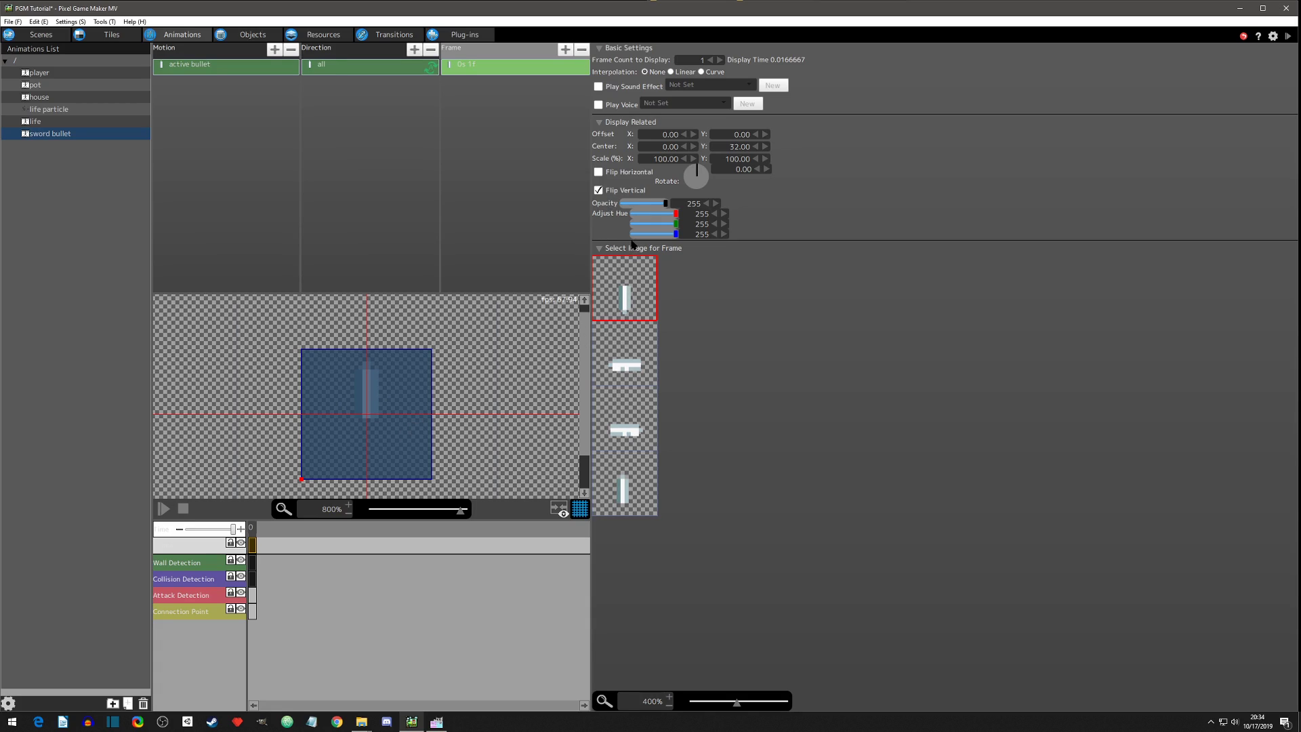
Step: Delete the Collision Detection keyframe from the active bullet motion
left_click(224, 69)
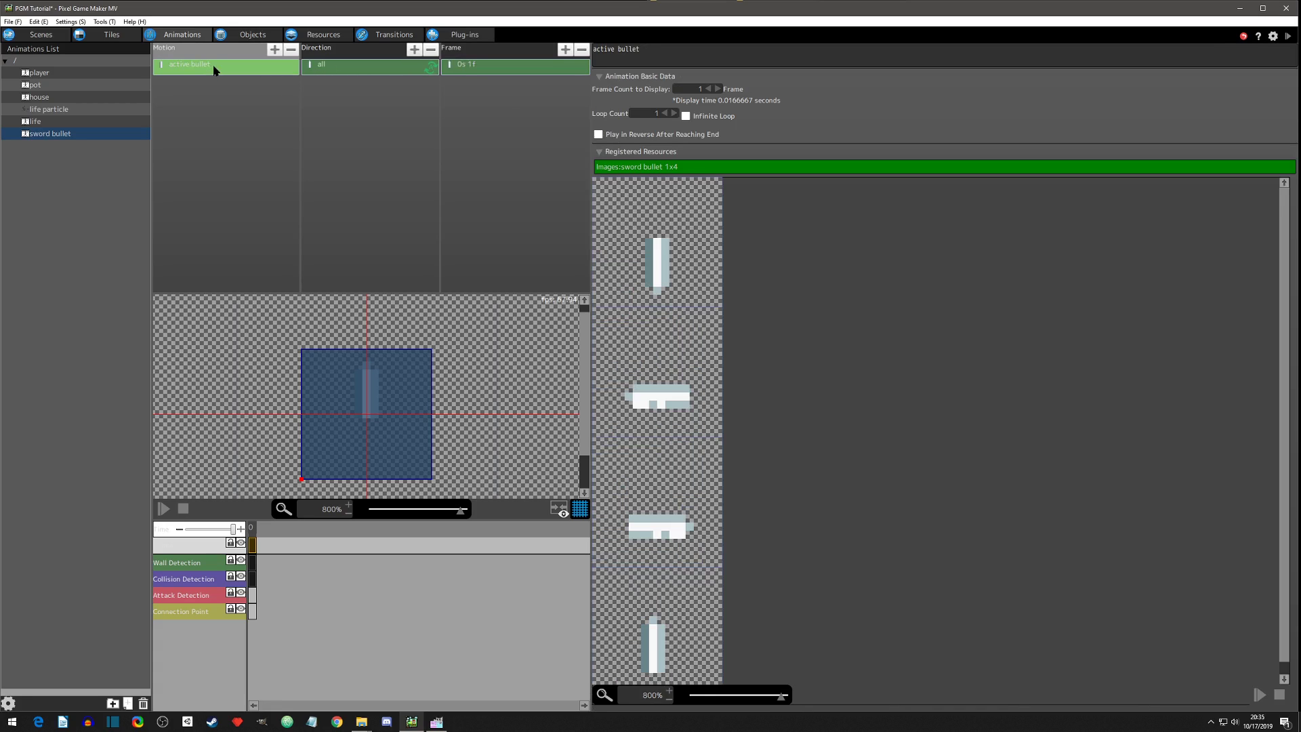
left_click(252, 580)
right_click(252, 580)
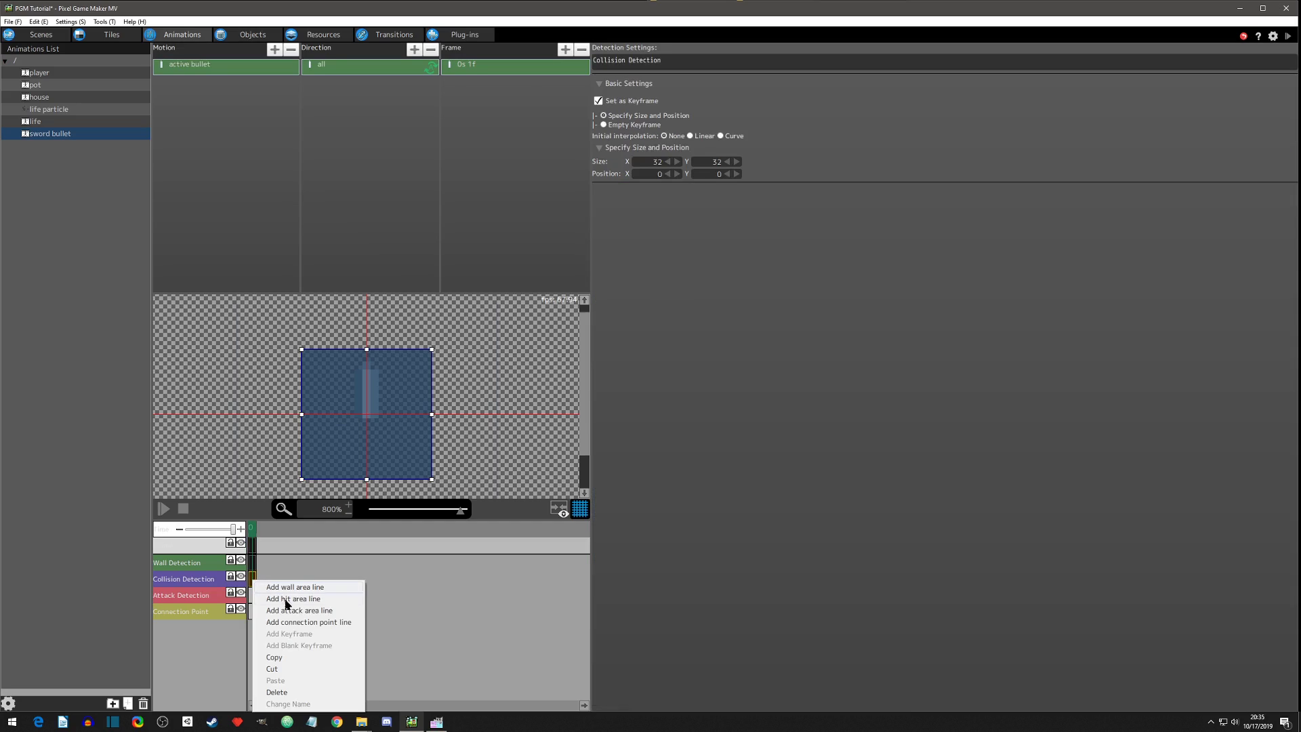
left_click(293, 692)
Step: Shrink the active bullet's Wall Detection area to 4 wide at X position 14, covering the sword image just inside its height
left_click(253, 563)
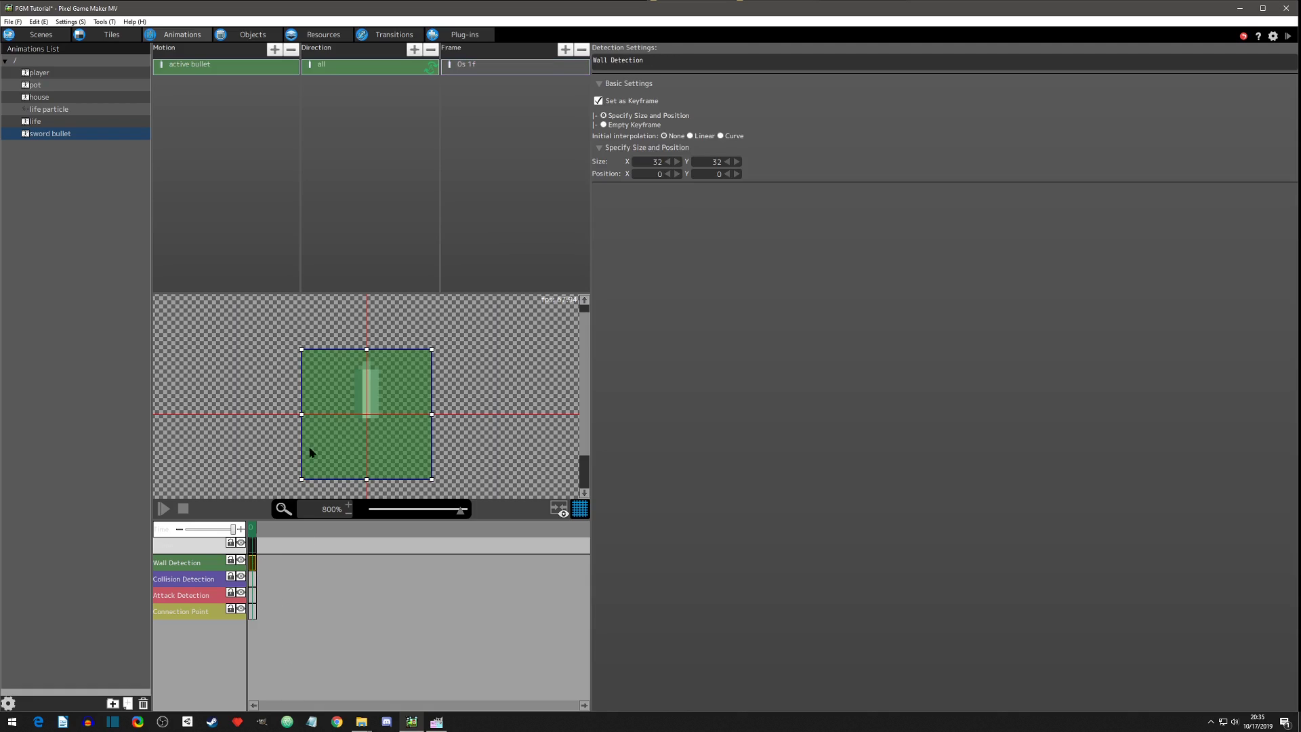
left_click_drag(367, 349, 368, 366)
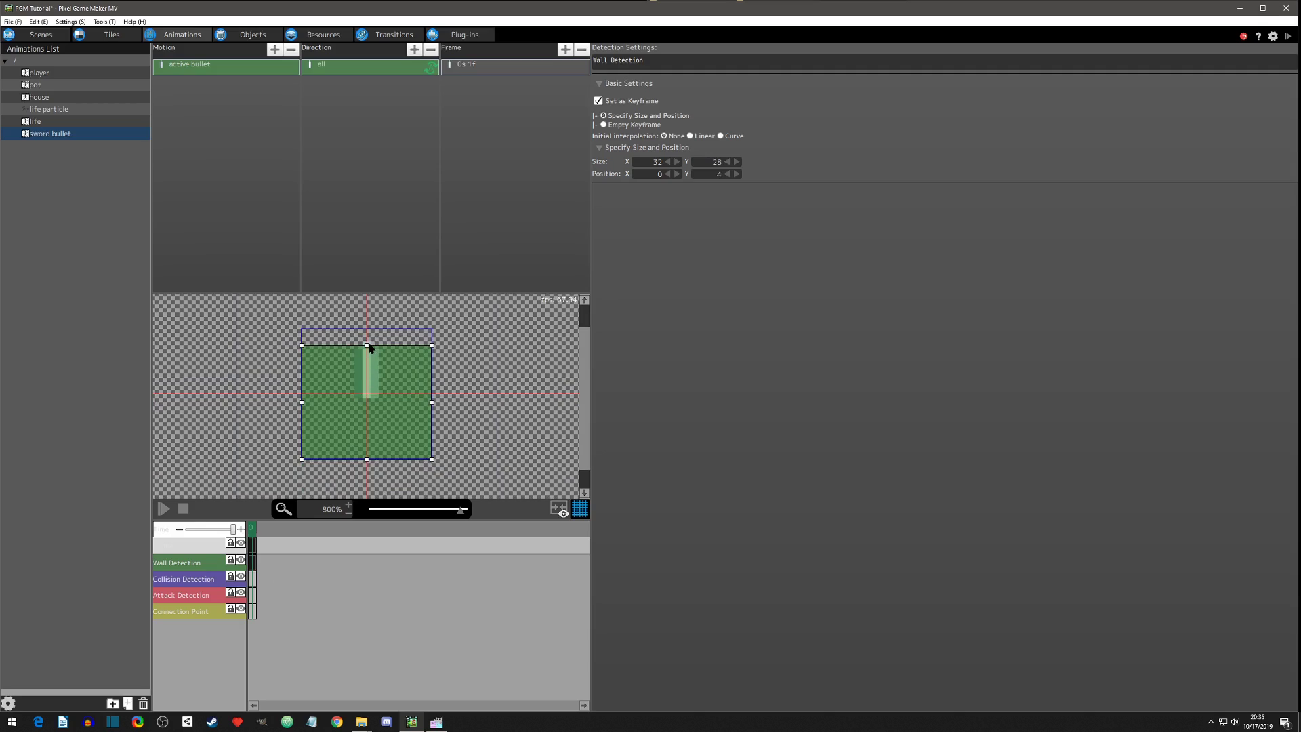
left_click_drag(432, 403, 377, 407)
left_click_drag(371, 461, 375, 400)
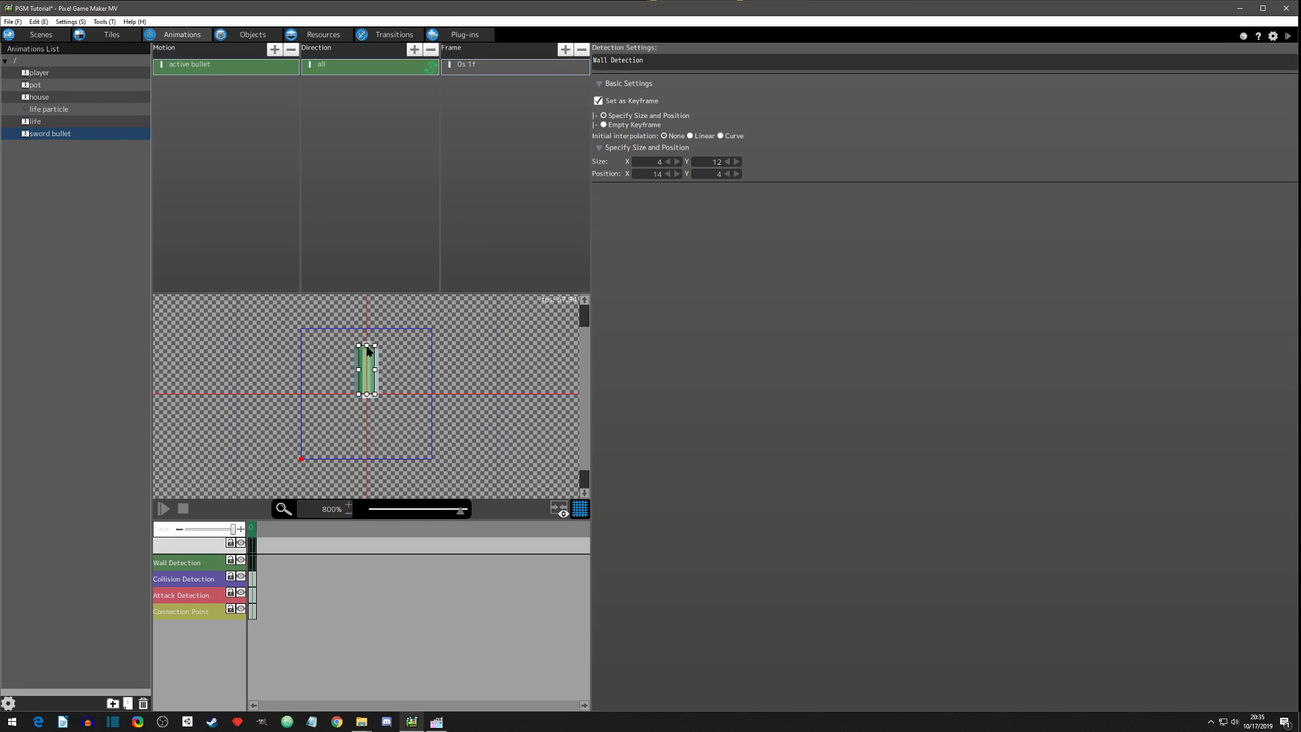
left_click_drag(367, 345, 368, 351)
Step: Add an Attack Detection keyframe to the active bullet and fit its area around the sword, size 8 × 16 at position 12, 2
left_click(256, 599)
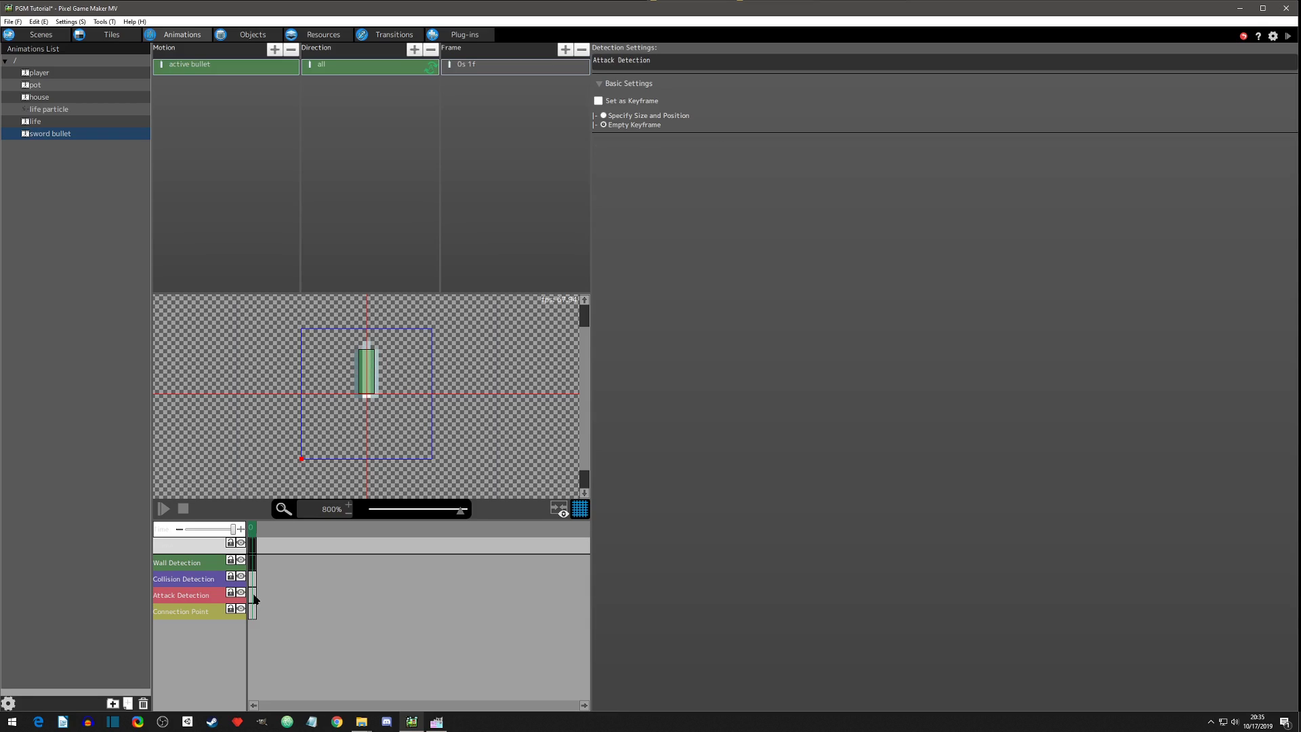
right_click(254, 600)
left_click(284, 652)
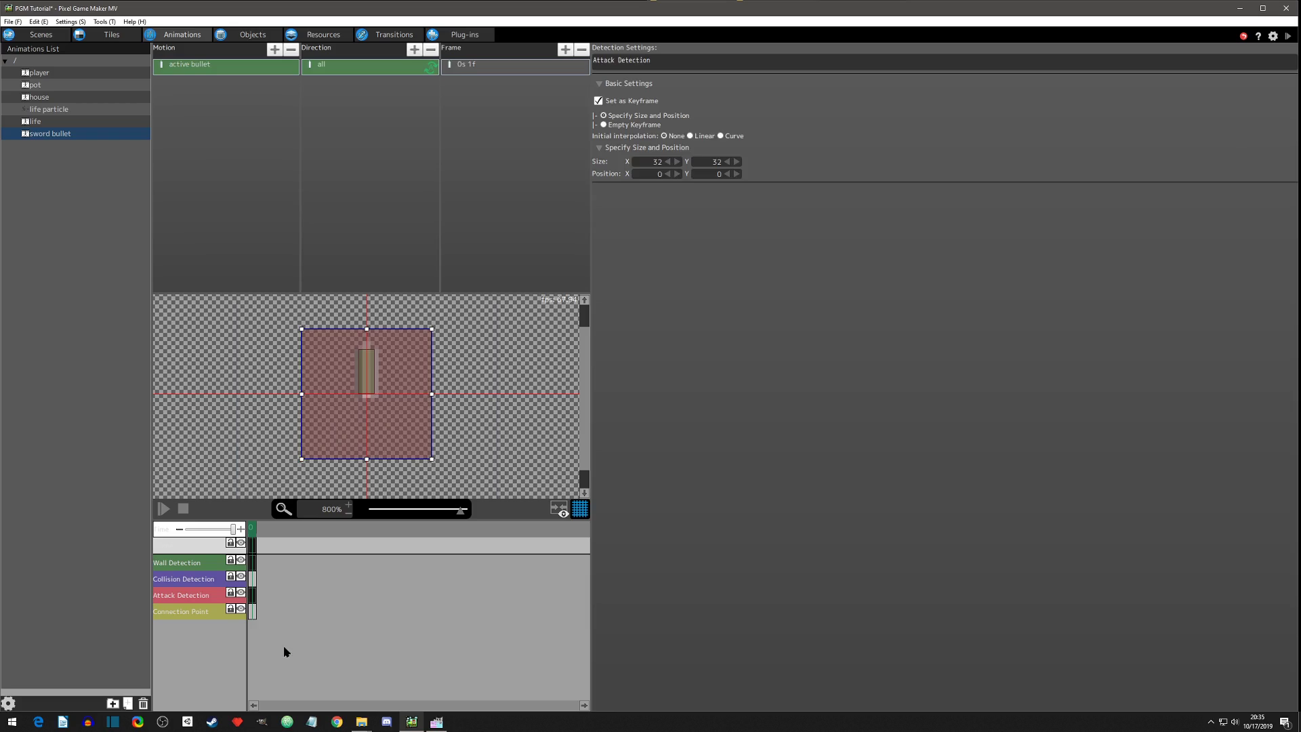
left_click_drag(367, 331, 369, 344)
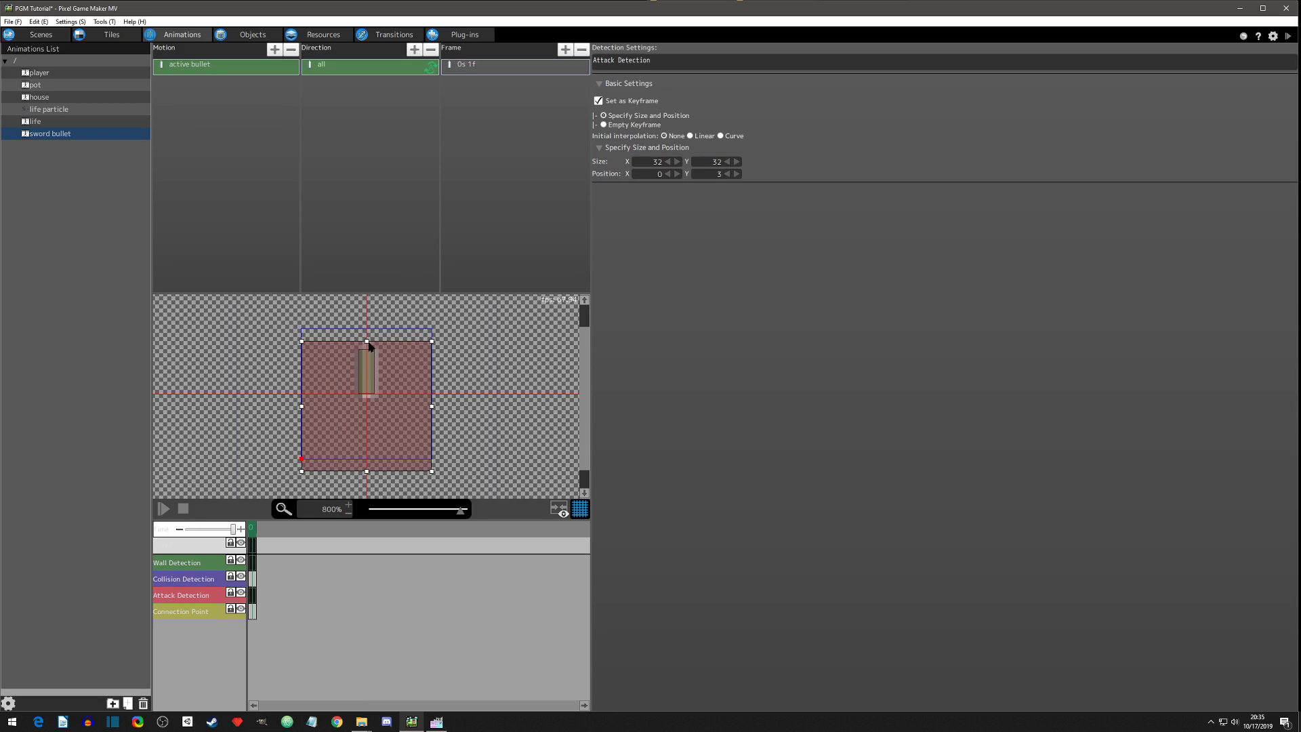
left_click_drag(301, 407, 351, 408)
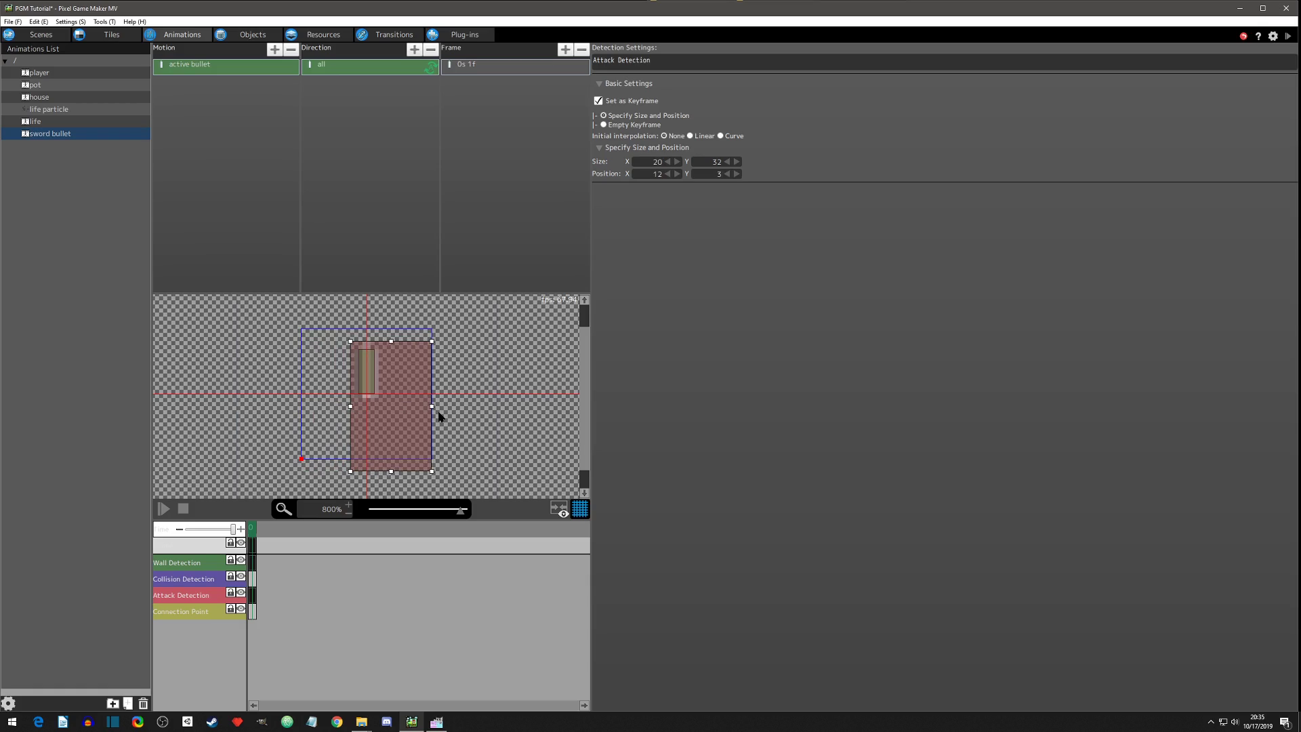
left_click_drag(431, 408, 383, 408)
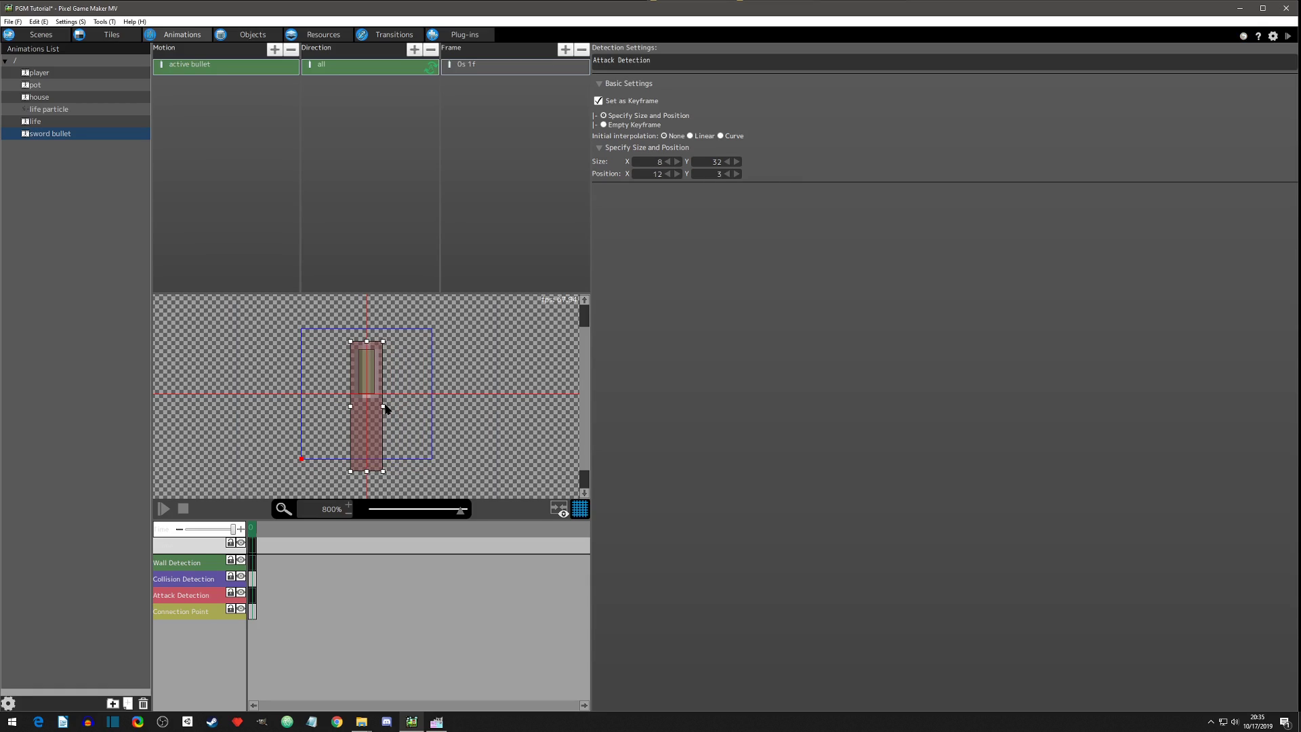
left_click_drag(368, 473, 370, 403)
left_click_drag(368, 343, 367, 342)
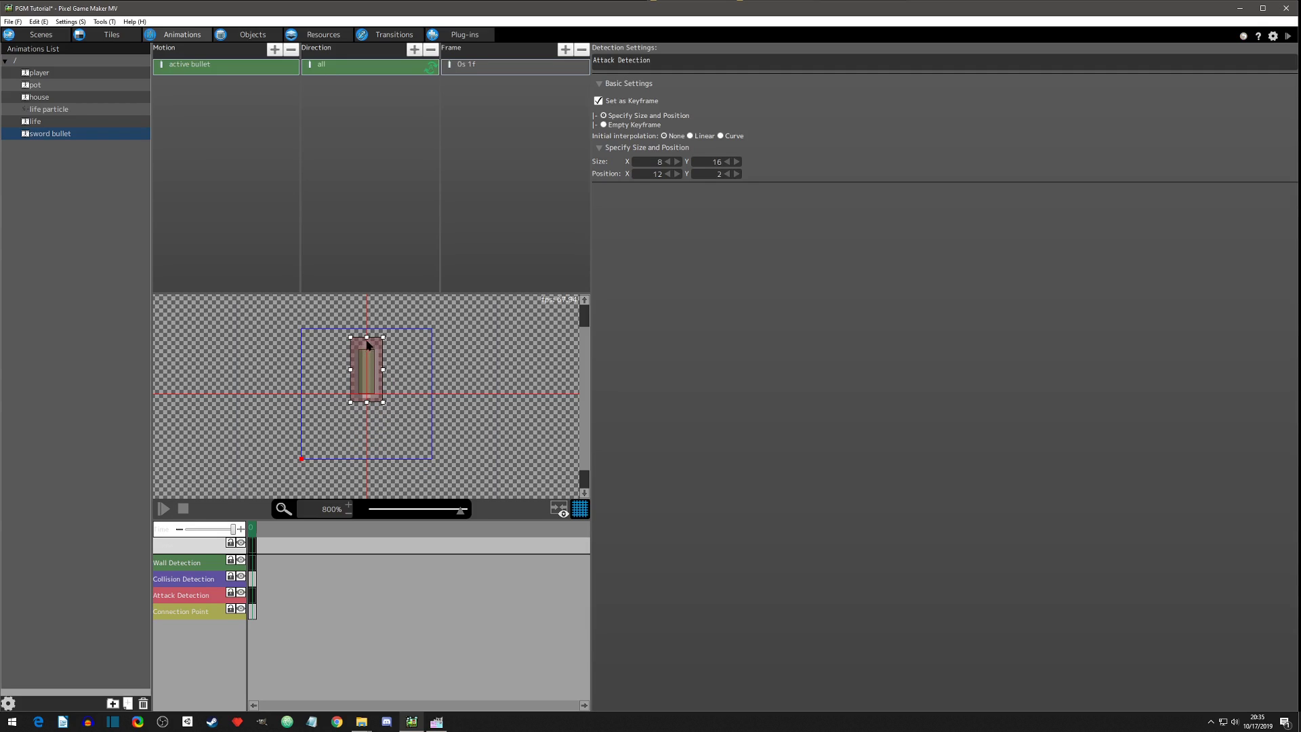
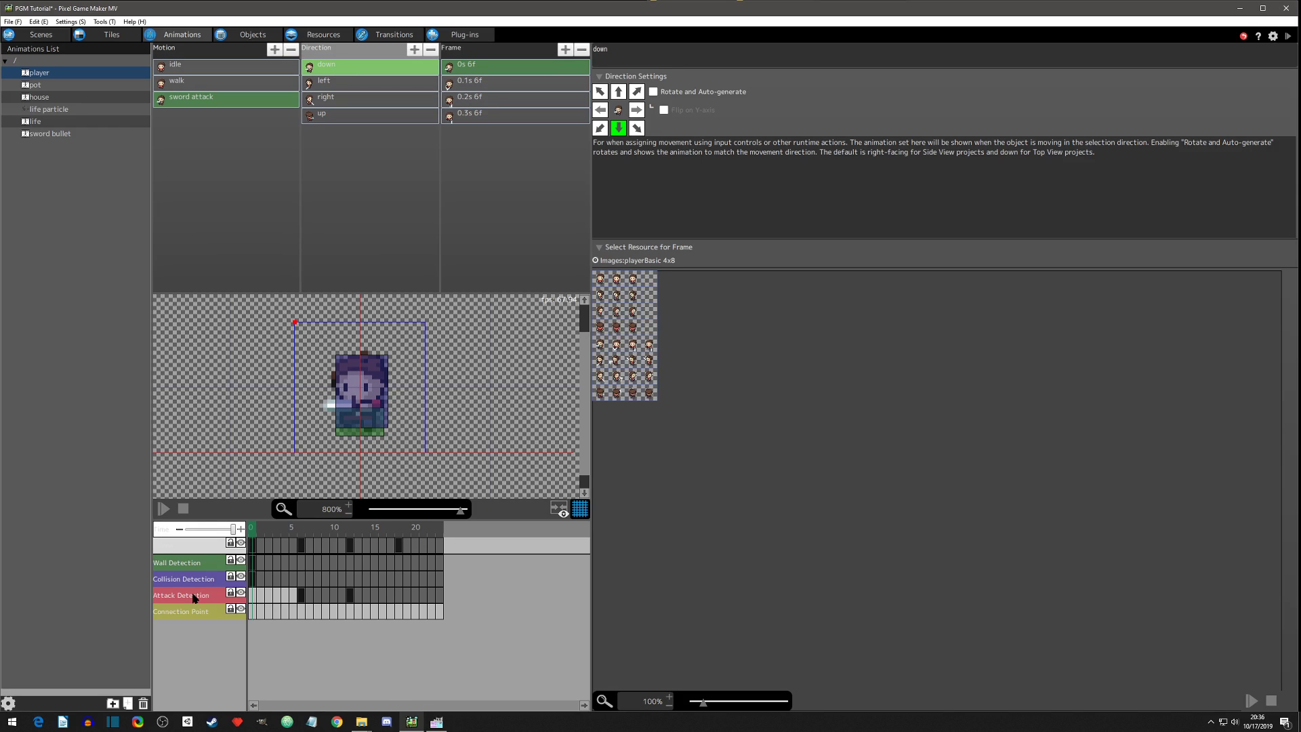
Step: Add a Connection Point keyframe at frame 0 of the player's downward sword attack and place the point centrally near the feet
left_click(252, 612)
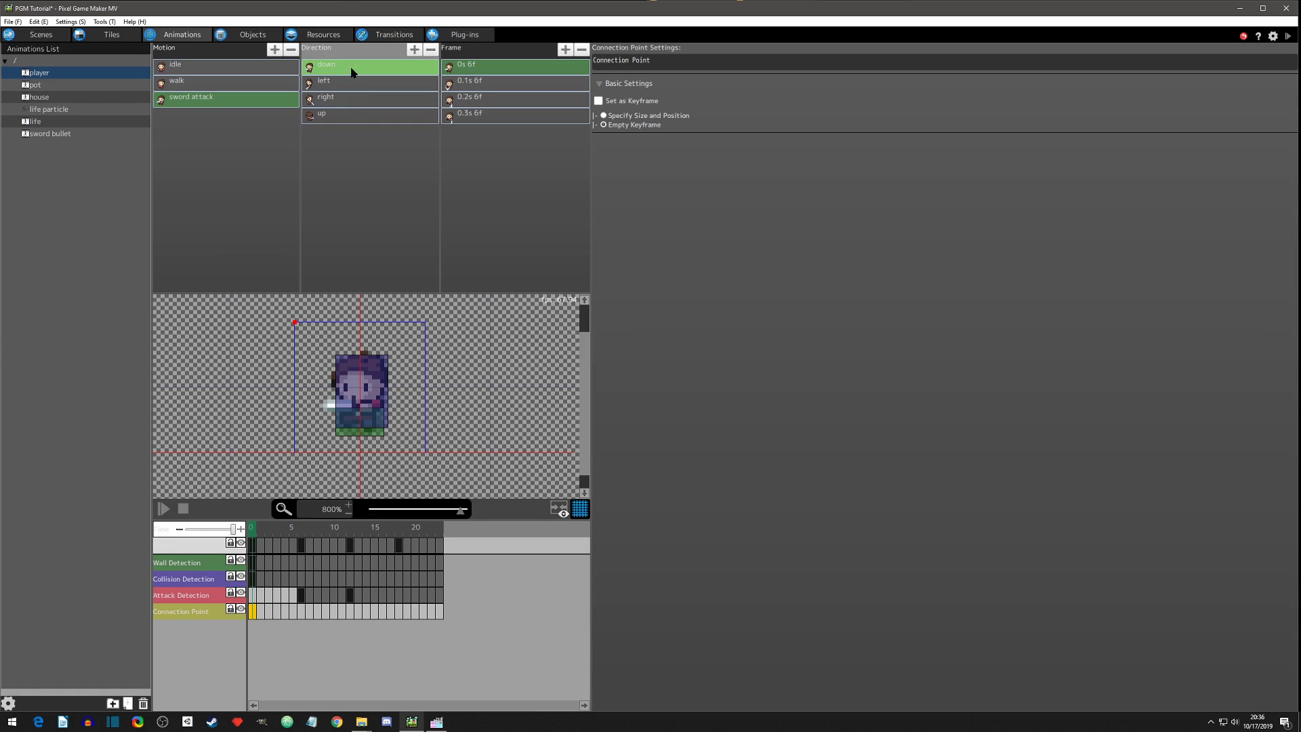
right_click(254, 614)
left_click(288, 653)
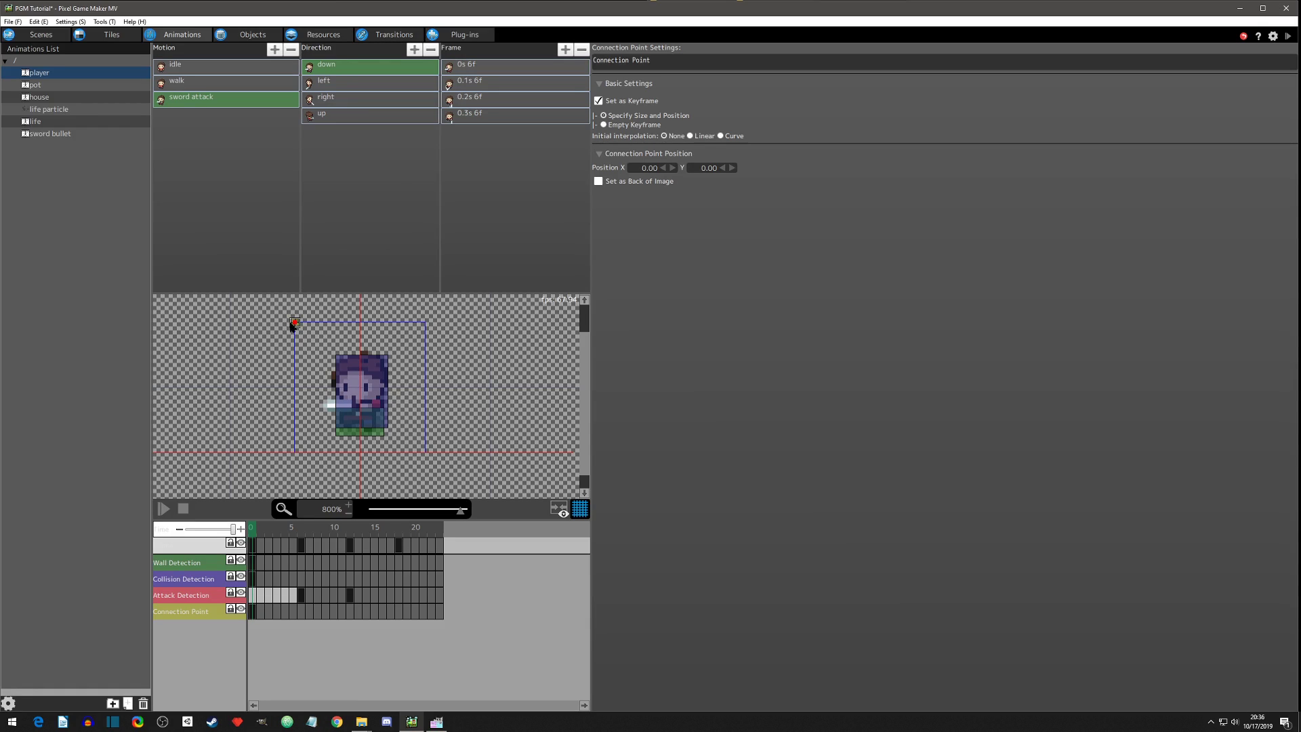
left_click_drag(296, 326, 361, 435)
left_click_drag(361, 440, 362, 445)
Step: Add a frame 0 Connection Point keyframe to the left-facing sword attack and place the point at about X 7, Y 19
left_click(326, 86)
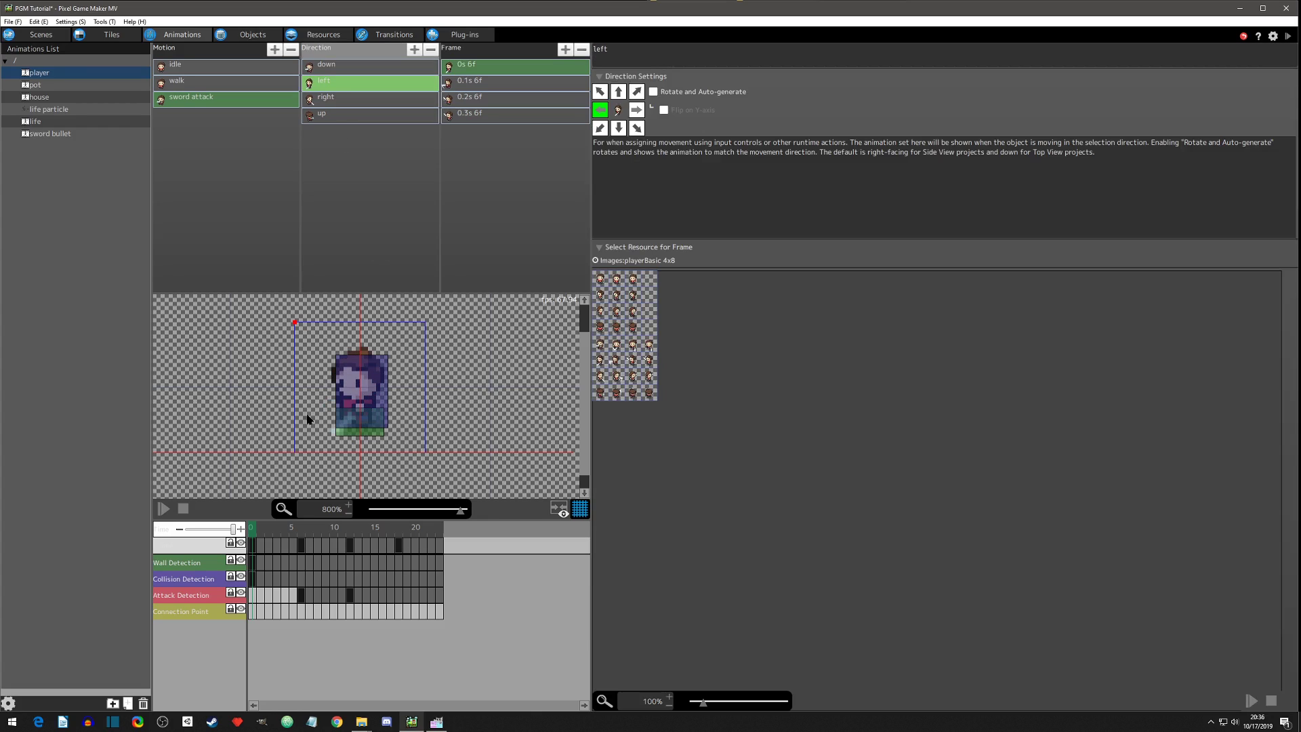
left_click(254, 612)
right_click(255, 613)
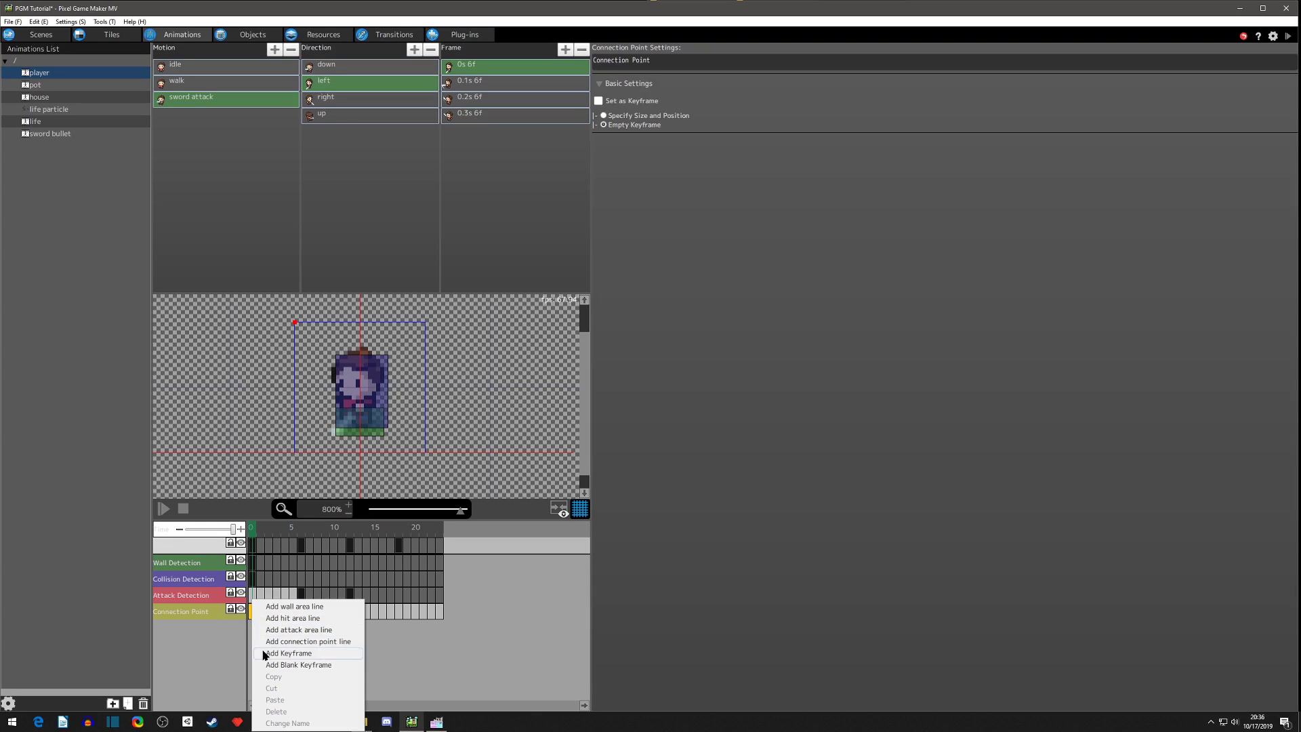
left_click(289, 654)
left_click_drag(299, 324, 327, 403)
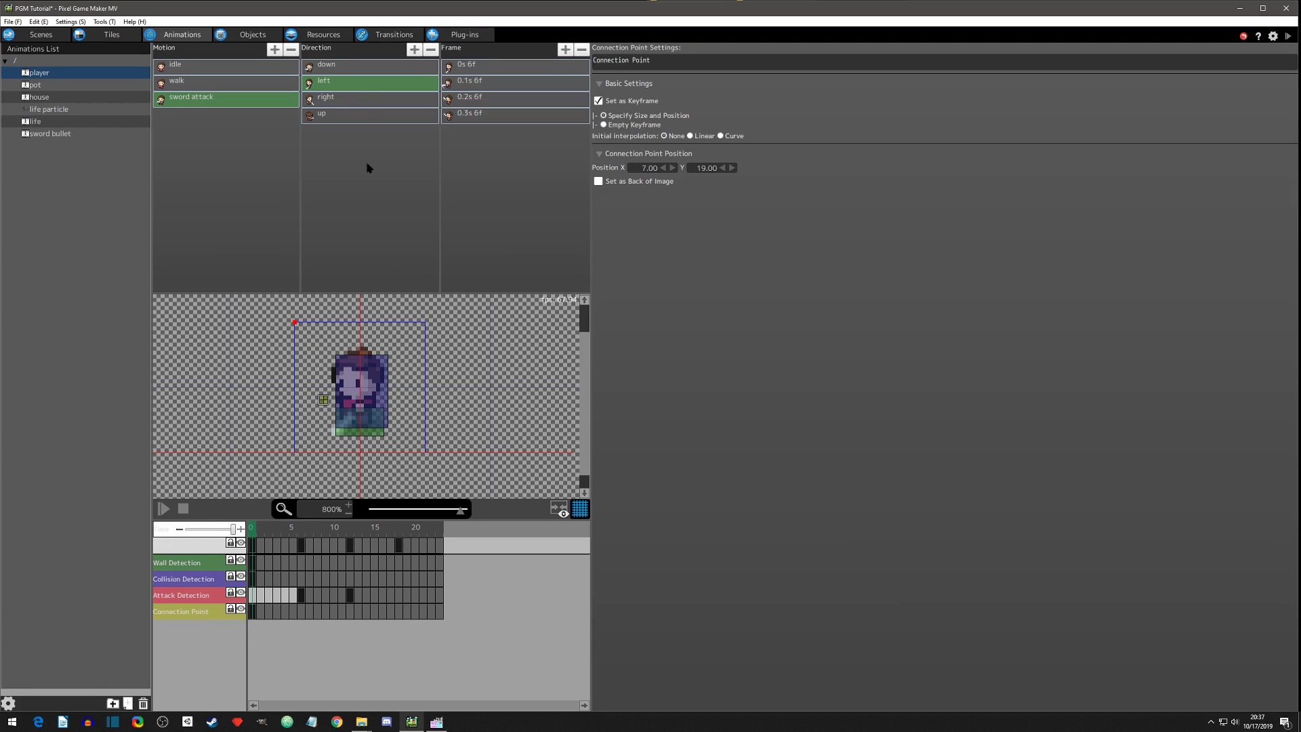
Step: Add a frame 0 Connection Point keyframe to the right-facing sword attack and place the point at about X 26, Y 19
left_click(352, 101)
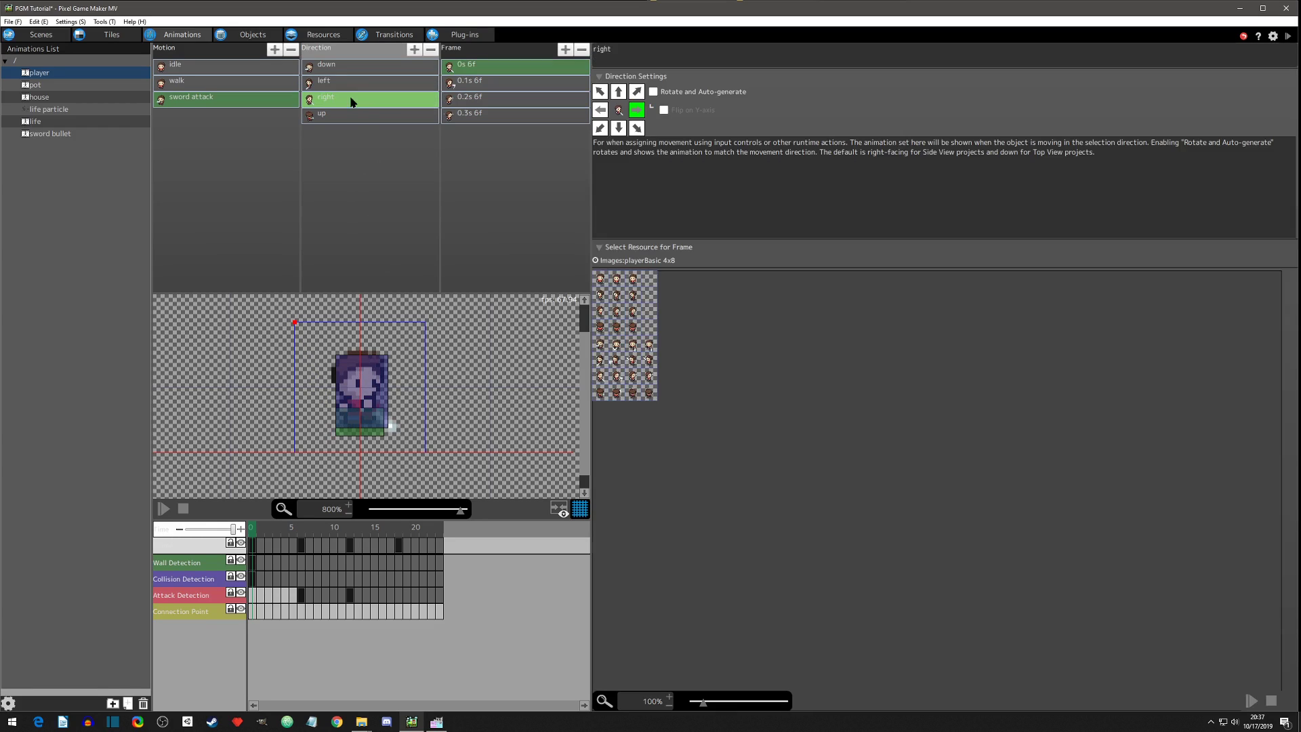
right_click(254, 614)
left_click(276, 655)
left_click_drag(299, 324, 405, 407)
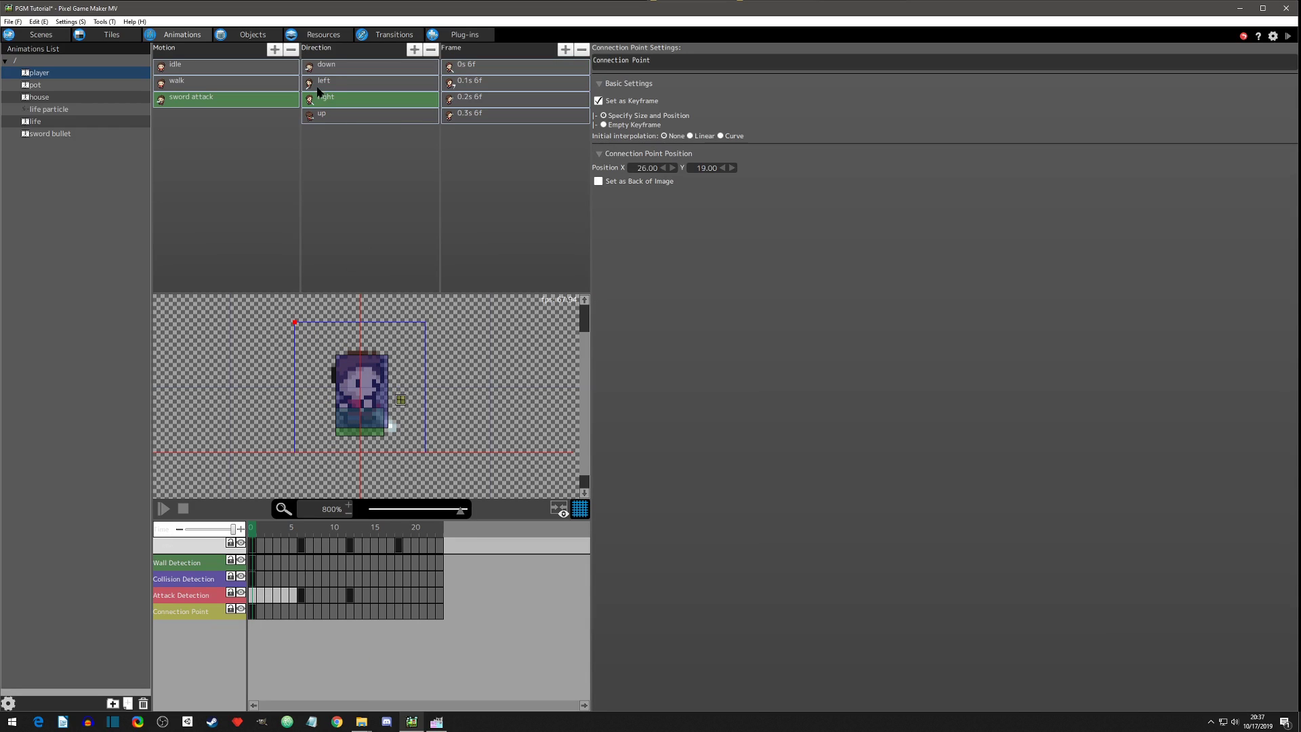
Step: Add a frame 0 Connection Point keyframe to the upward sword attack and place the point centrally near the top of the head
left_click(339, 116)
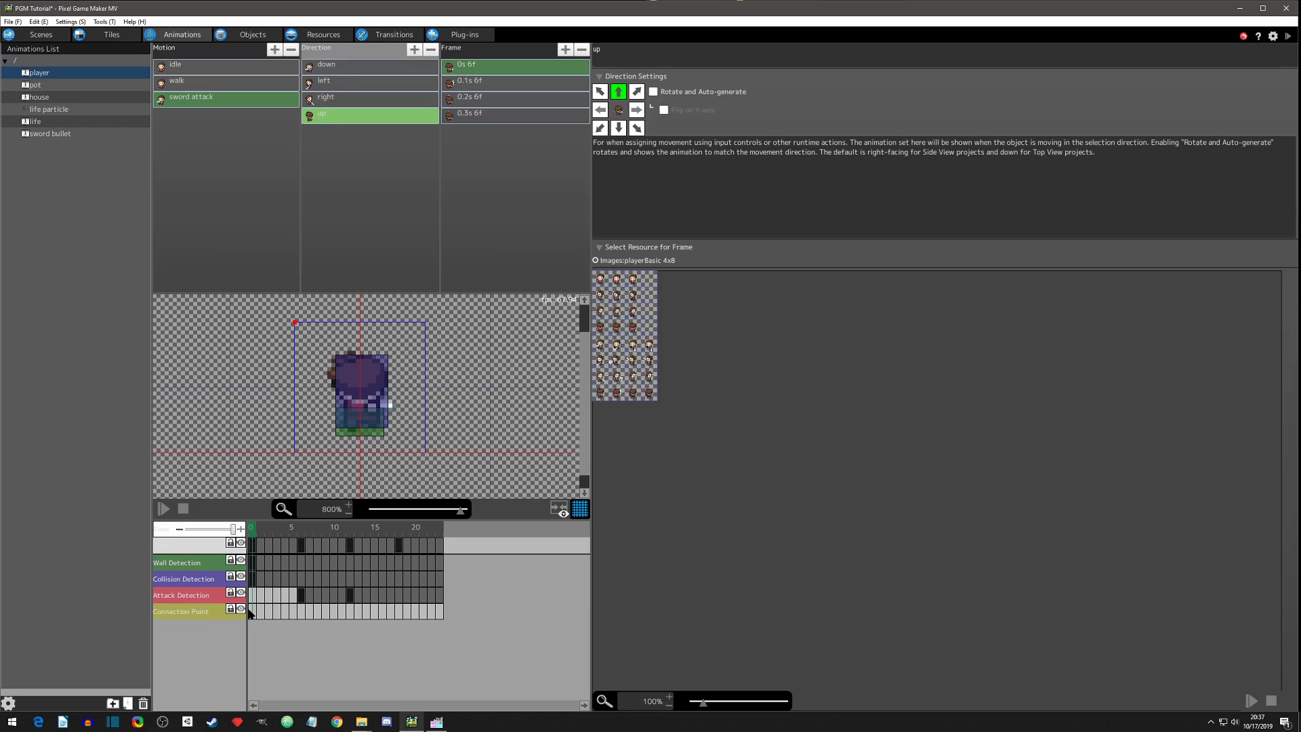
left_click(253, 612)
right_click(253, 611)
left_click(277, 641)
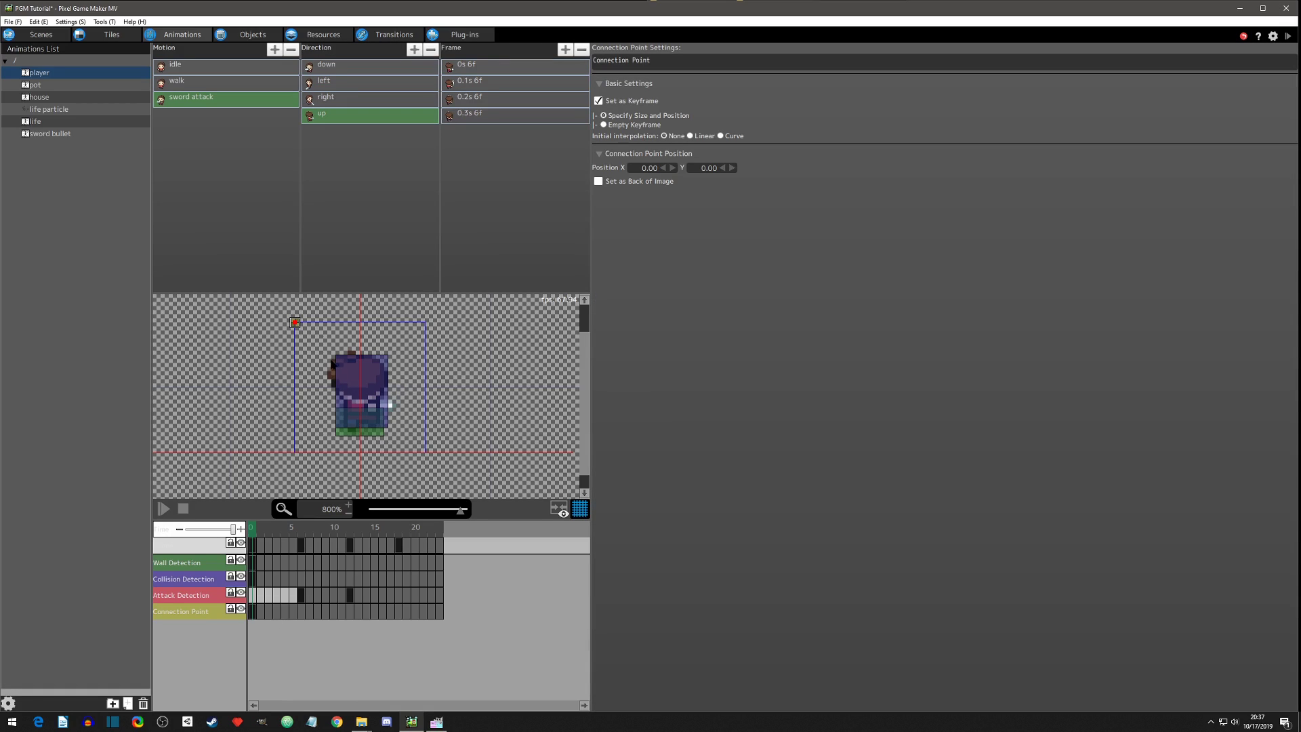
left_click_drag(296, 323, 362, 341)
left_click_drag(363, 339, 364, 345)
Step: Add a new object named "sword bullet" and assign it the sword bullet animation
left_click(65, 137)
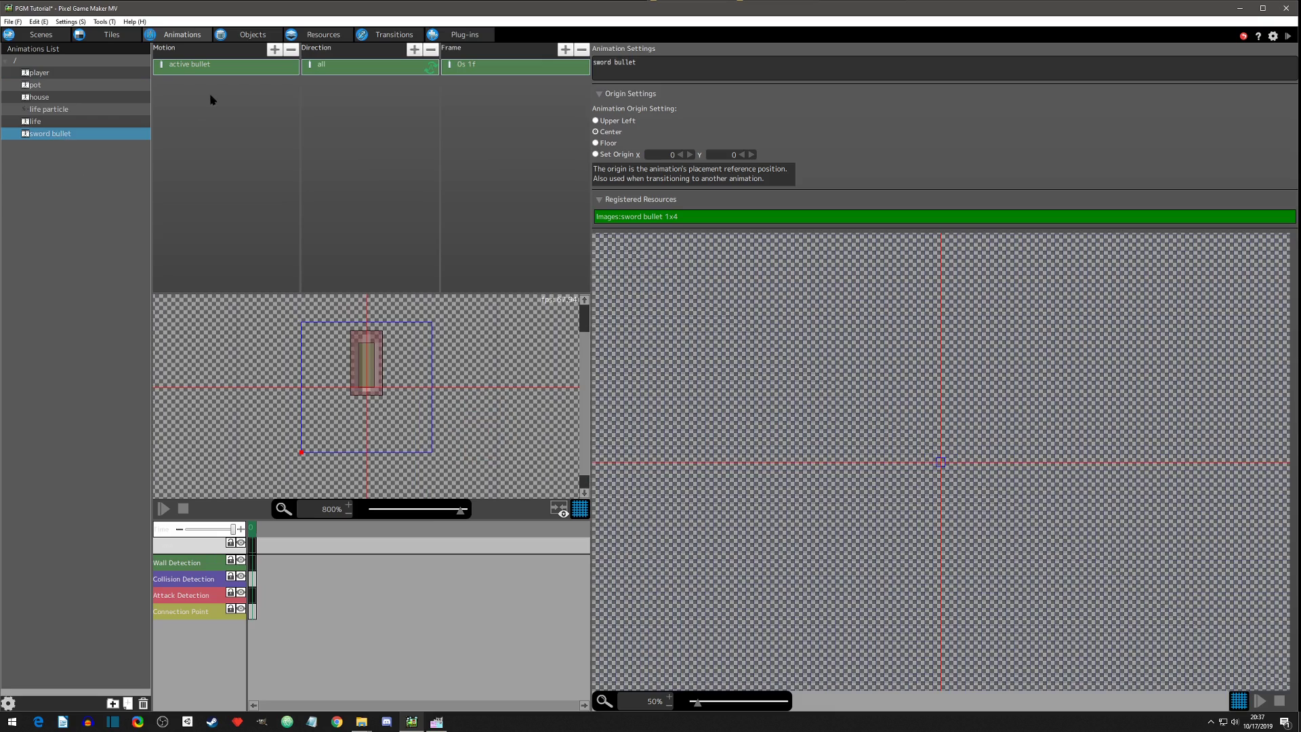
left_click(250, 36)
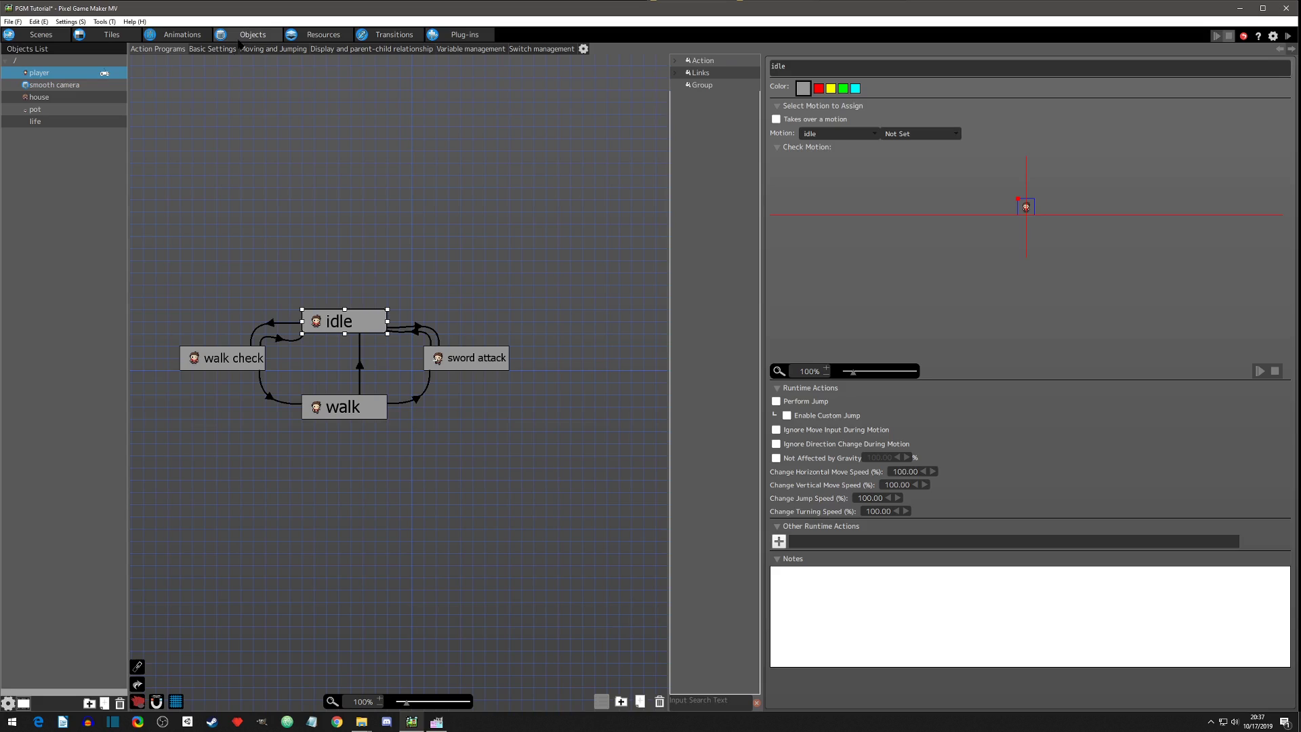
left_click(47, 176)
right_click(44, 172)
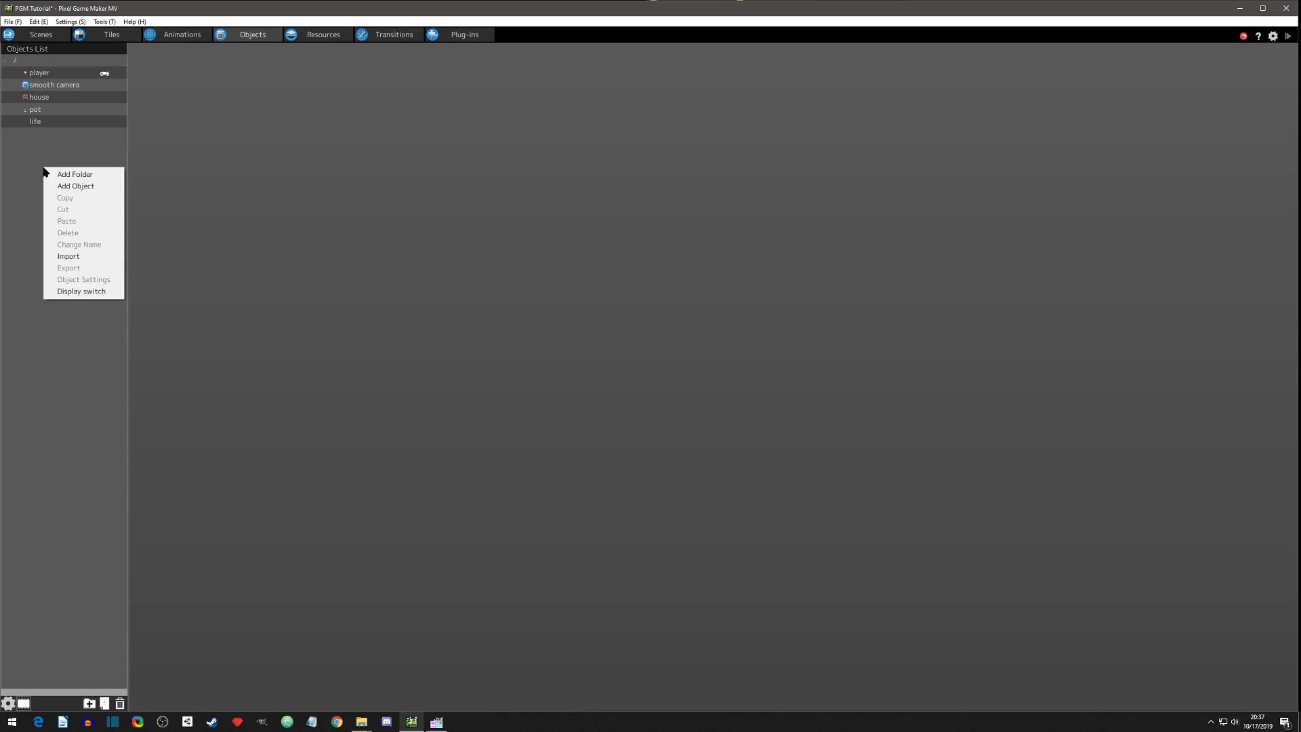
left_click(63, 184)
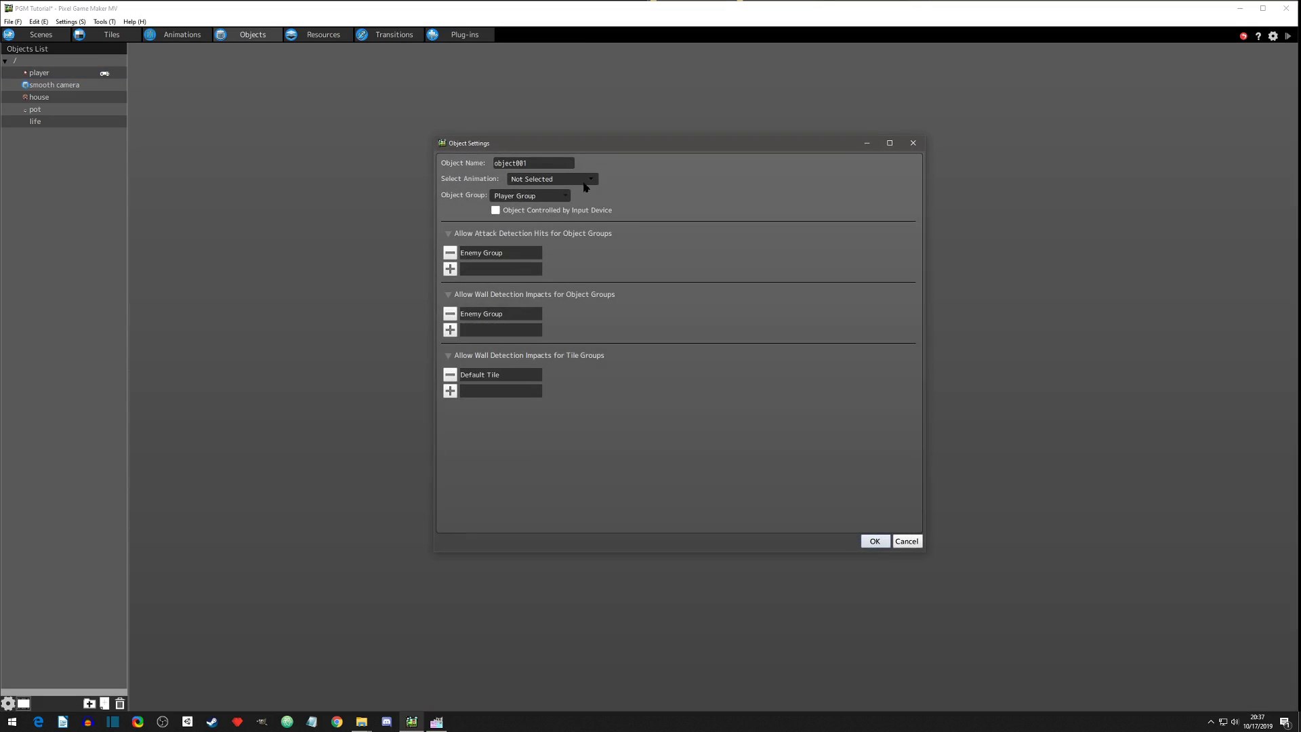
type("sword bullet")
left_click(553, 179)
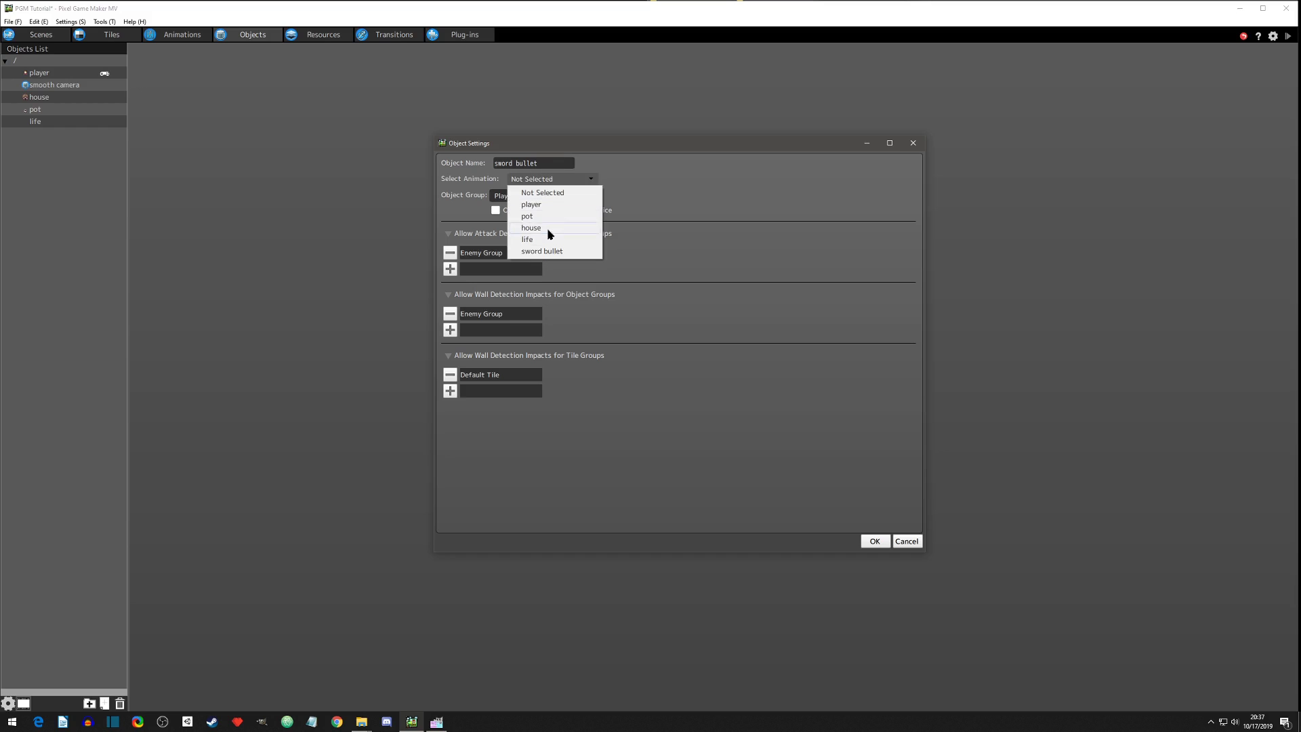
left_click(551, 251)
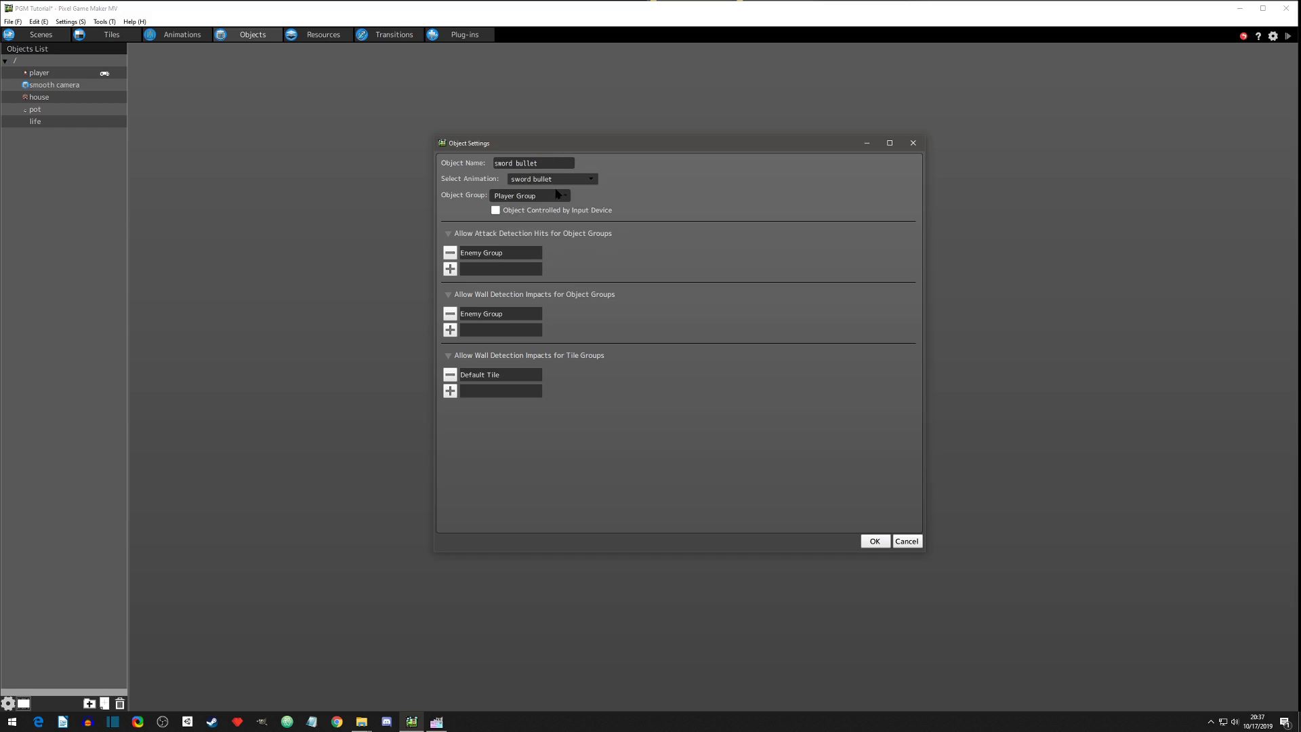
Step: Set the sword bullet's object group to Player Group, allow wall impacts only with Enemy Group, and accept the object settings
left_click(530, 194)
left_click(531, 211)
left_click(451, 331)
left_click(524, 251)
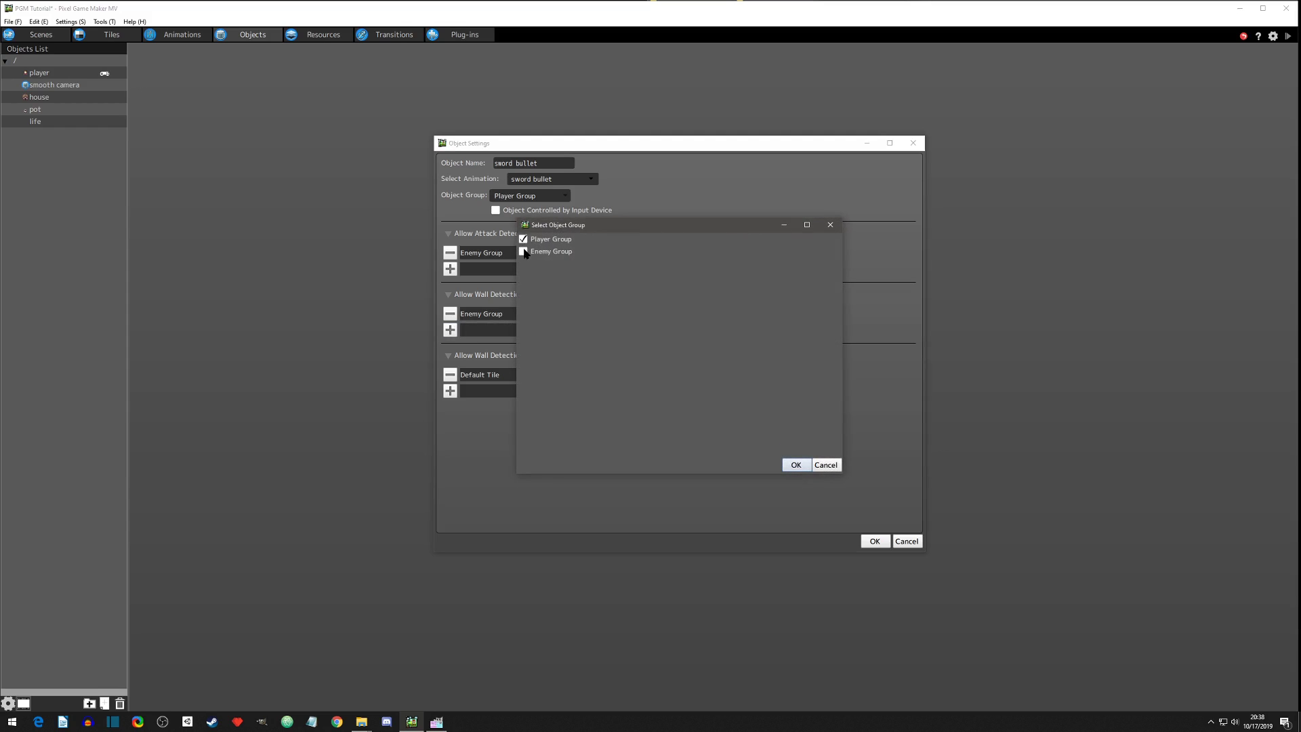
left_click(523, 240)
left_click(797, 465)
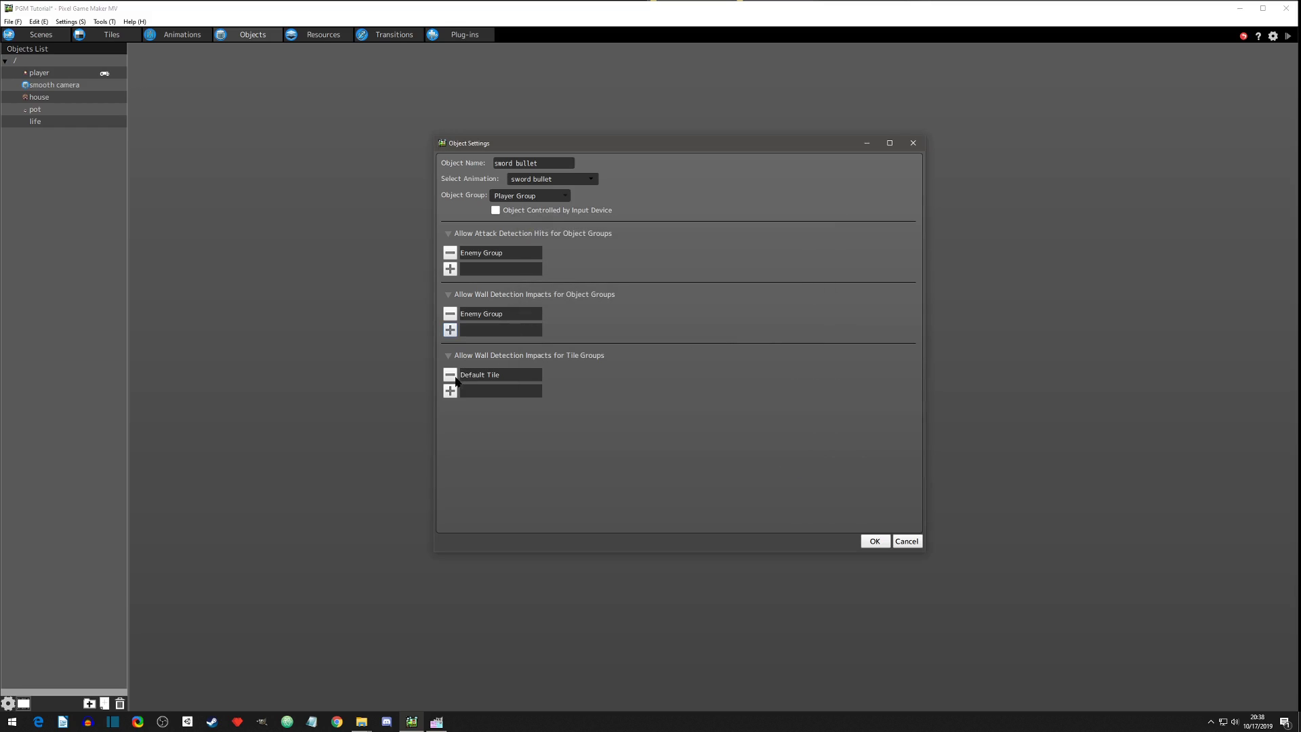
left_click(875, 542)
Step: Rename the sword bullet's initial action to "active bullet" and widen its box to fit the name
left_click_drag(421, 369, 349, 308)
left_click_drag(817, 68, 771, 67)
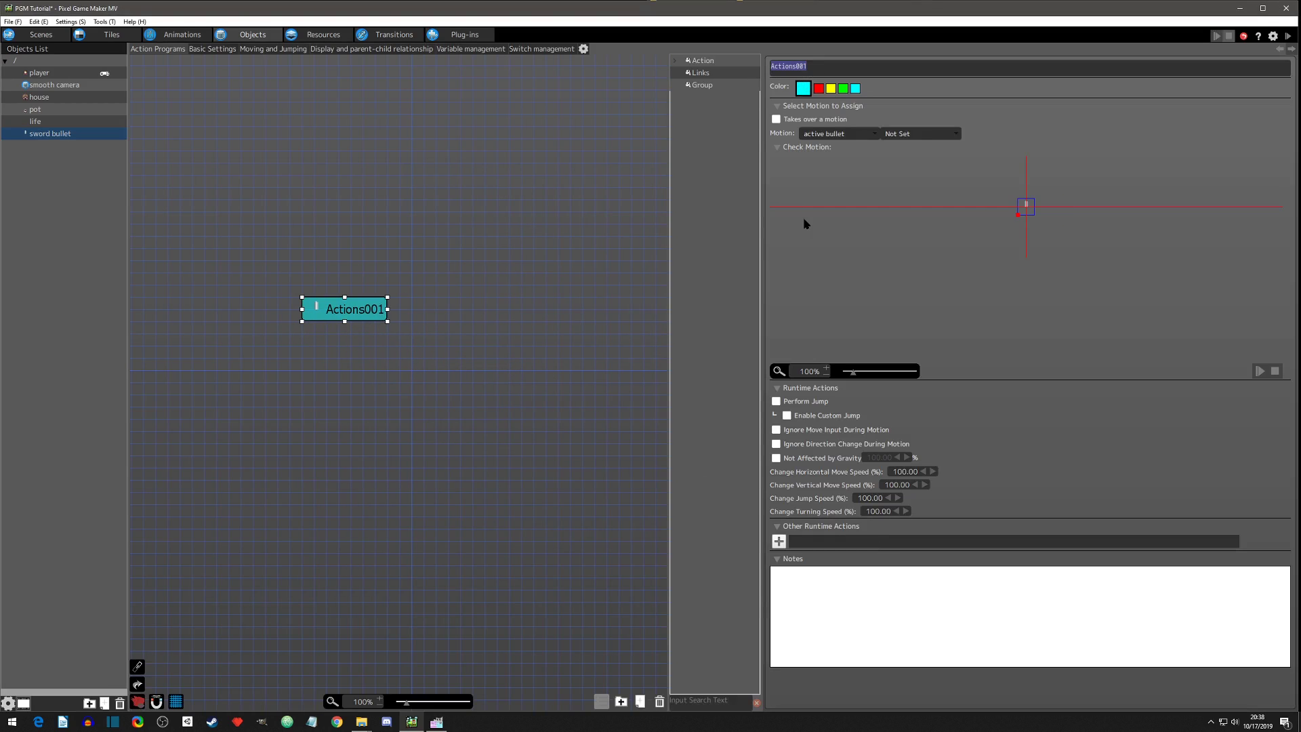
type("active bullet")
left_click_drag(389, 314, 412, 314)
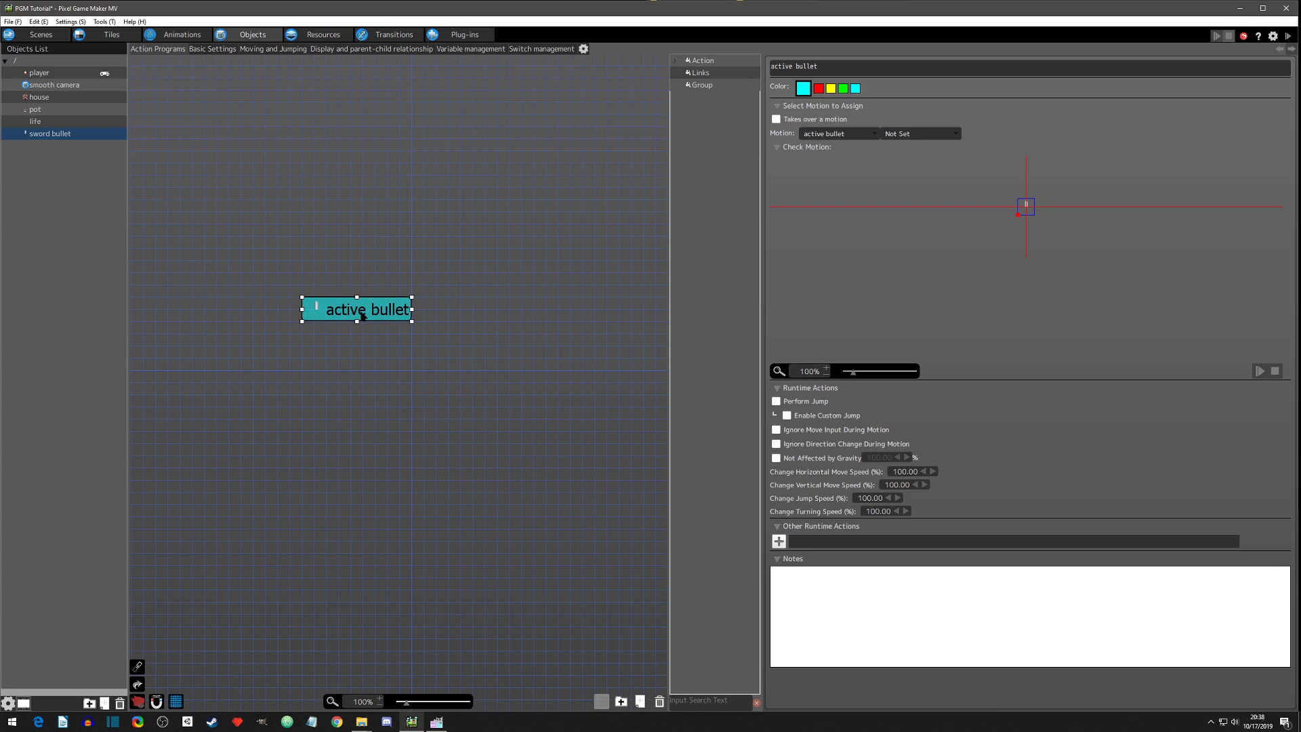
Step: Reposition the active bullet action up and to the left in the action program, leaving space beneath it
mouse_move(362, 313)
left_mouse_down()
mouse_move(337, 313)
mouse_move(350, 313)
left_mouse_up()
left_click(351, 358)
left_click(353, 309)
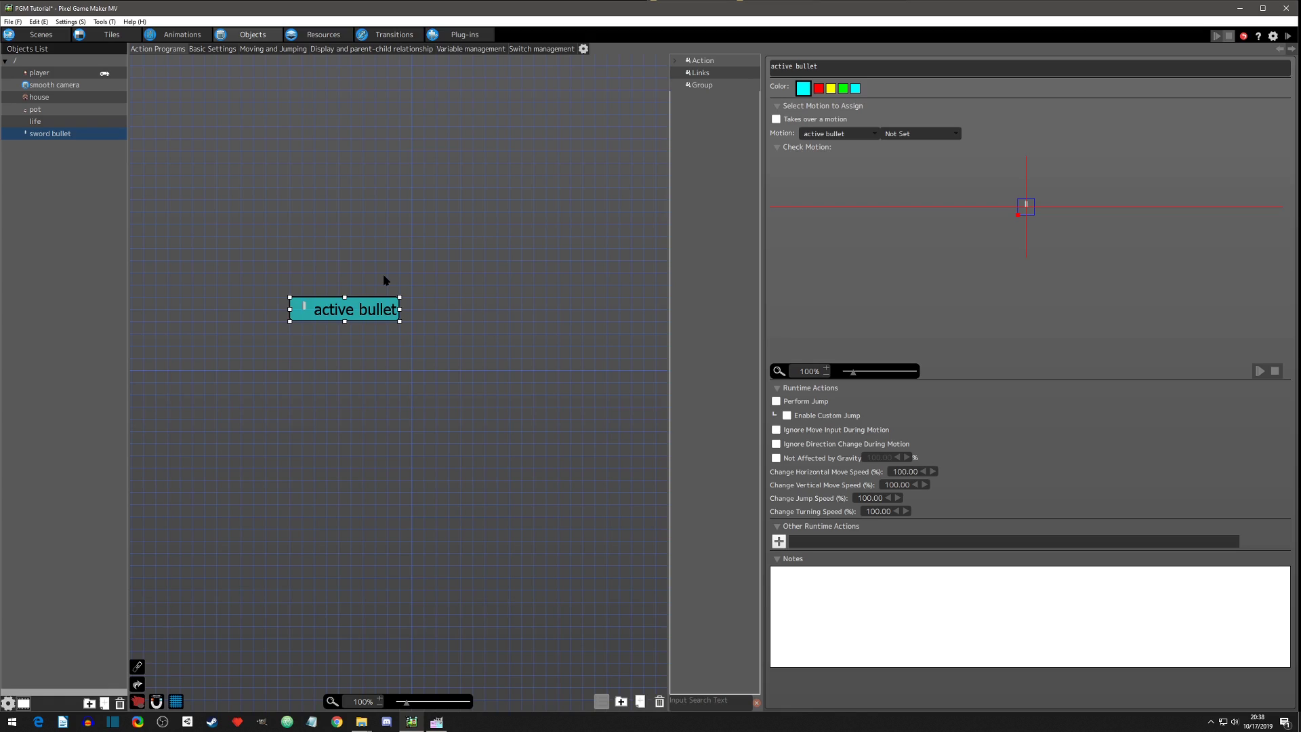
left_click_drag(369, 302, 344, 266)
left_click(333, 317)
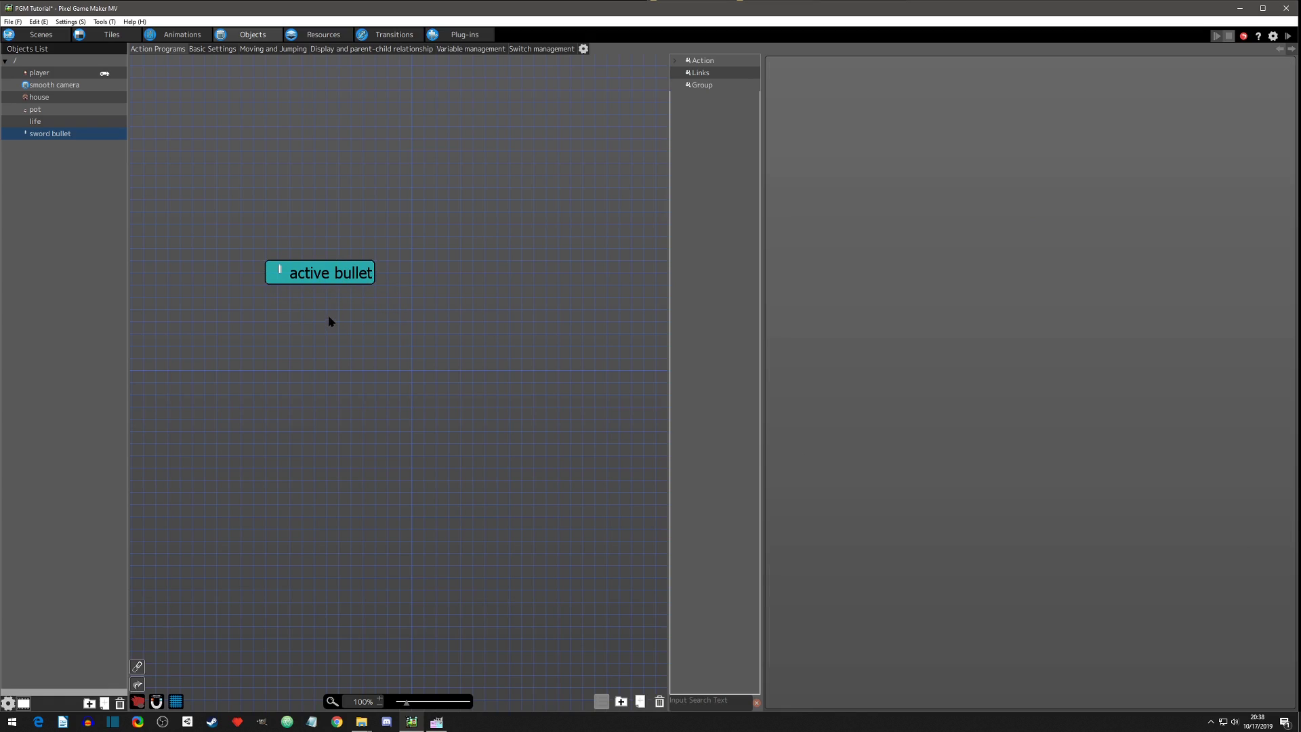
Step: Add a second action directly below the active bullet action and name it "destroy"
right_click(328, 316)
left_click(350, 323)
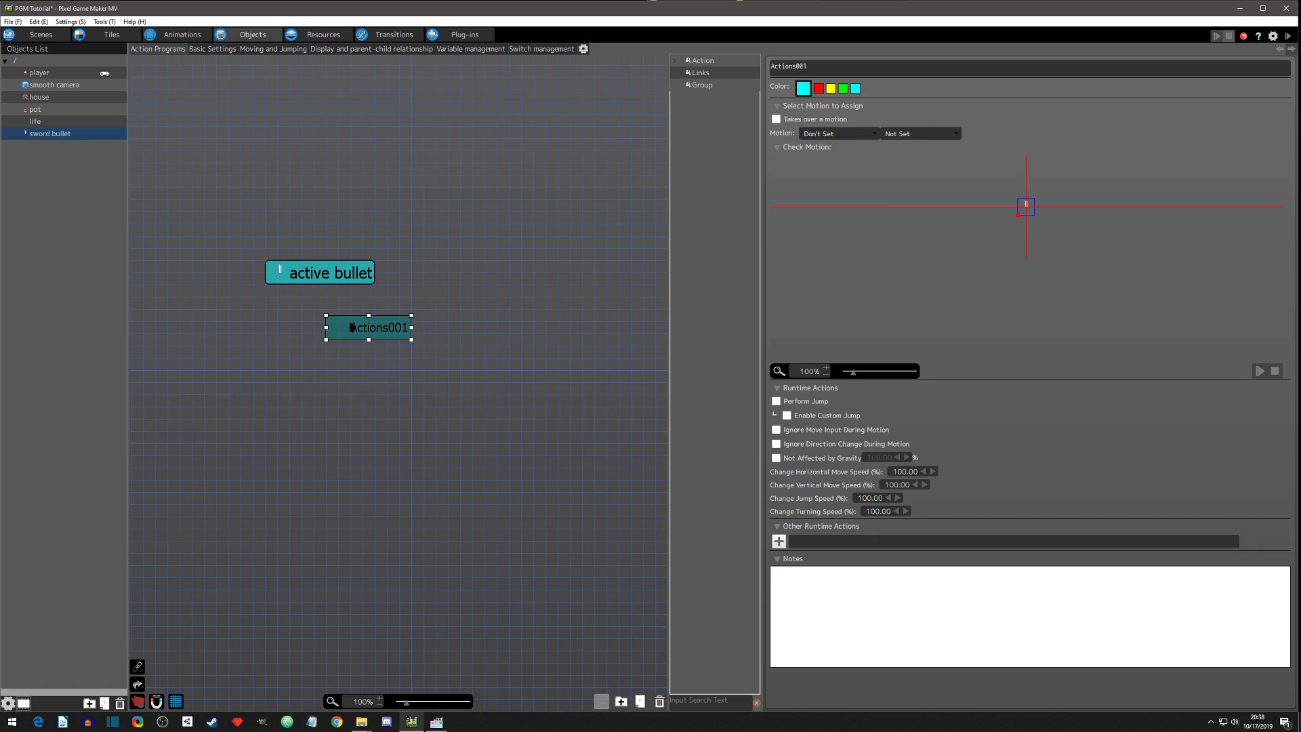
left_click_drag(383, 336, 332, 350)
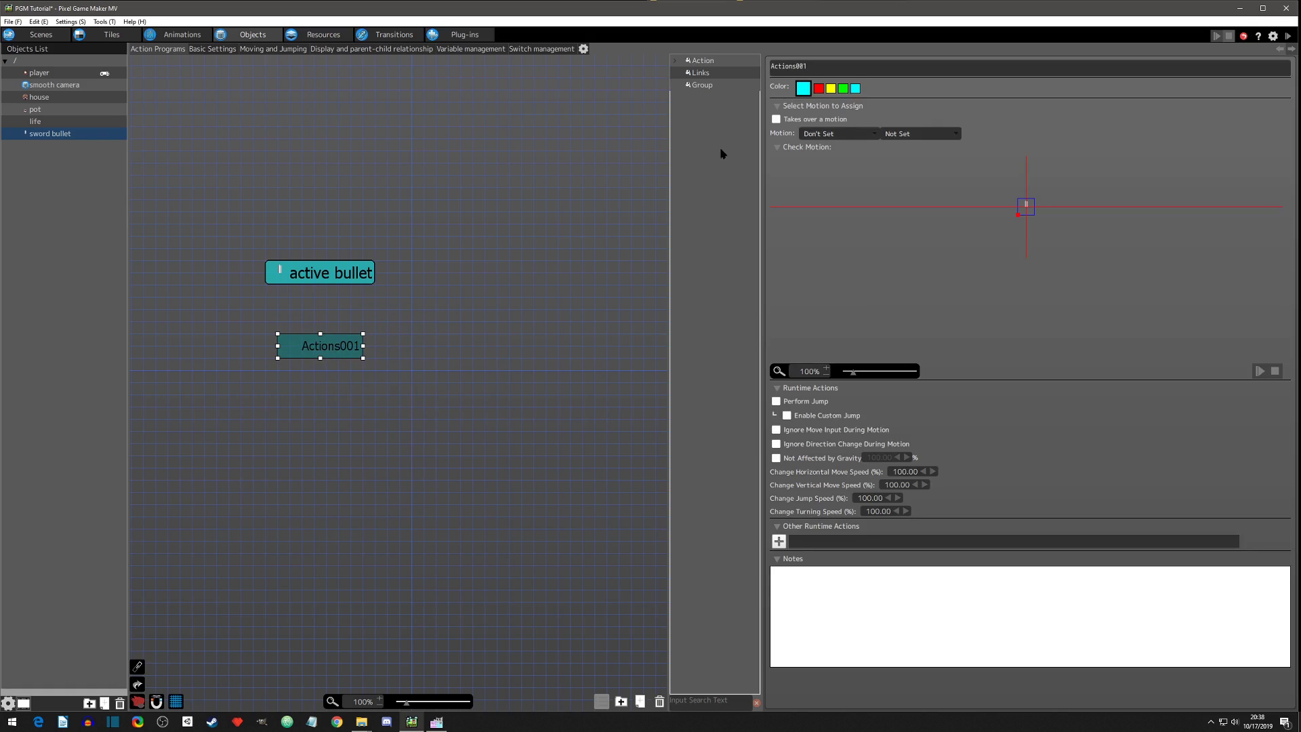
left_click(818, 68)
type("destroy")
key("Return")
Step: Add the Destroy Object runtime action to the destroy action
left_click(779, 541)
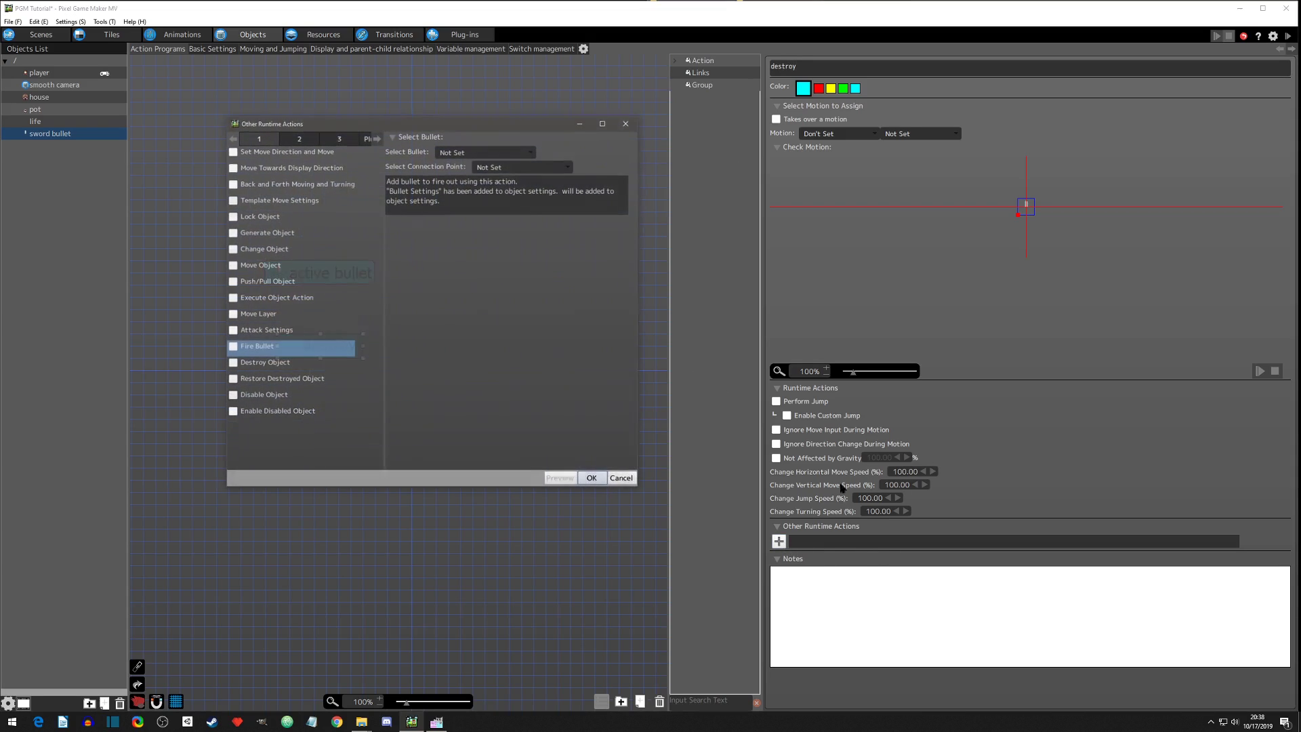
left_click(234, 364)
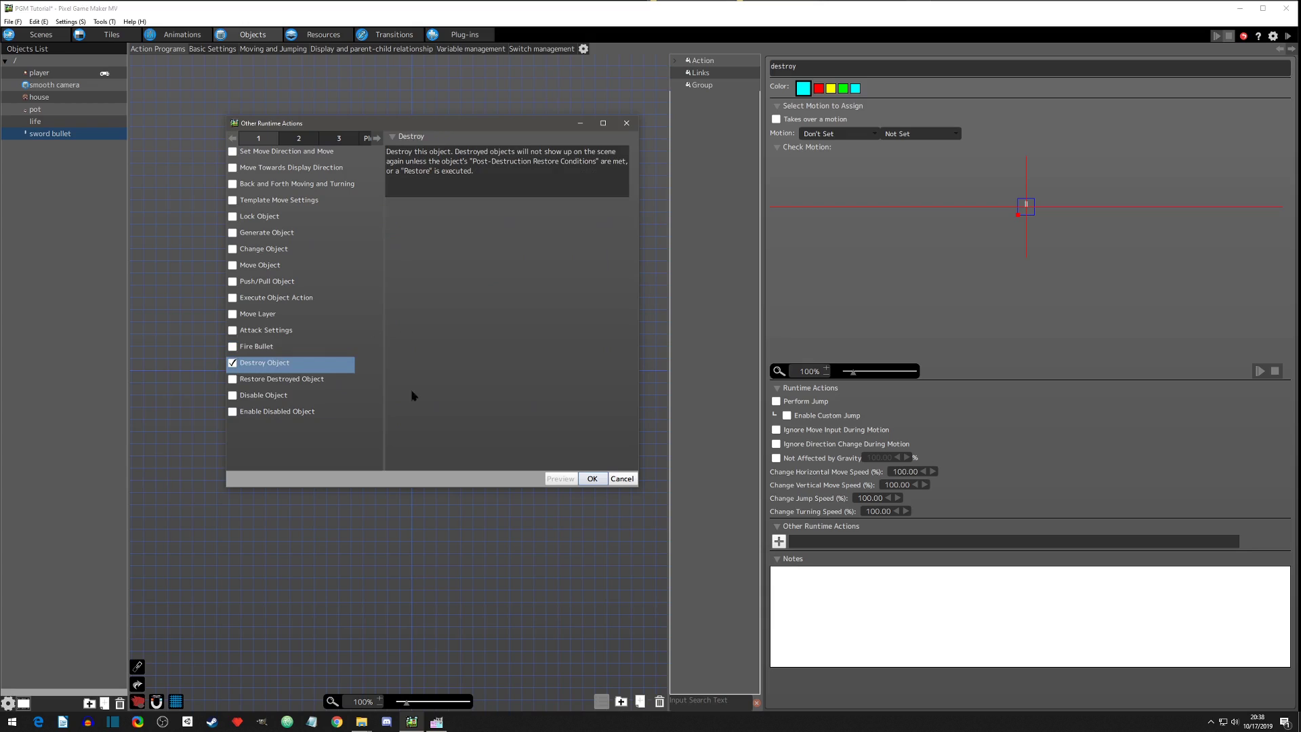
left_click(595, 479)
Step: Link the active bullet action to the destroy action and color the destroy action red
left_click(321, 274)
right_click(322, 273)
left_click(339, 280)
left_click(332, 342)
left_click(342, 348)
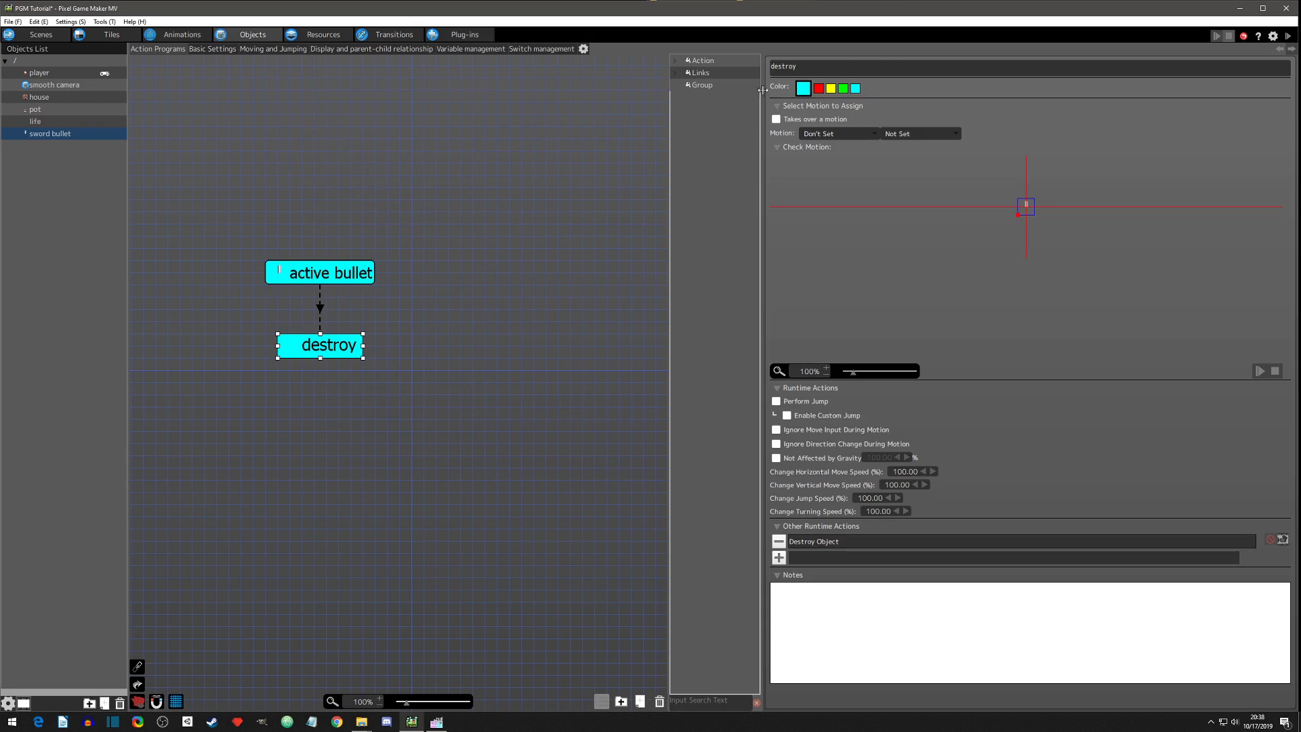
left_click(820, 88)
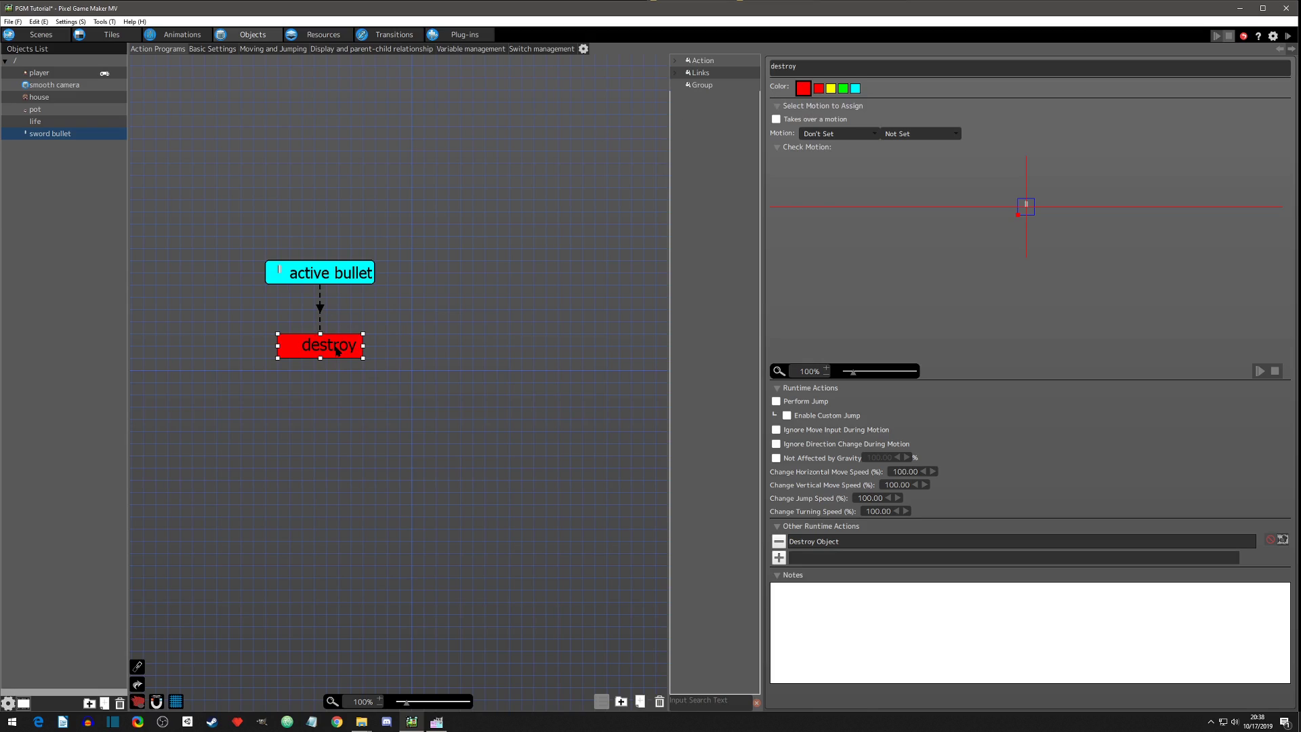
Step: Add a Contact with Tile's Wall Detection condition to the active bullet–destroy link, for all directions and limited to the Default Tile group
left_click(321, 312)
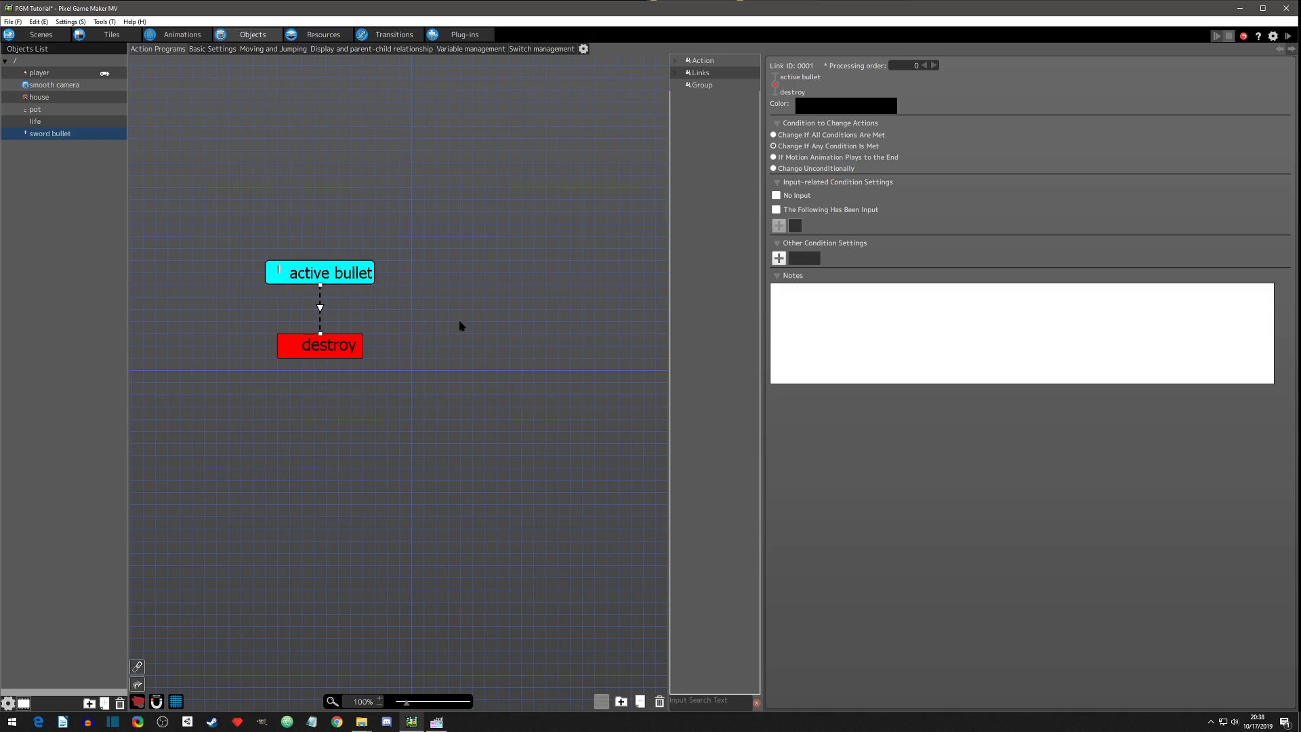
left_click(774, 146)
left_click(325, 272)
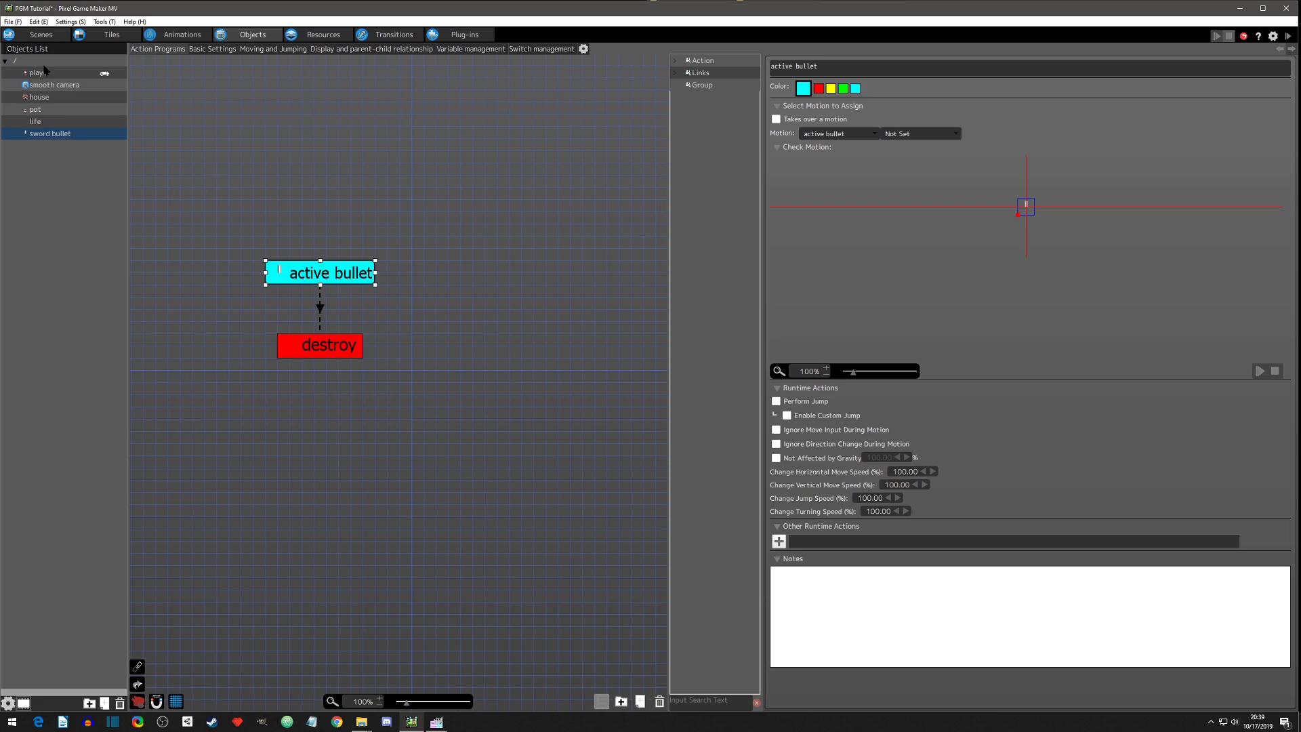
left_click(321, 309)
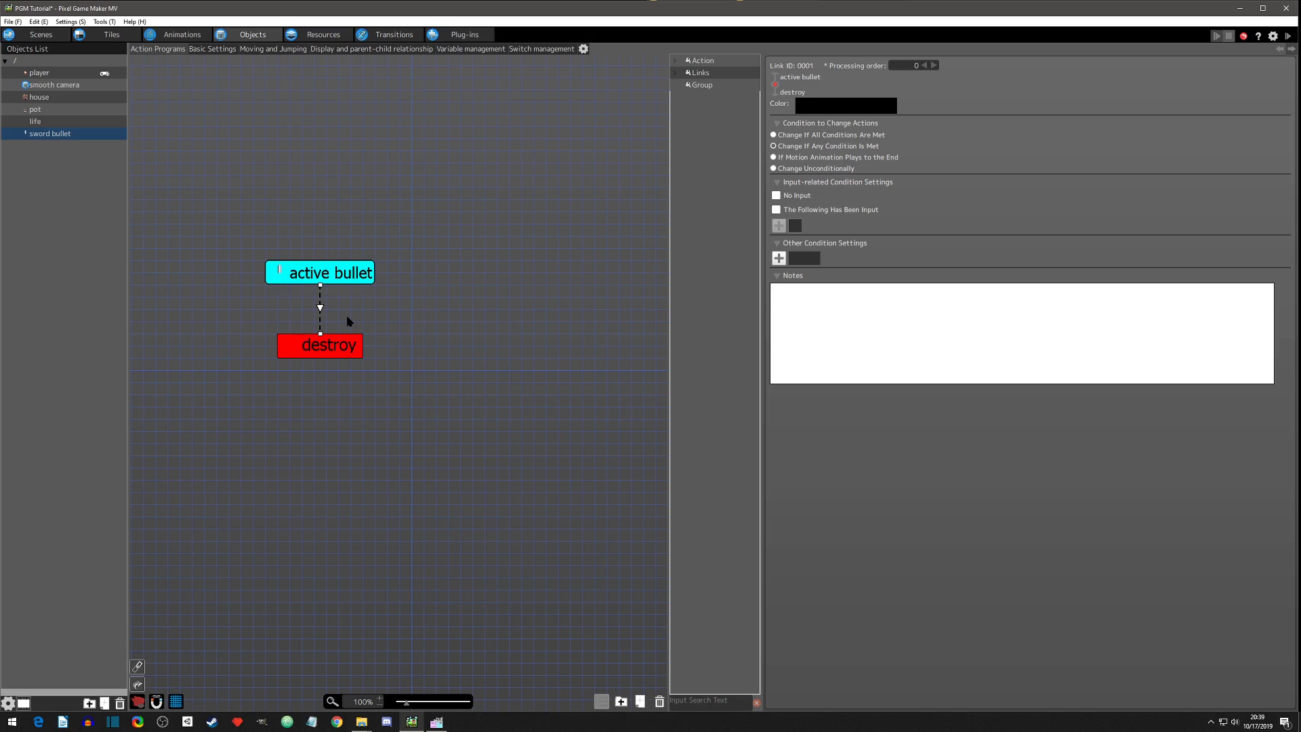
left_click(779, 258)
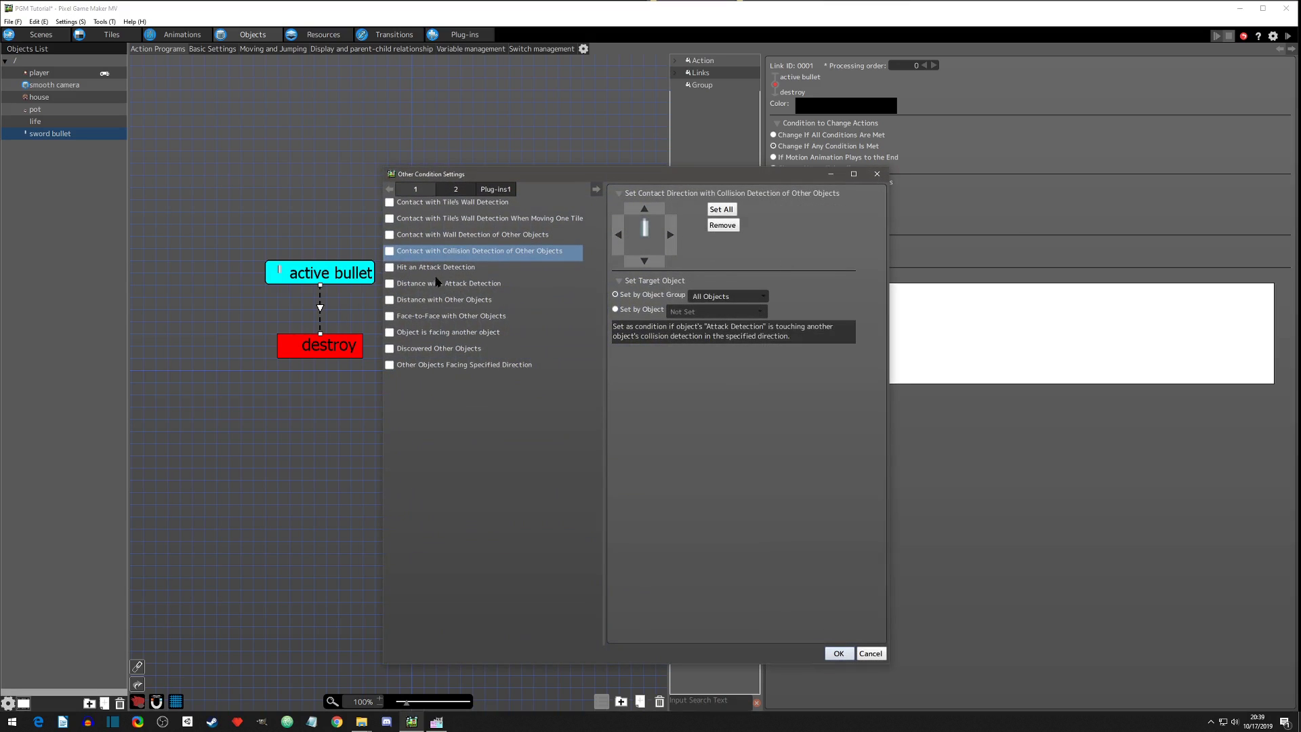
left_click(432, 205)
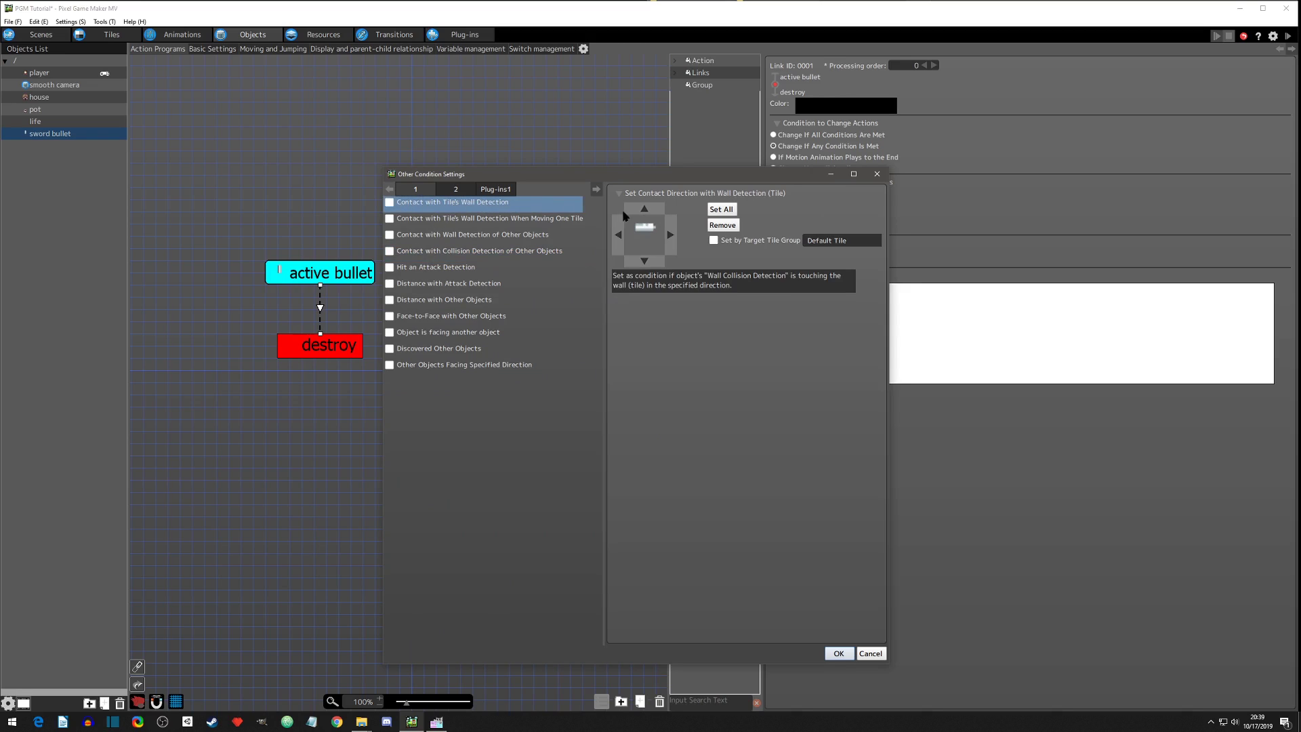
left_click(721, 209)
left_click(714, 239)
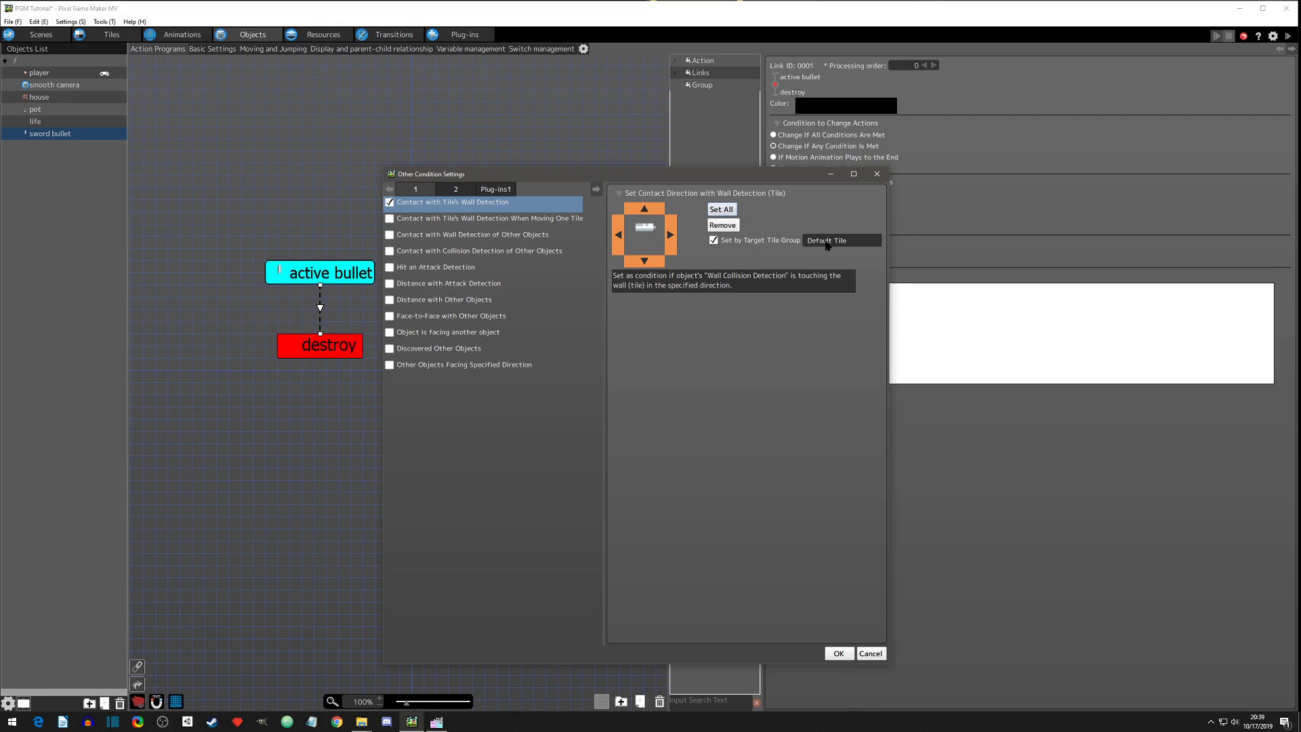
left_click(840, 655)
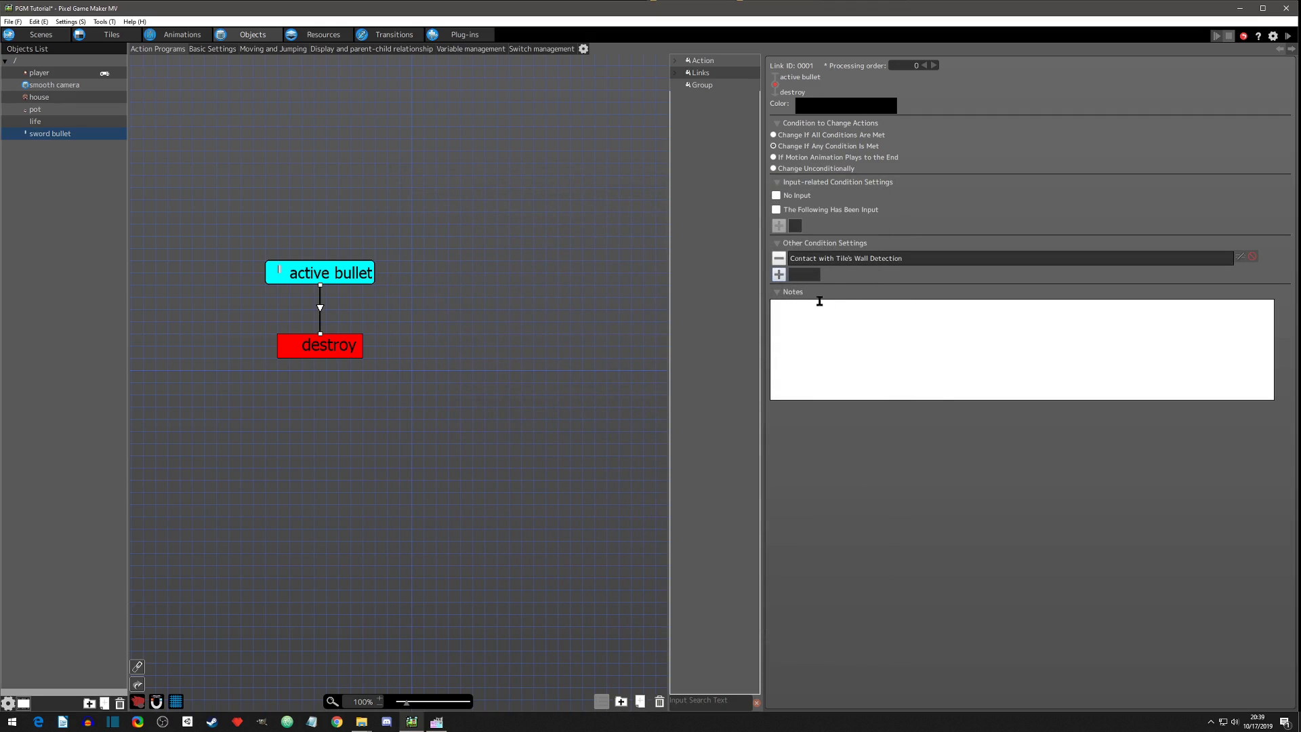
Step: Add a Contact with Collision Detection of Other Objects condition for Enemy Group in all directions, joined to the tile wall condition with OR
left_click(778, 274)
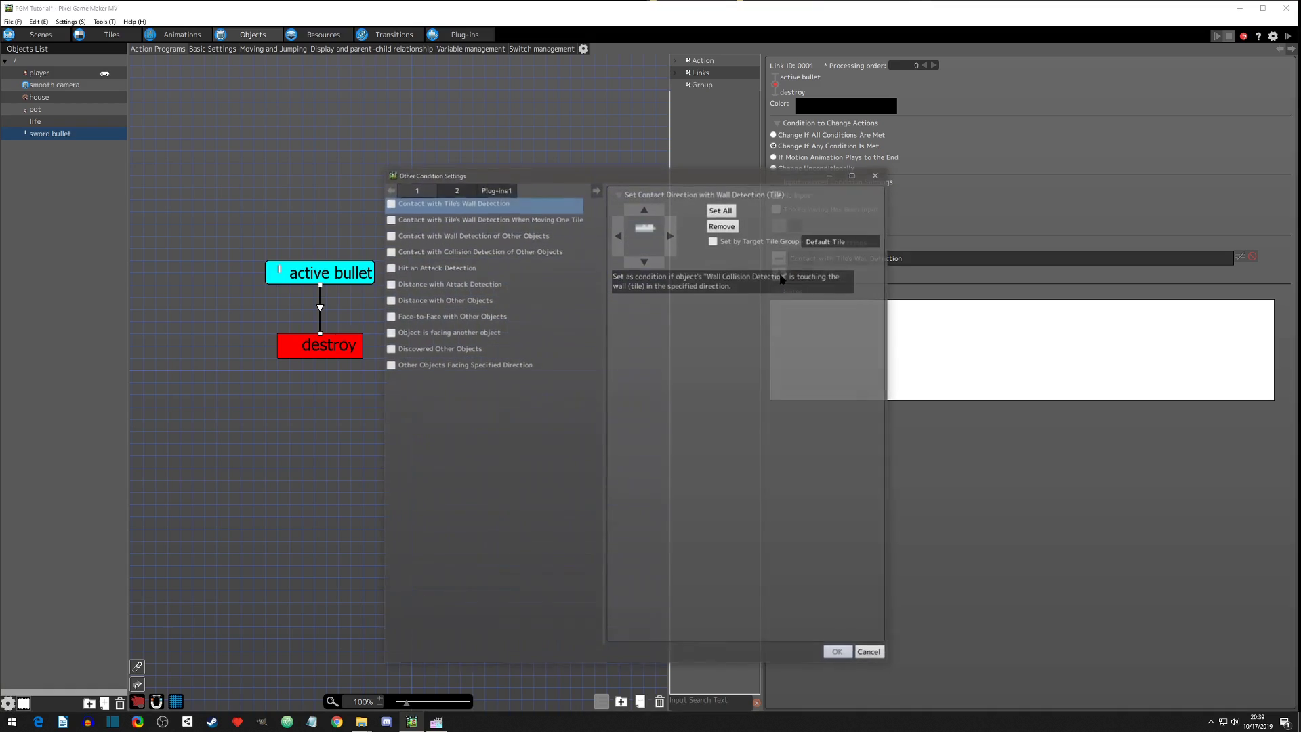
left_click(439, 237)
left_click(466, 253)
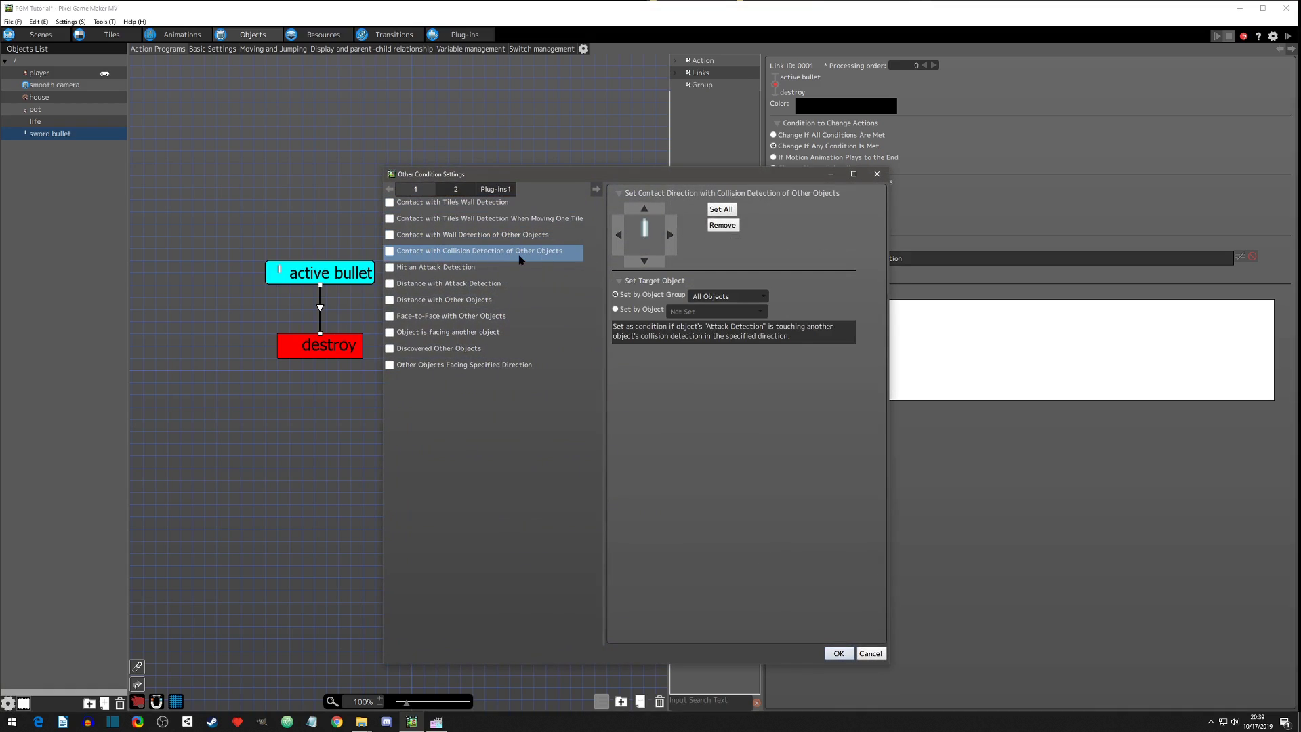
left_click(722, 209)
left_click(717, 299)
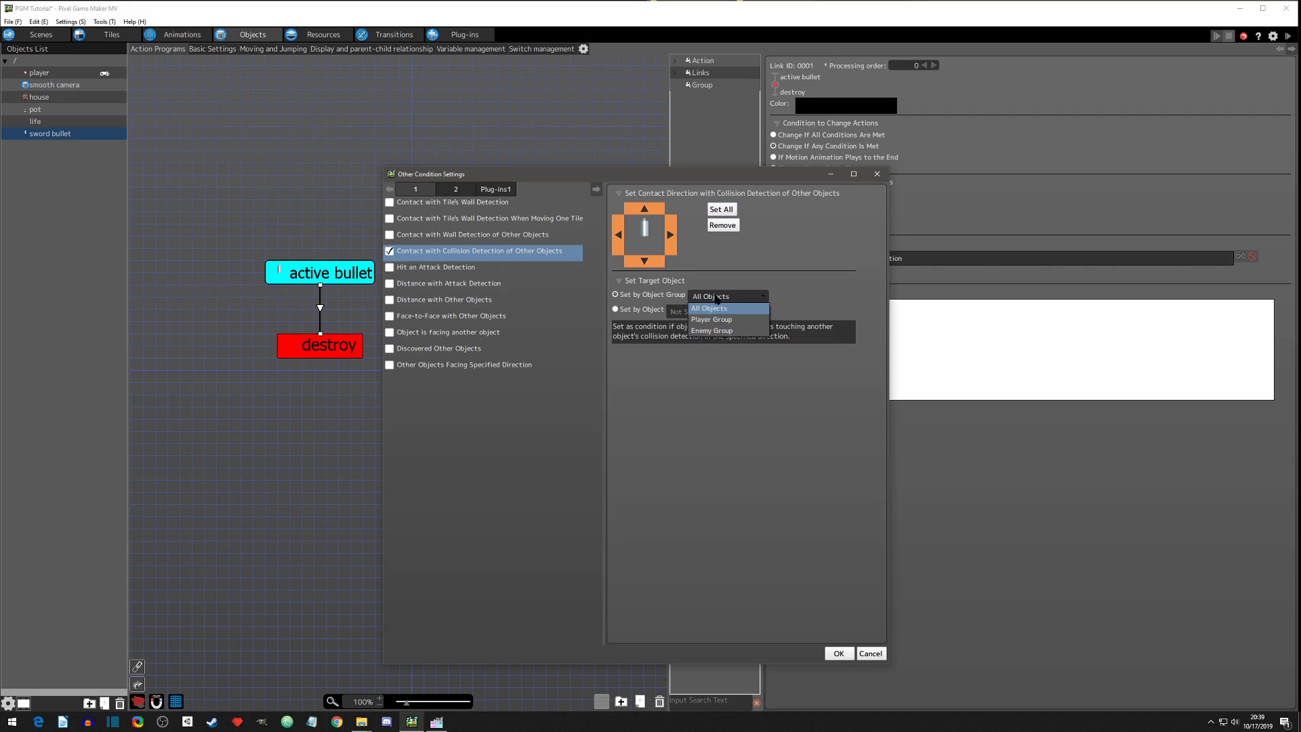
left_click(716, 335)
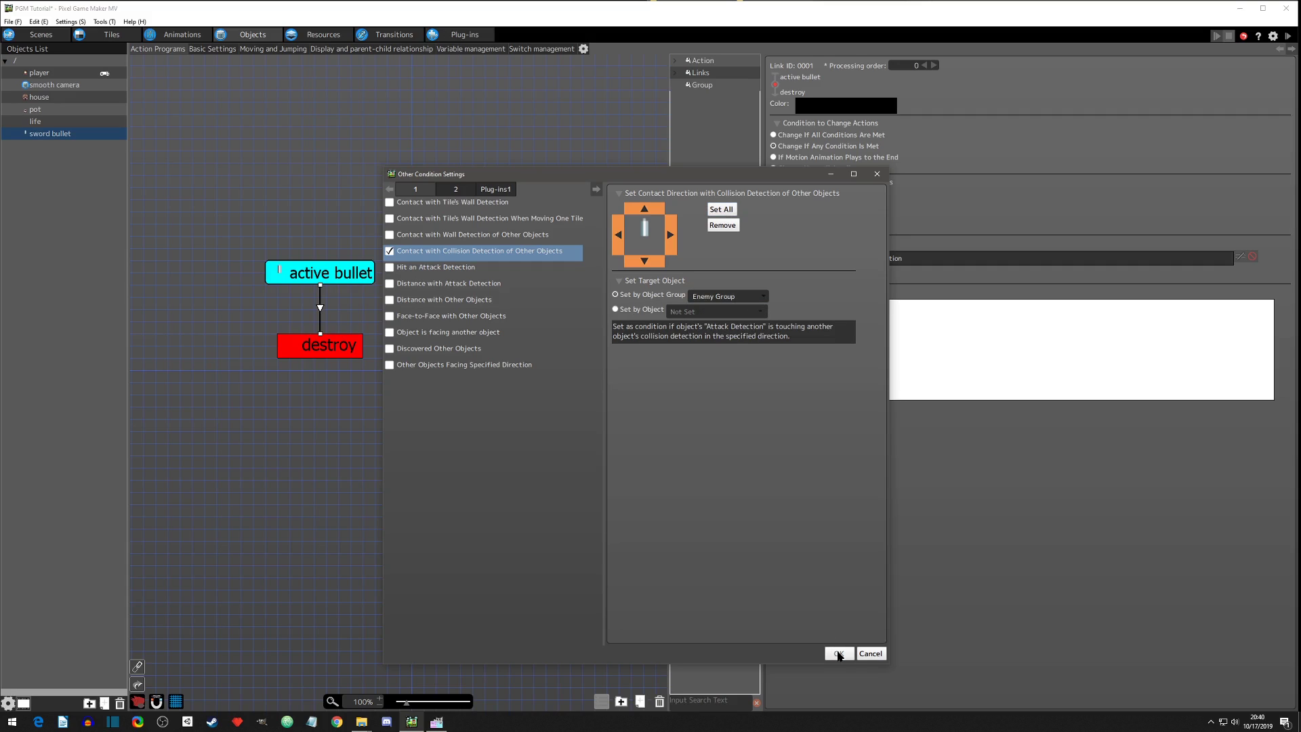
left_click(623, 313)
left_click(676, 313)
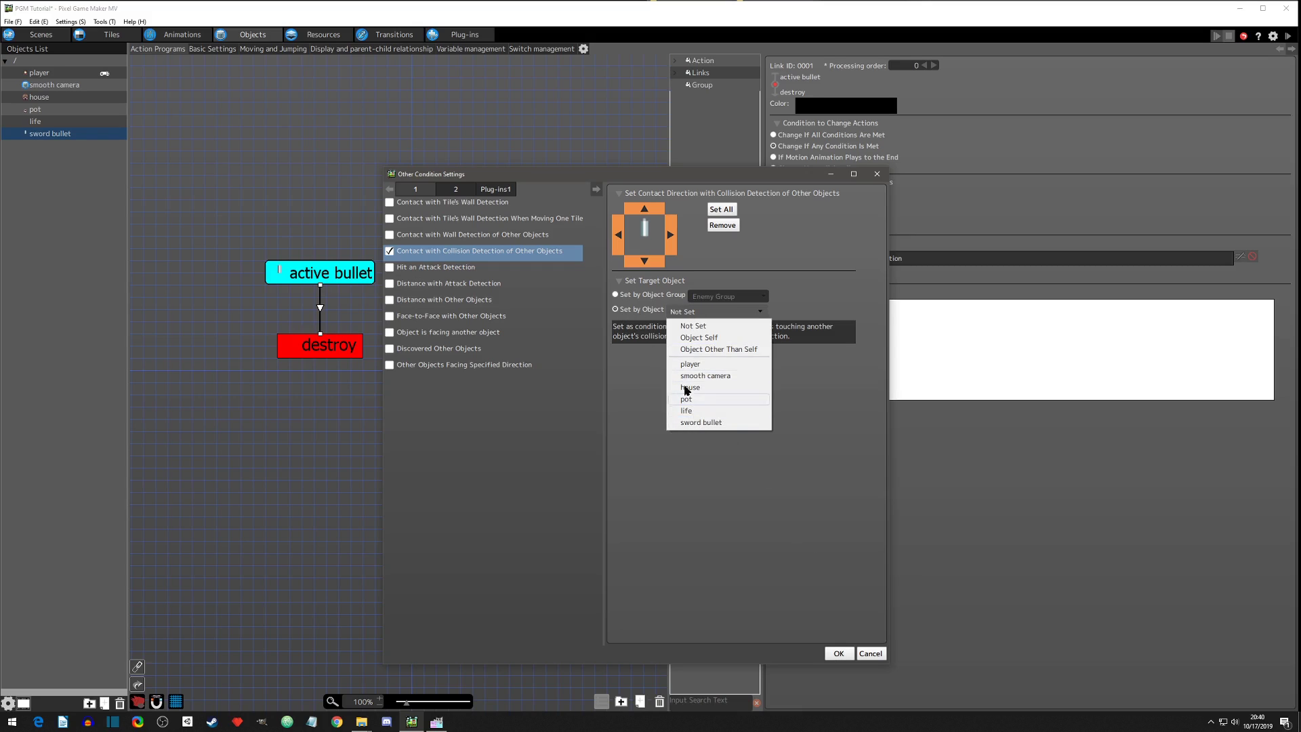
left_click(616, 295)
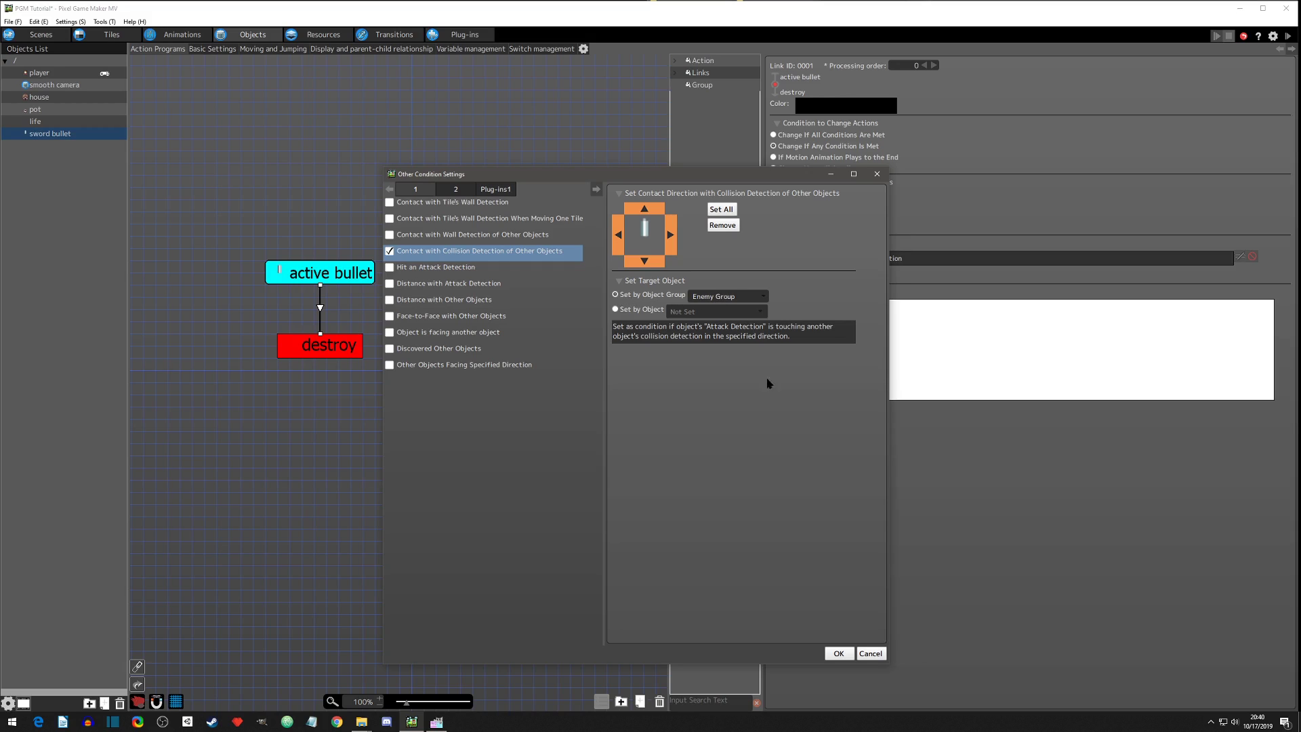
left_click(839, 654)
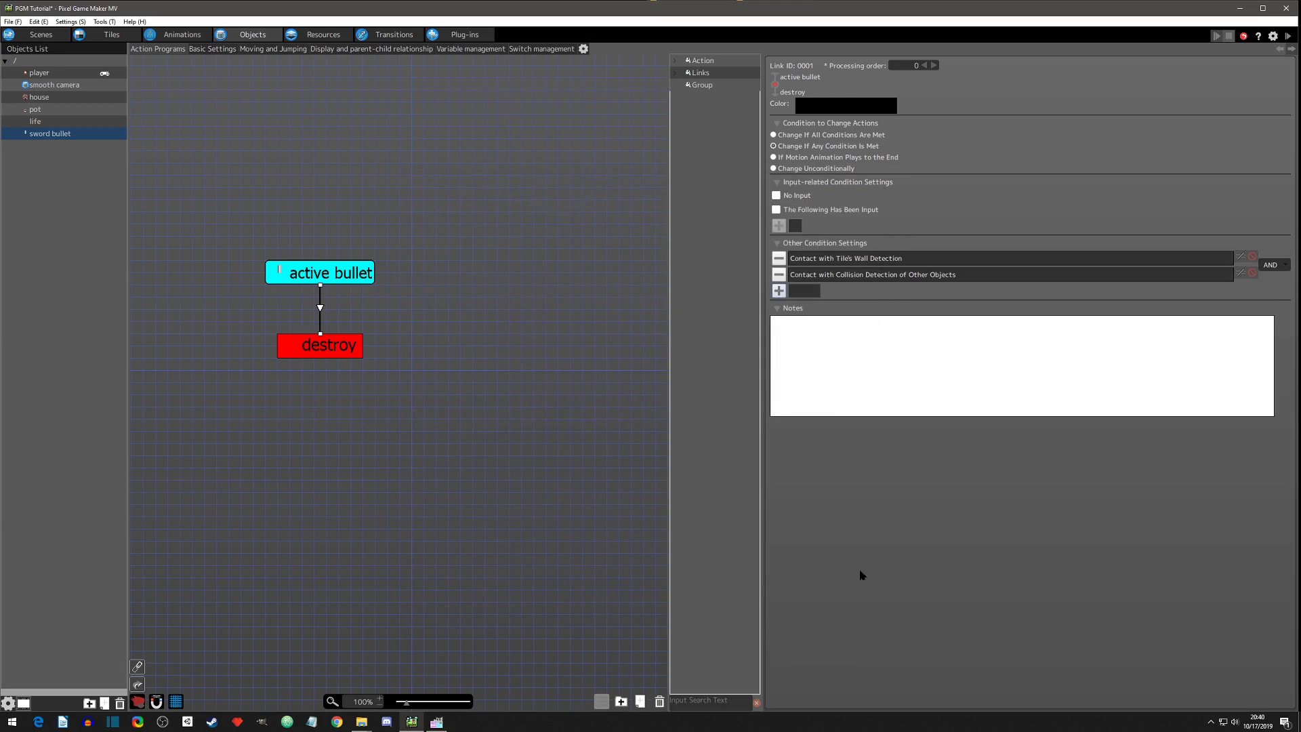
left_click(1275, 266)
left_click(1275, 290)
Step: Add an After Certain Time Passes condition to the link and join it to the other conditions with OR
left_click(779, 292)
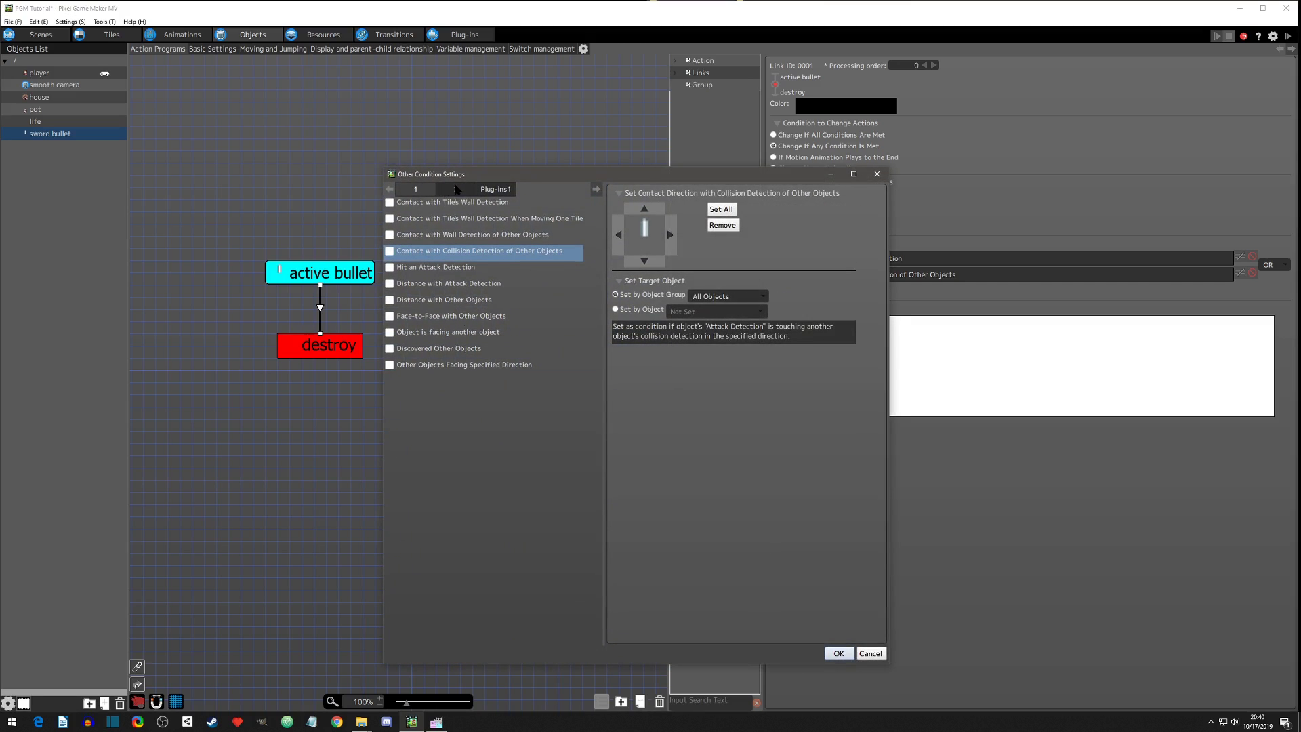
left_click(456, 190)
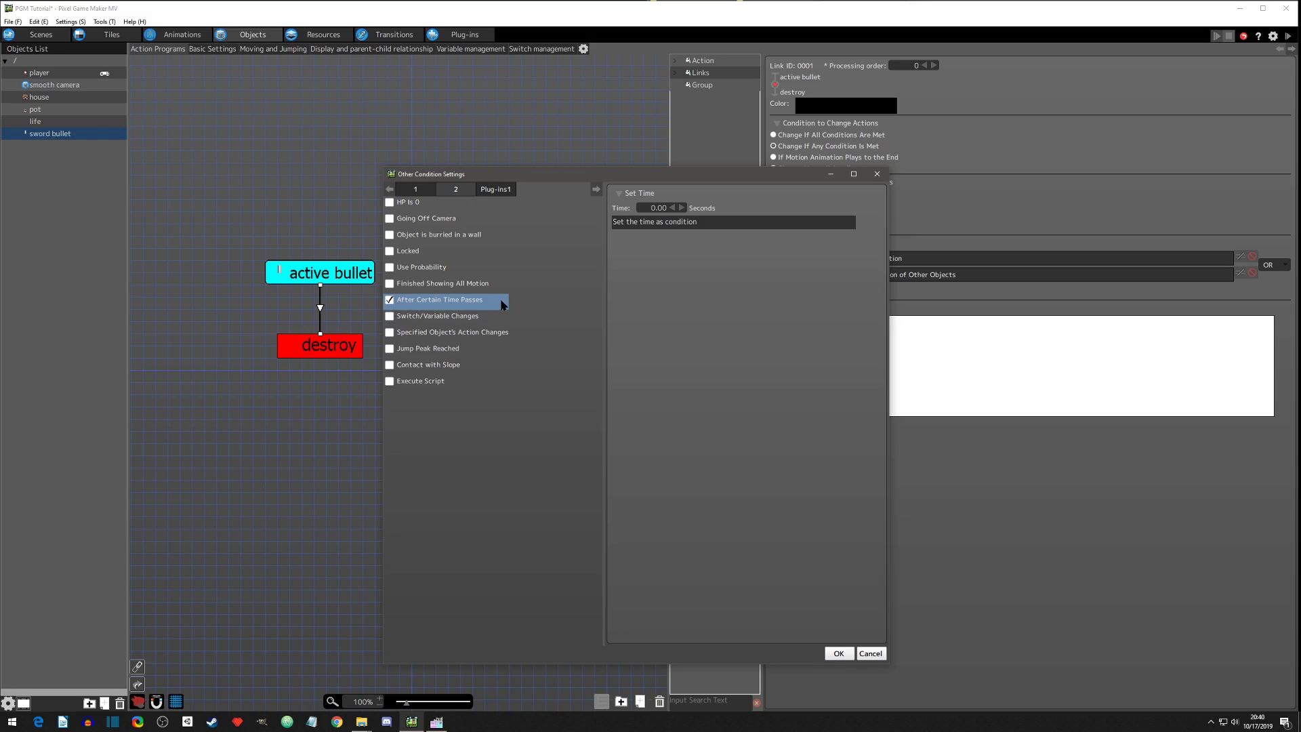
left_click(659, 208)
key("BackSpace")
left_click(838, 653)
left_click(1275, 283)
left_click(1276, 301)
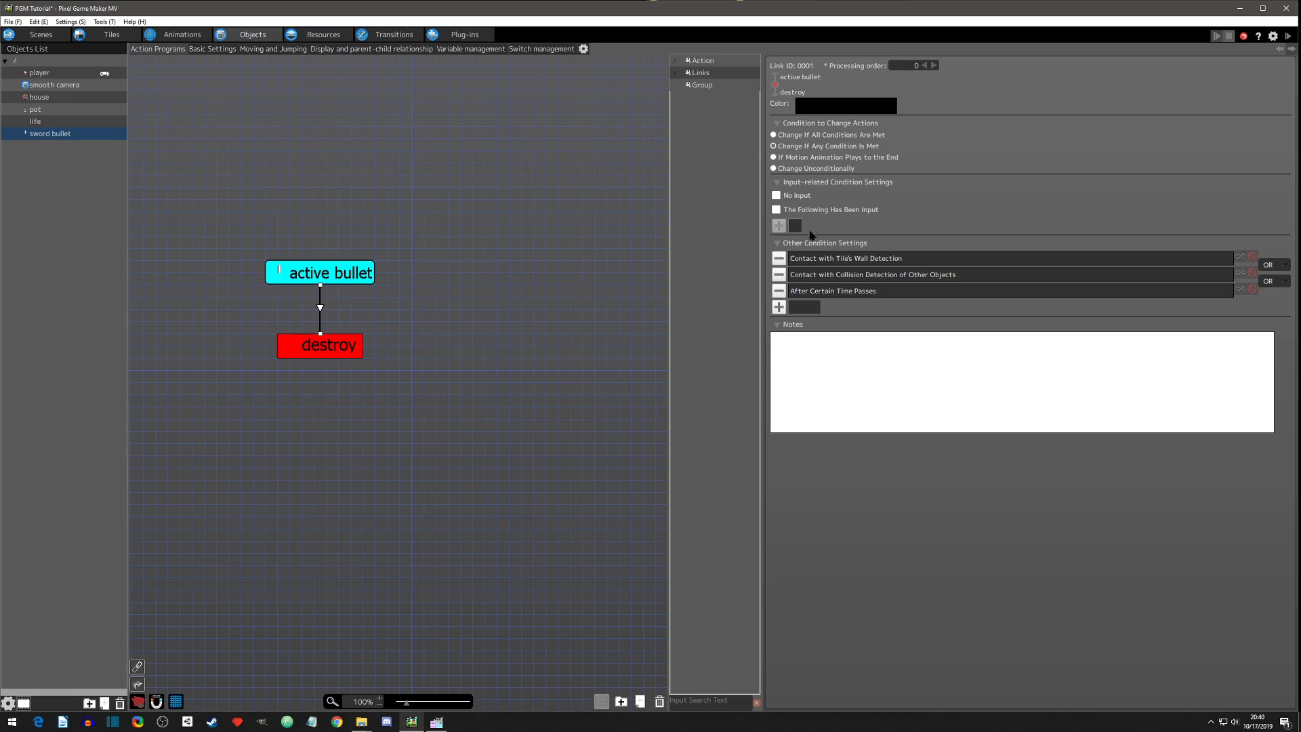
Step: Open the player's action program and move the idle action up and to the left
left_click(329, 348)
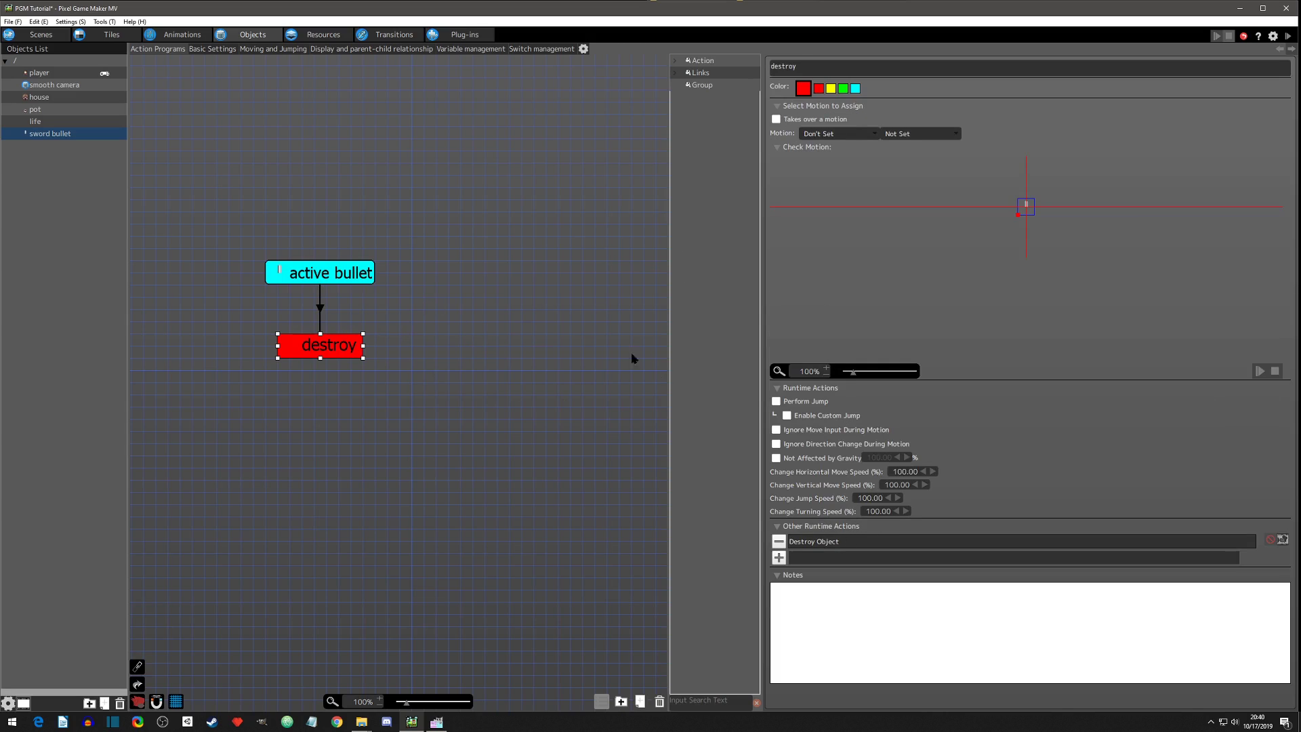
left_click(45, 135)
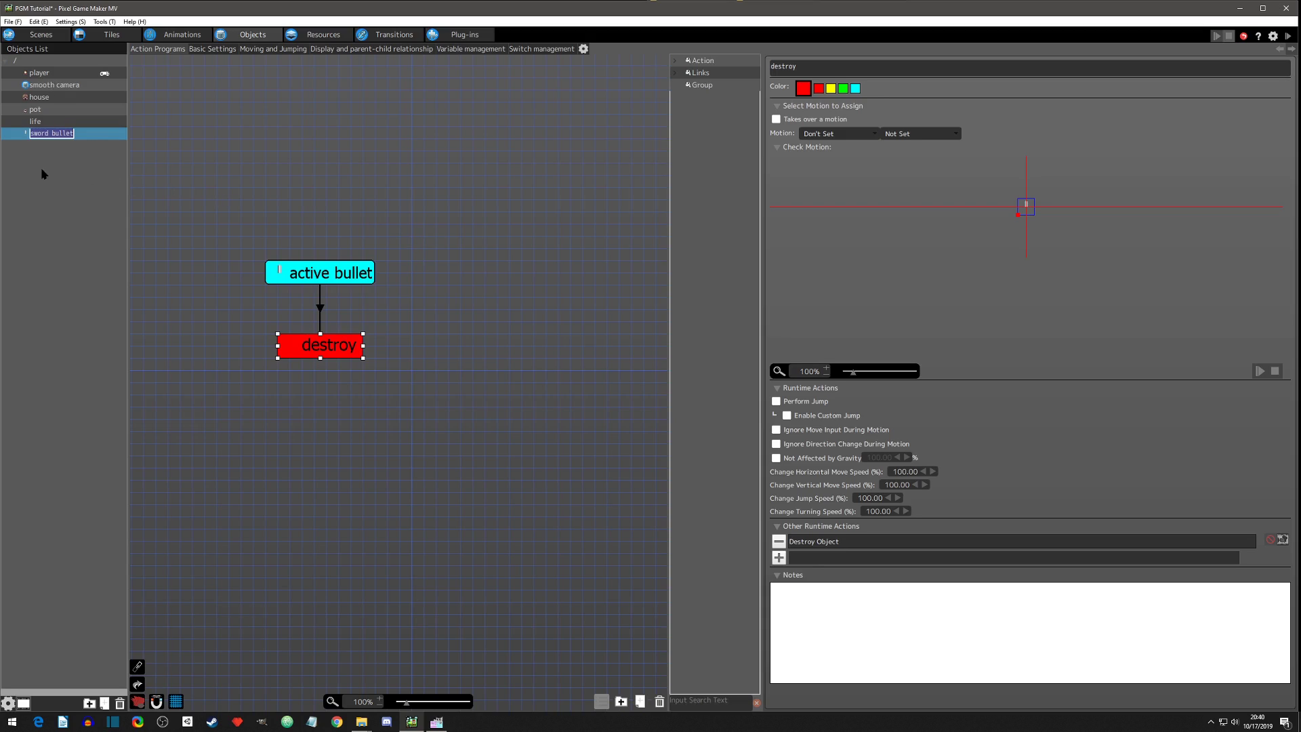
left_click(41, 168)
left_click(40, 74)
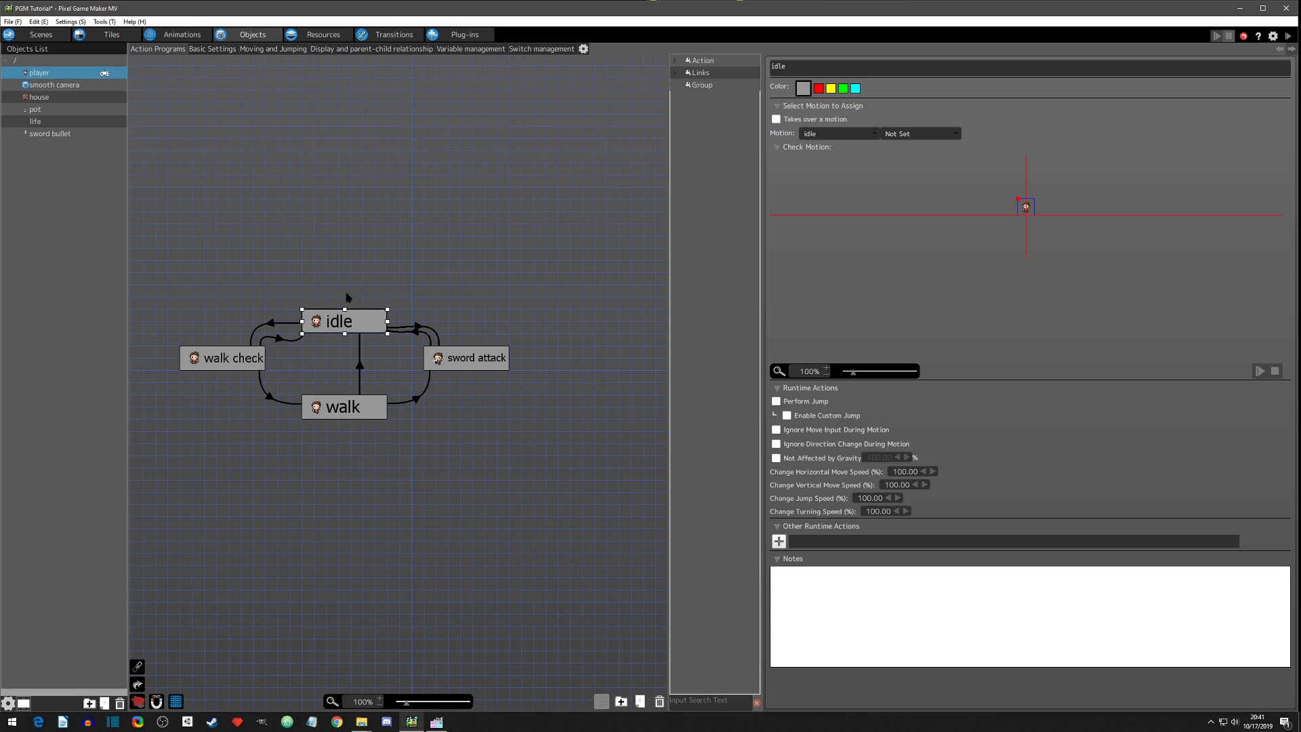
left_click_drag(330, 332, 277, 313)
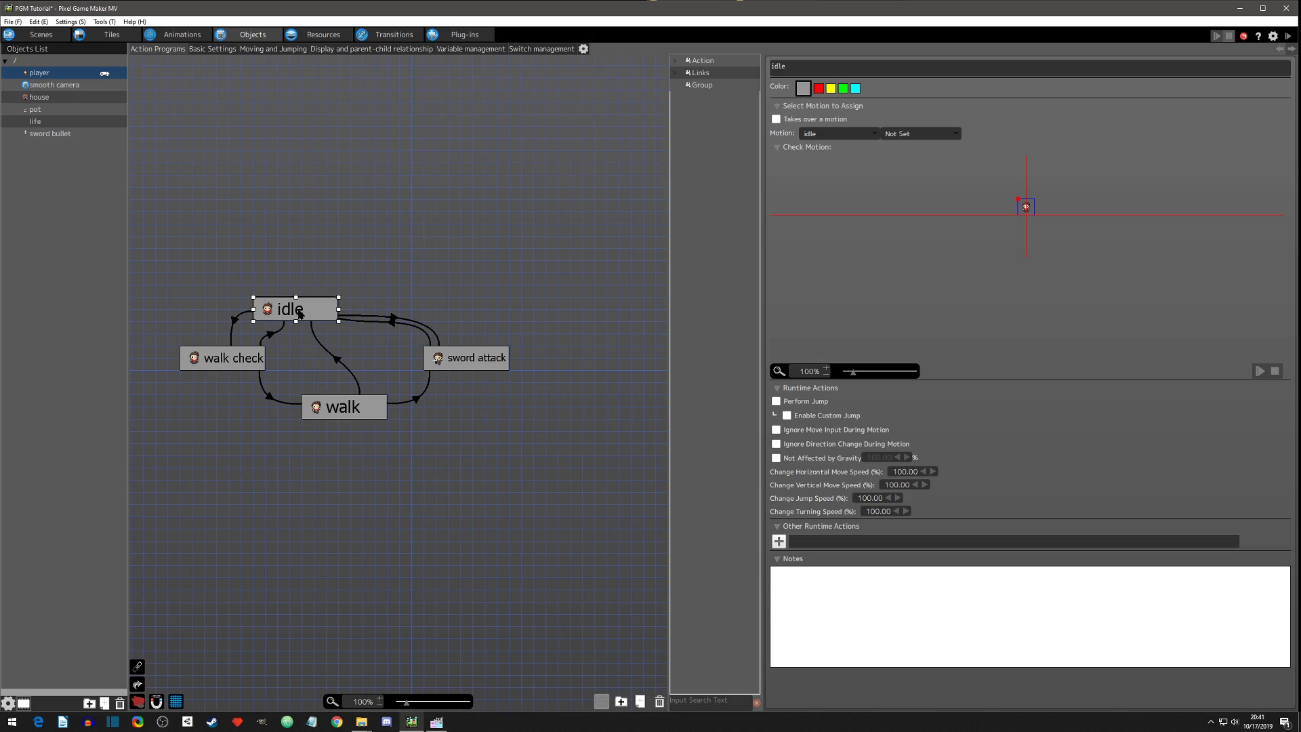
Step: Assign keyboard key A to the B control in the control keys management and accept the settings
left_click(70, 21)
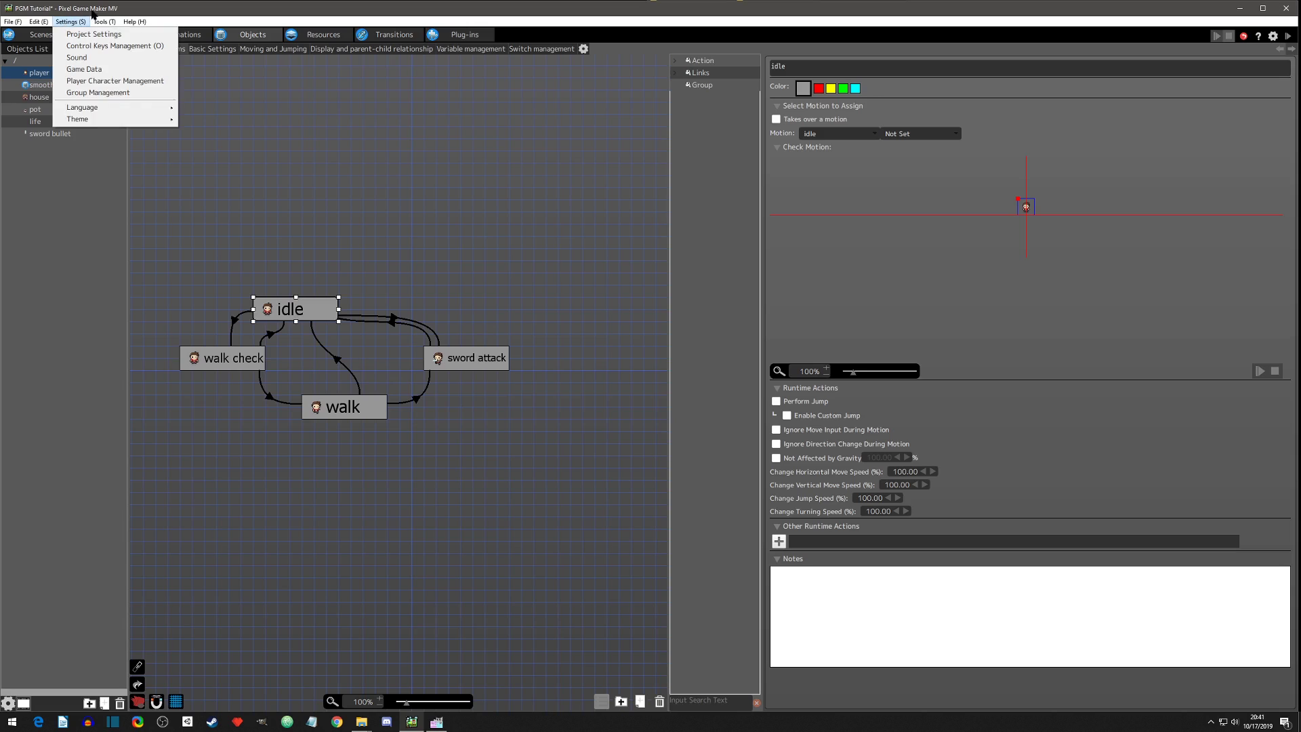
left_click(77, 46)
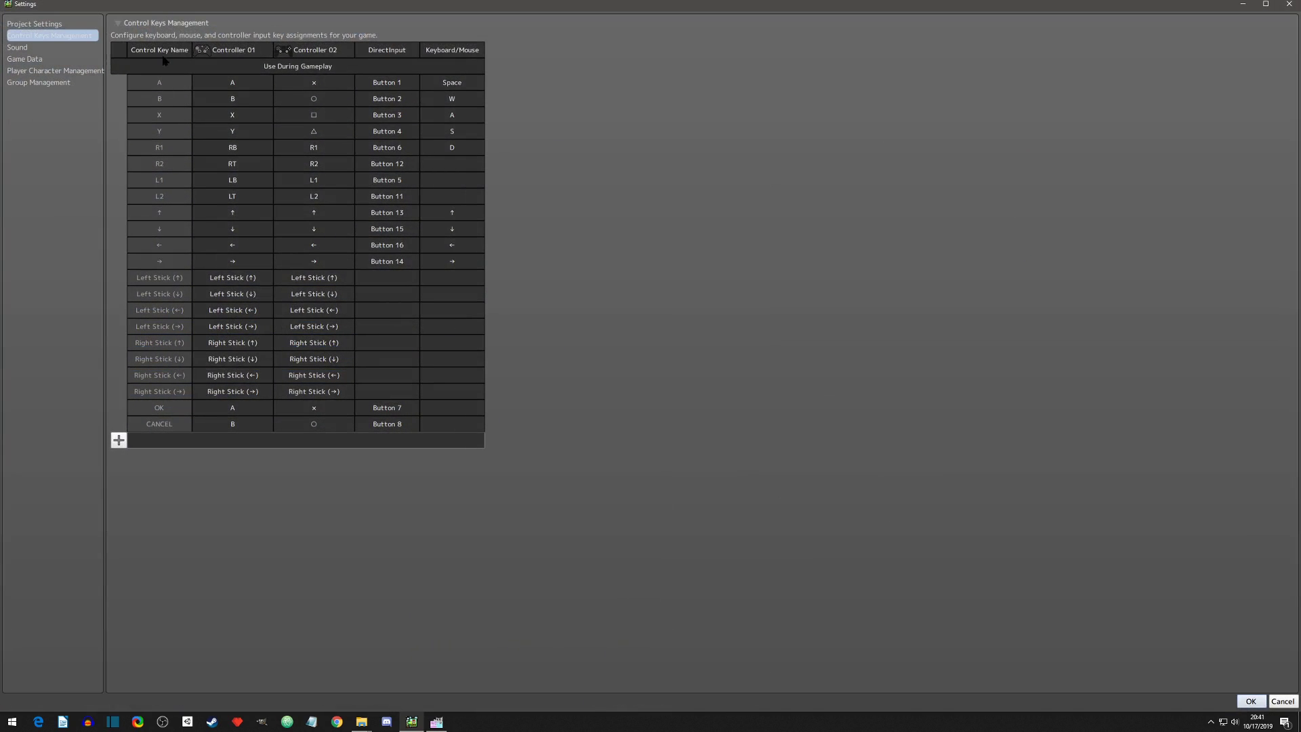
double_click(452, 99)
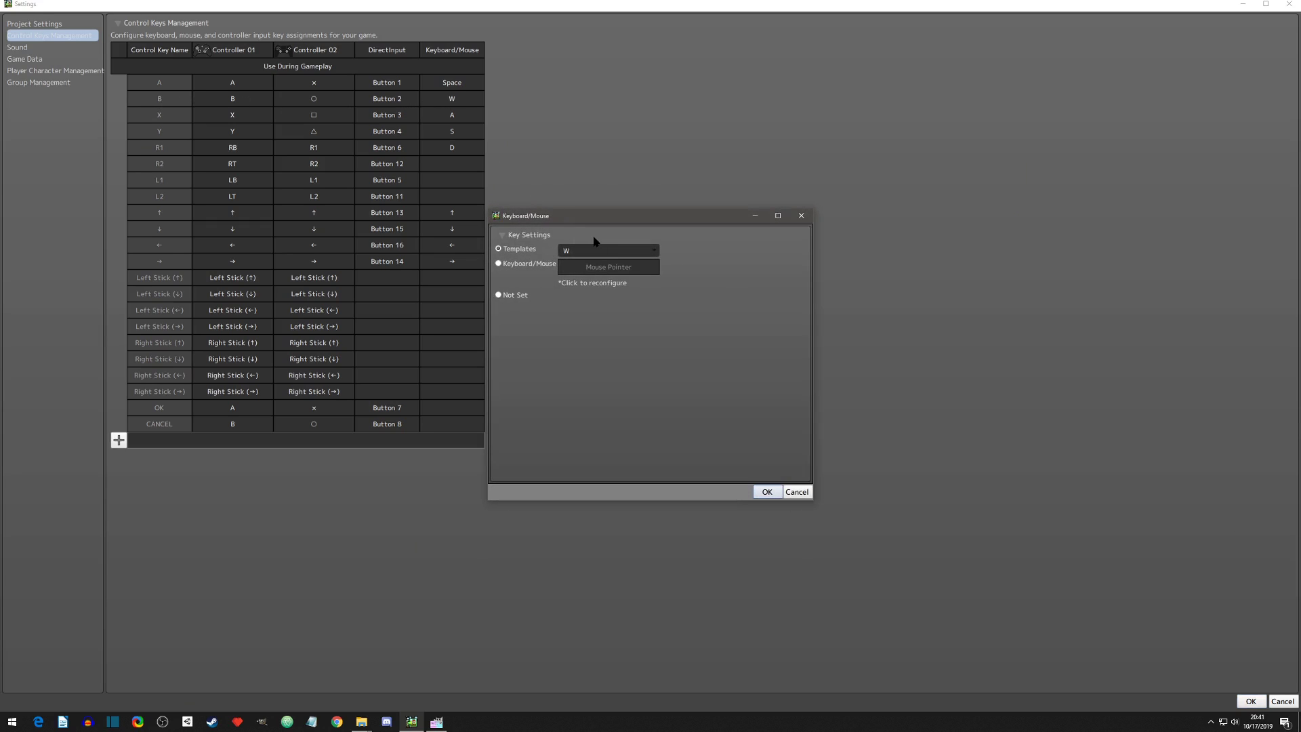
left_click(602, 267)
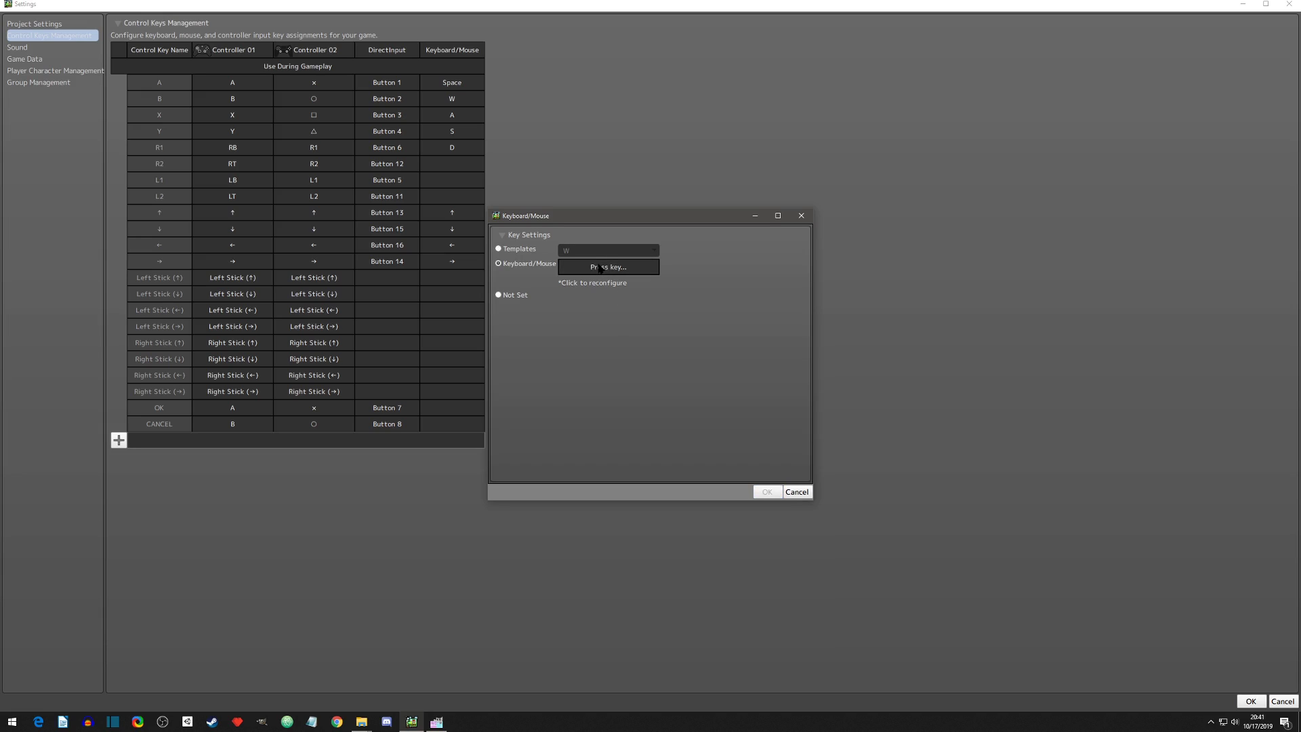
key("a")
left_click(777, 496)
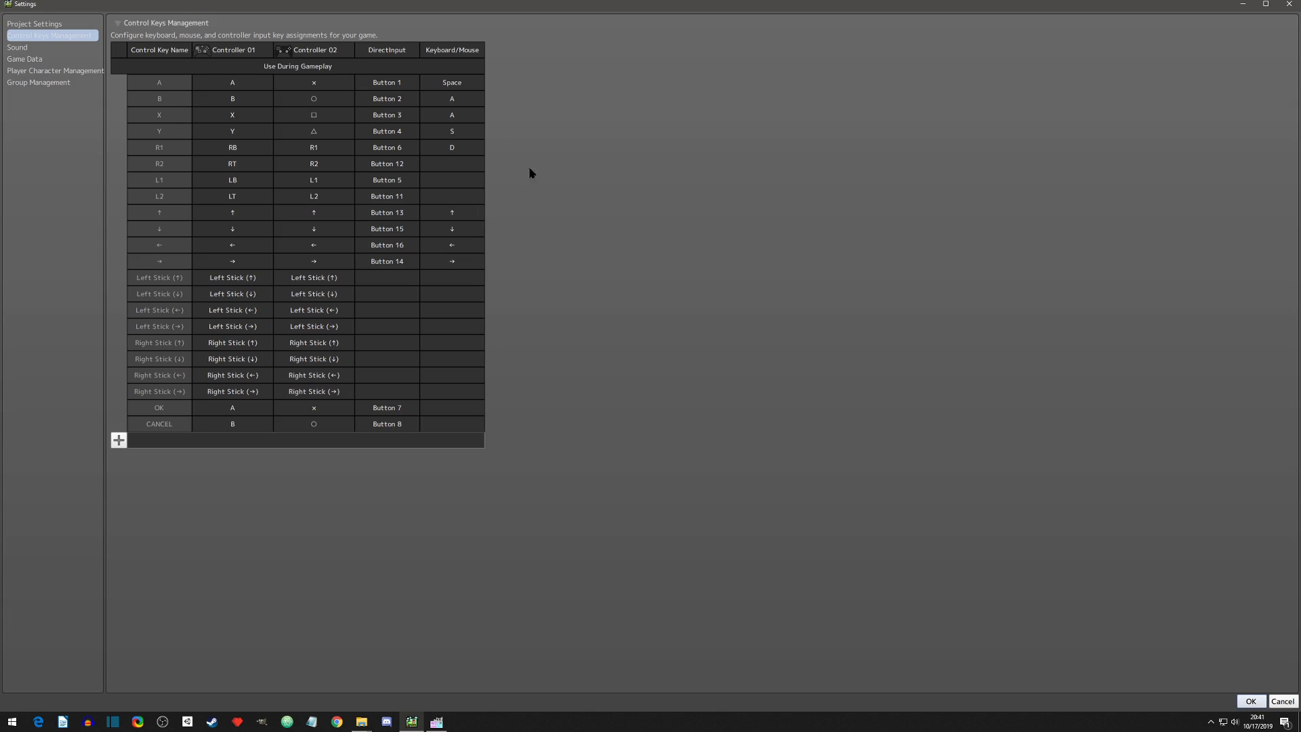
left_click(1251, 701)
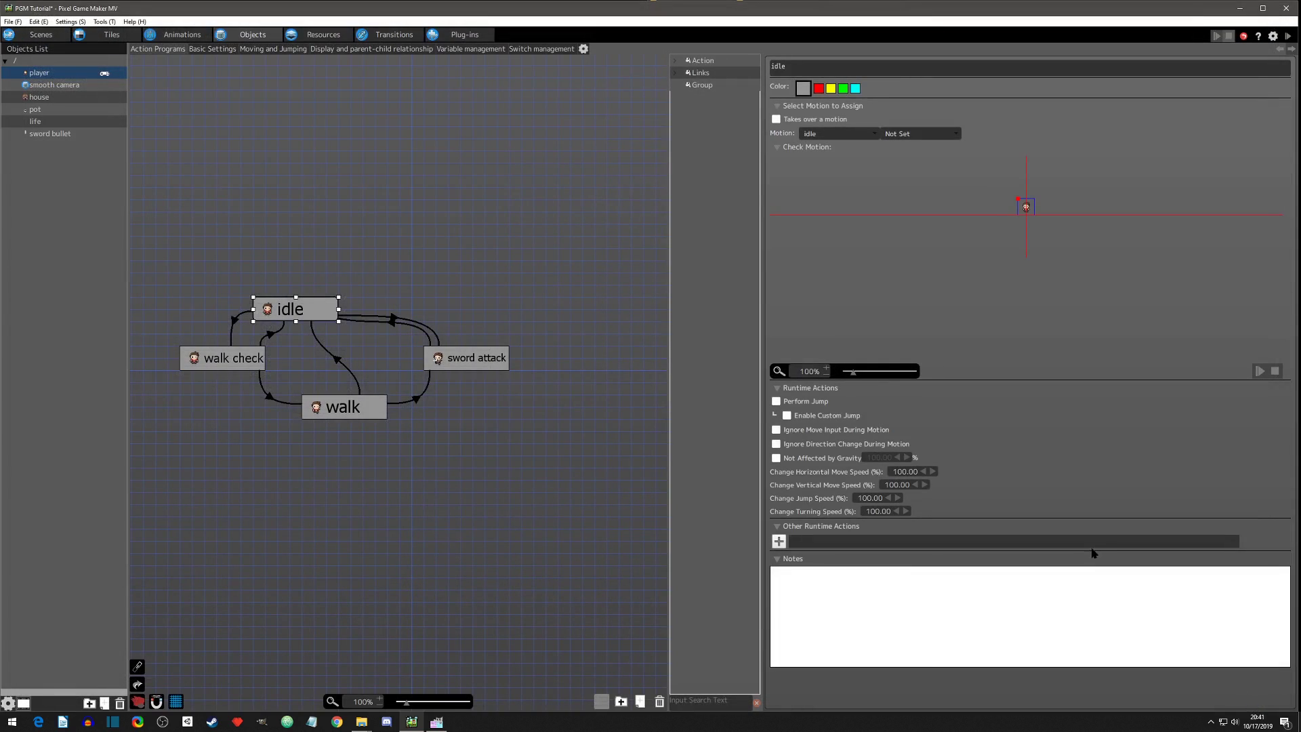
Step: Reopen the control keys management and change the X control's keyboard assignment to Not Set
left_click(71, 22)
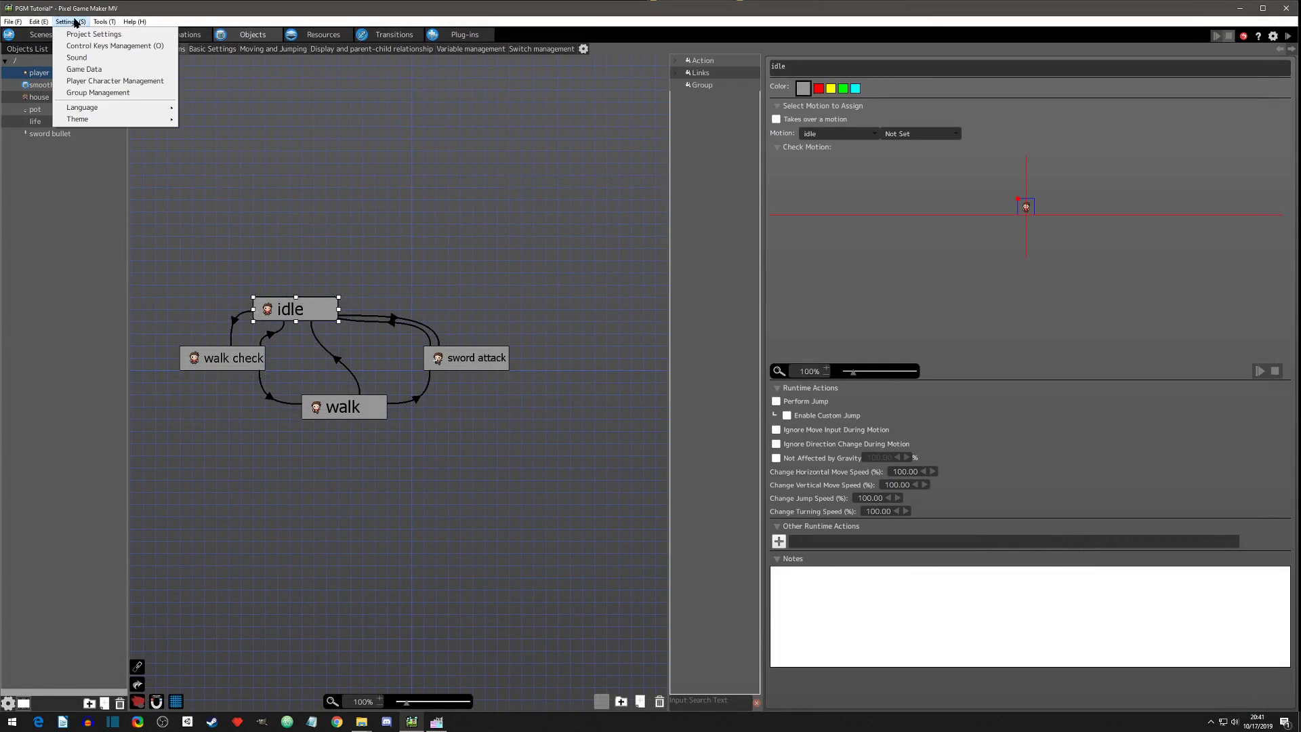
left_click(76, 48)
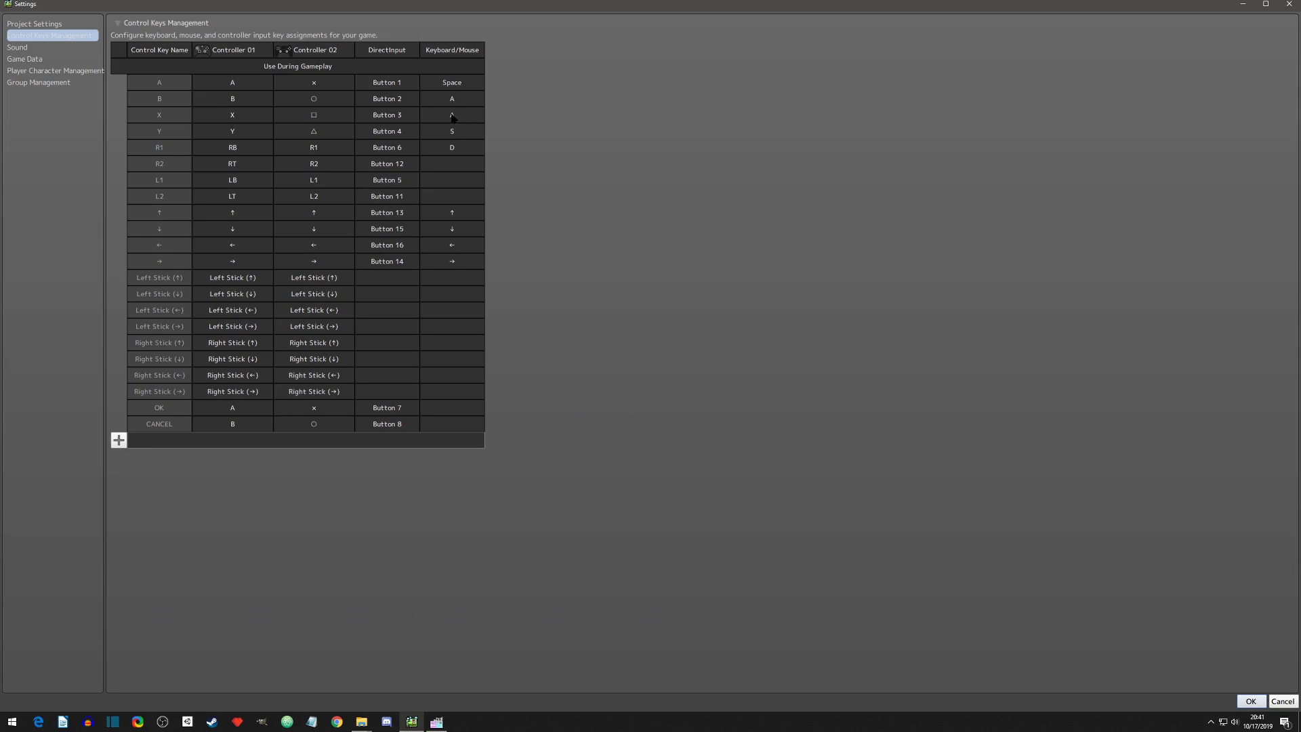
double_click(453, 116)
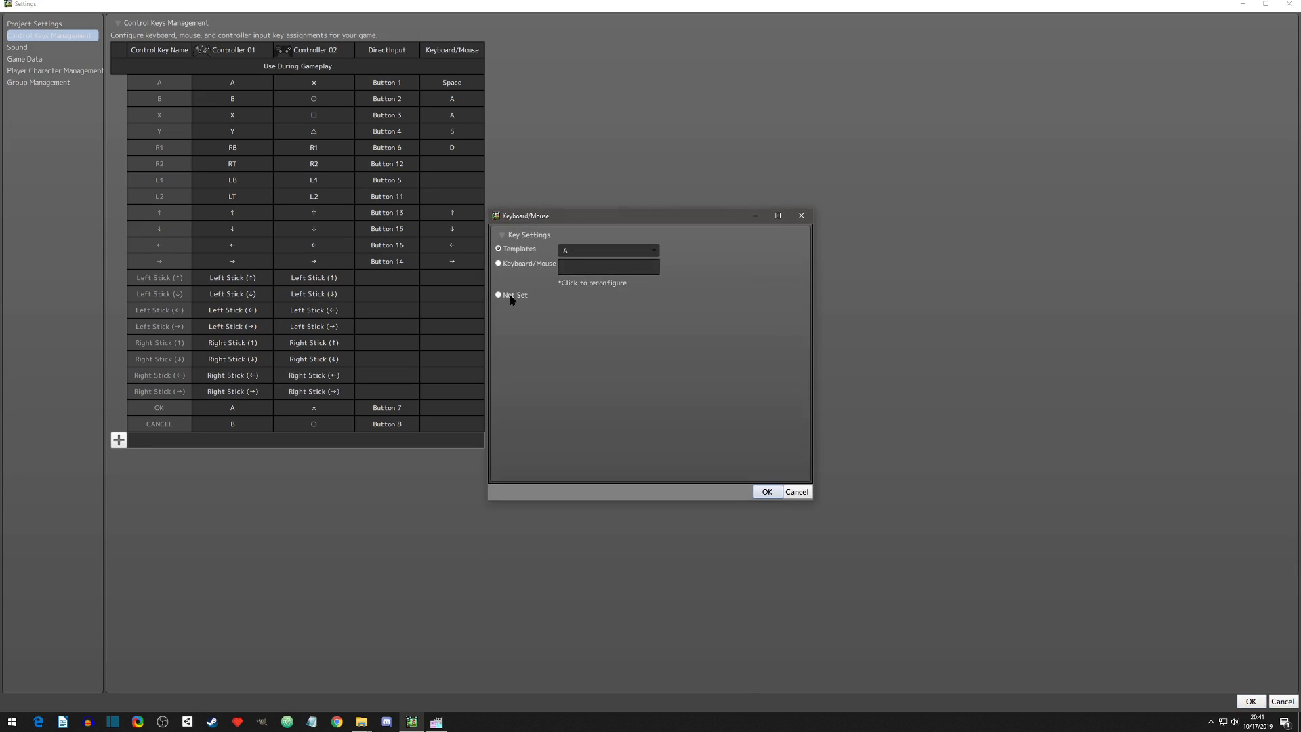
left_click(767, 492)
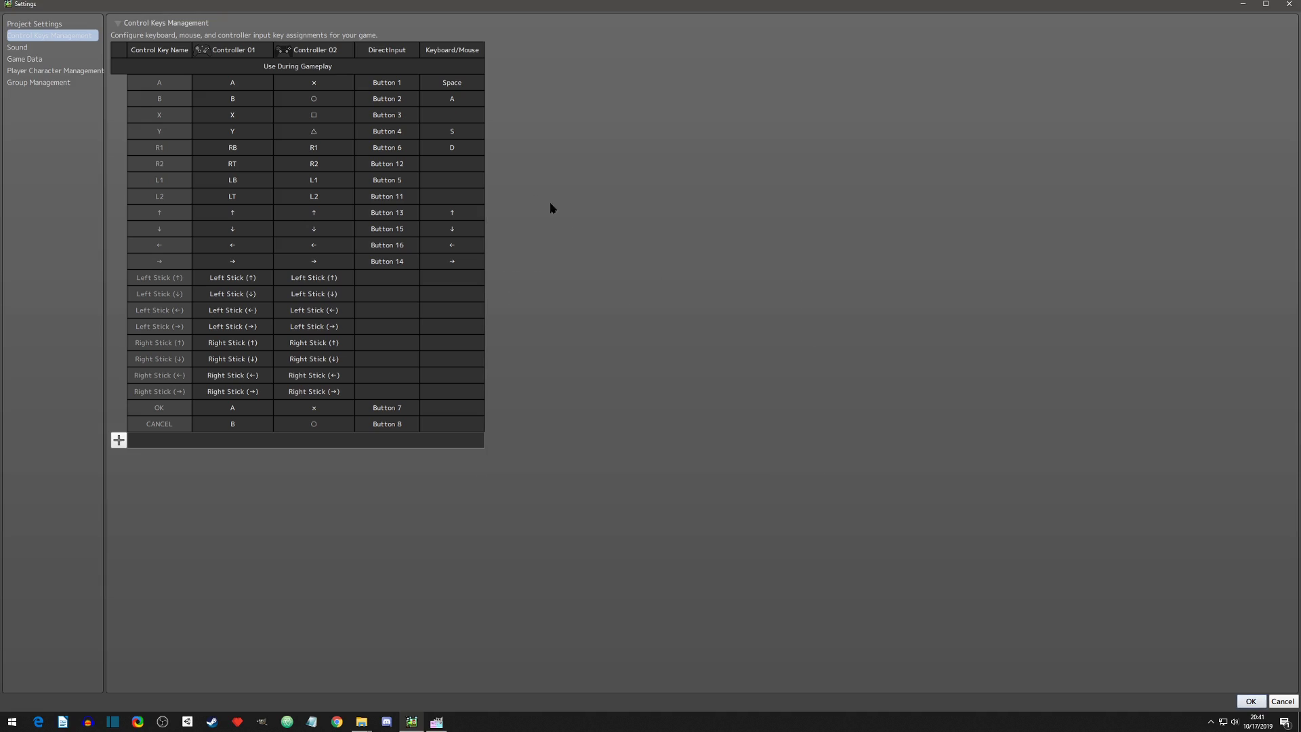
Step: Accept the control key settings and deselect the idle action in the player's action program
left_click(1251, 701)
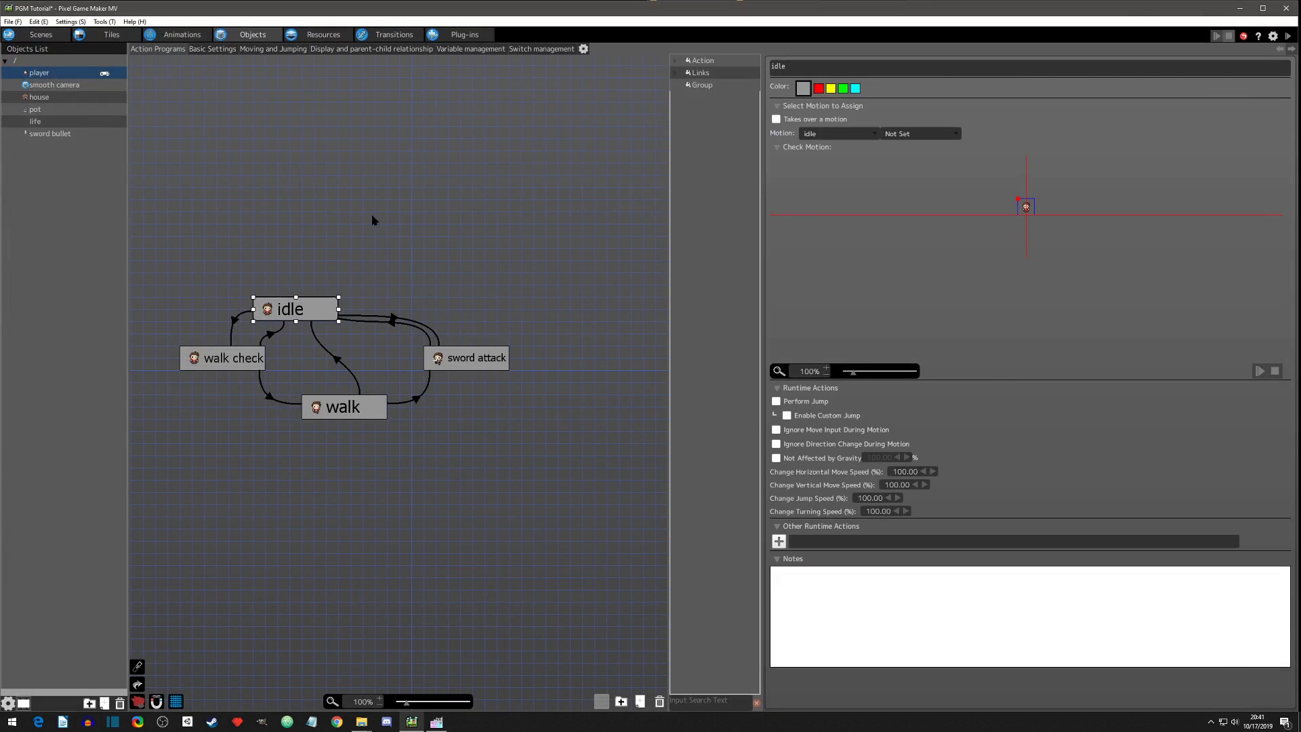
left_click(321, 285)
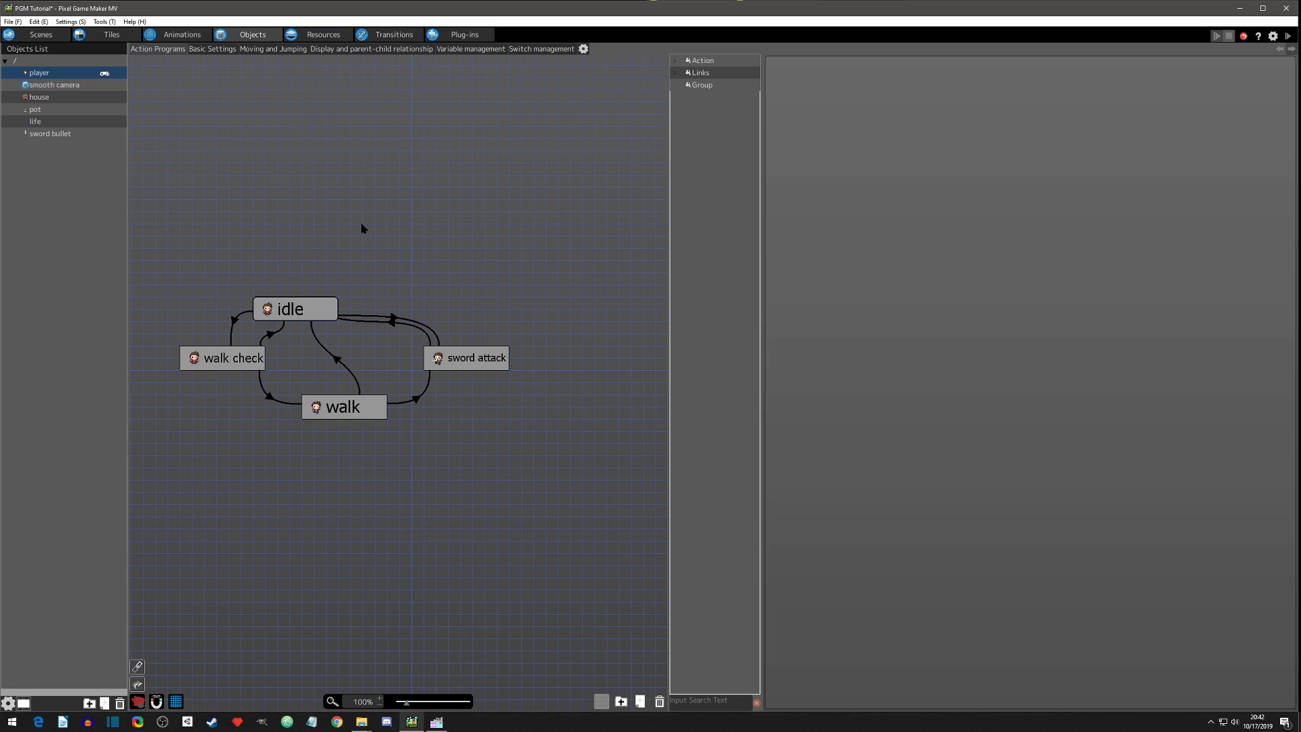
Step: Duplicate the player's sword attack action and place the copy above the idle action
left_click(459, 365)
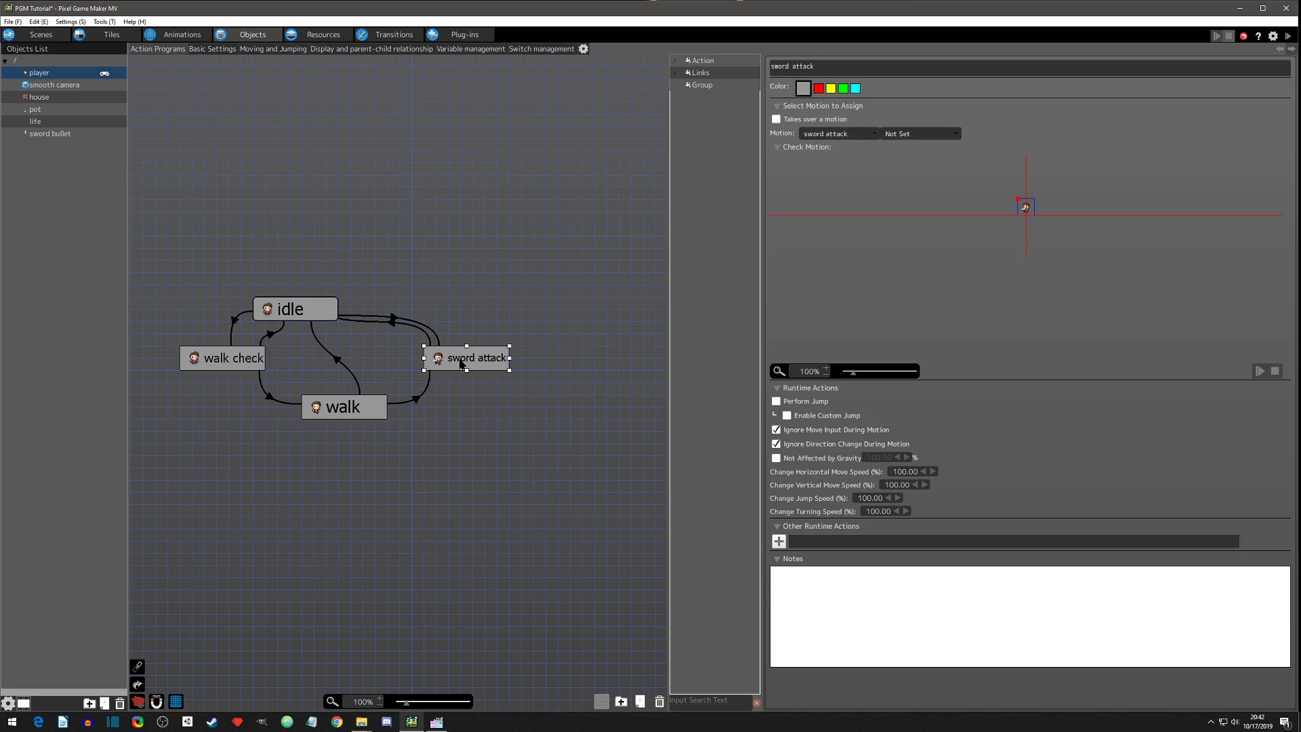
left_click(349, 225)
right_click(349, 224)
left_click(388, 252)
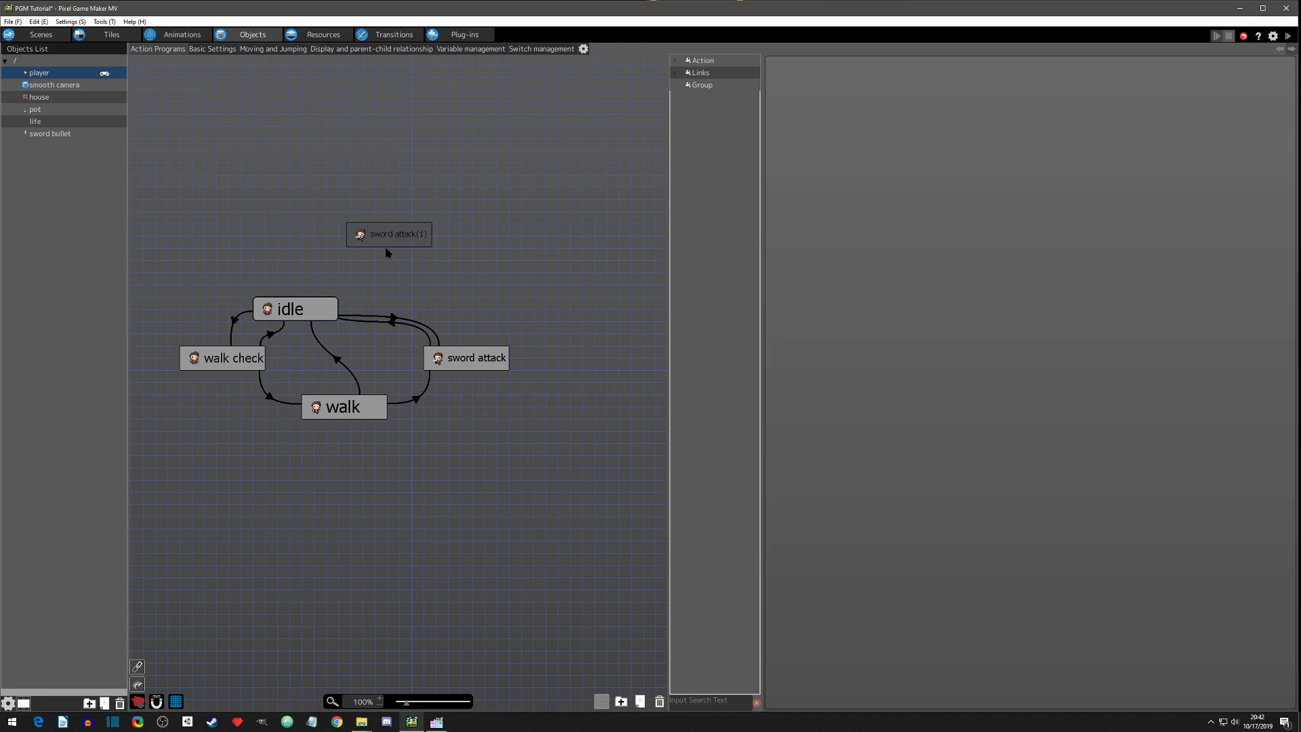
left_click_drag(381, 242, 348, 217)
Step: Rename the copied action to sword bullet attack and widen its box to fit the name
left_click(842, 69)
key("shift+Left")
key("shift+Left")
key("shift+Left")
key("shift+Left")
key("shift+Left")
key("shift+Left")
key("shift+Left")
key("shift+Left")
key("shift+Left")
type("b")
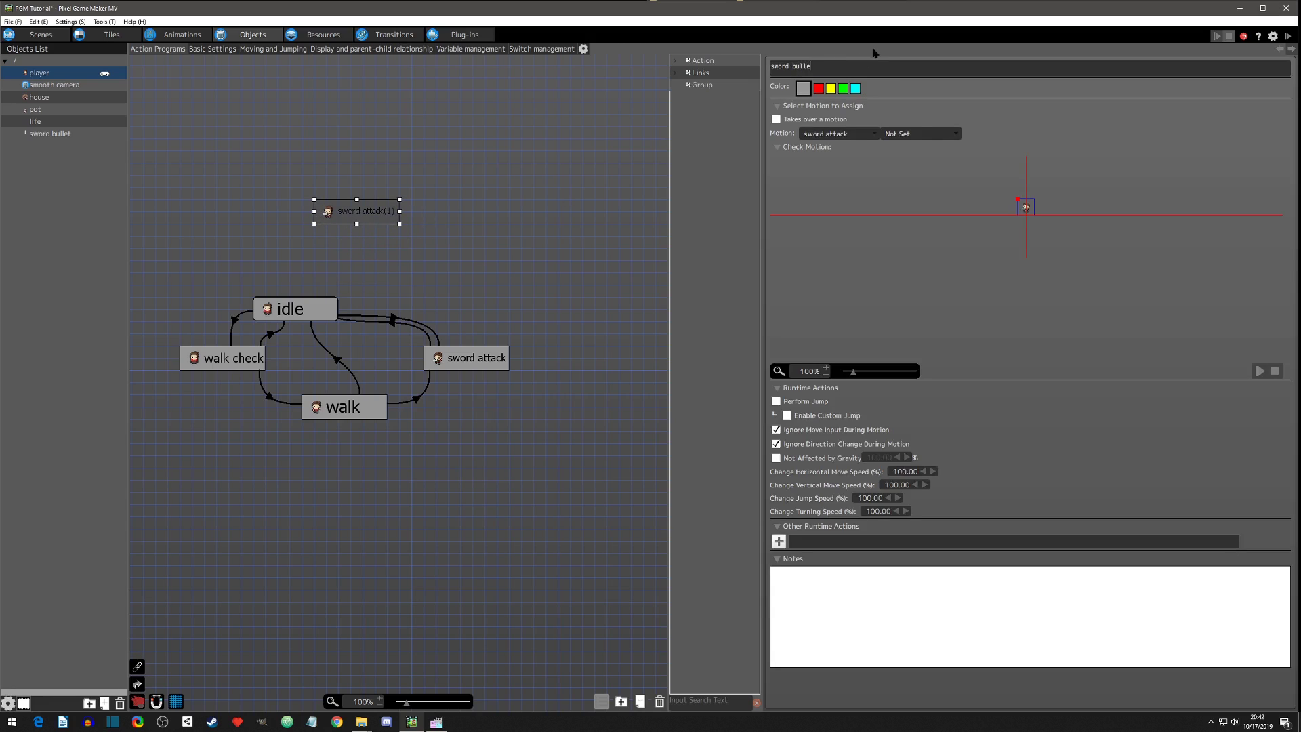
key("Return")
left_click_drag(400, 213, 431, 219)
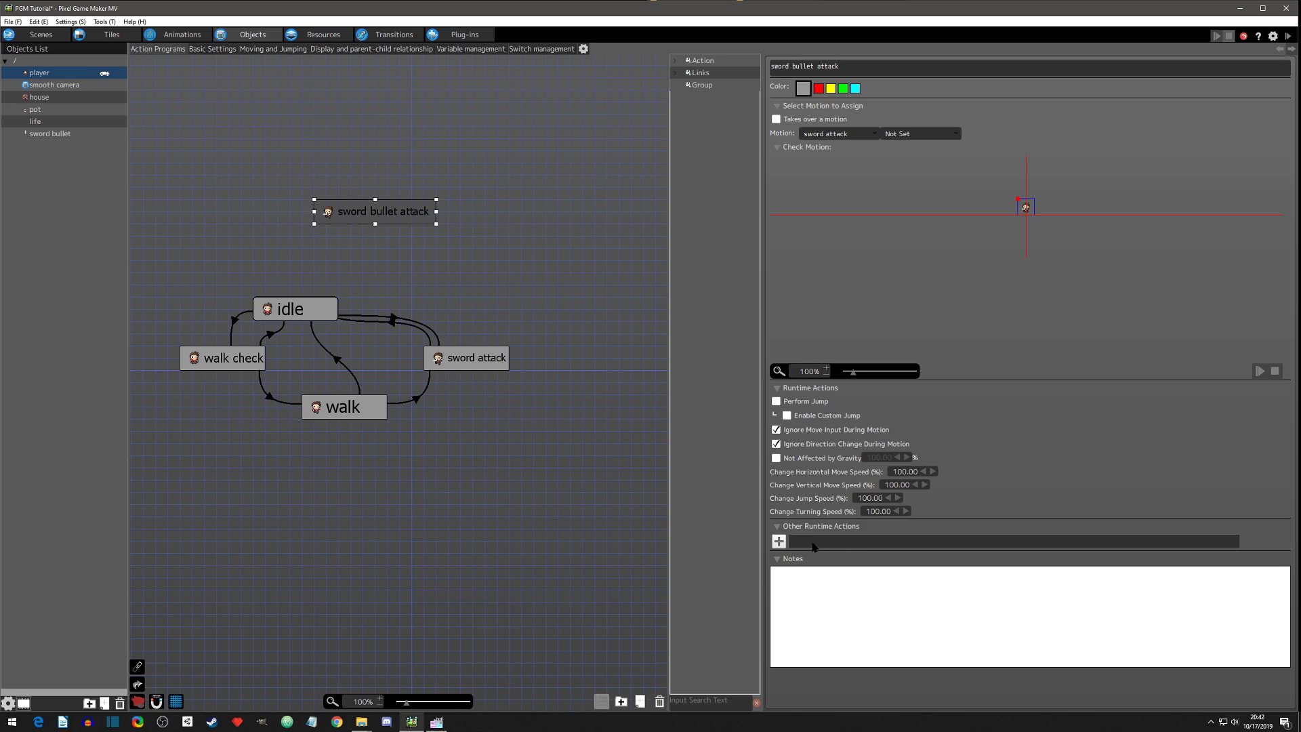
left_click(779, 541)
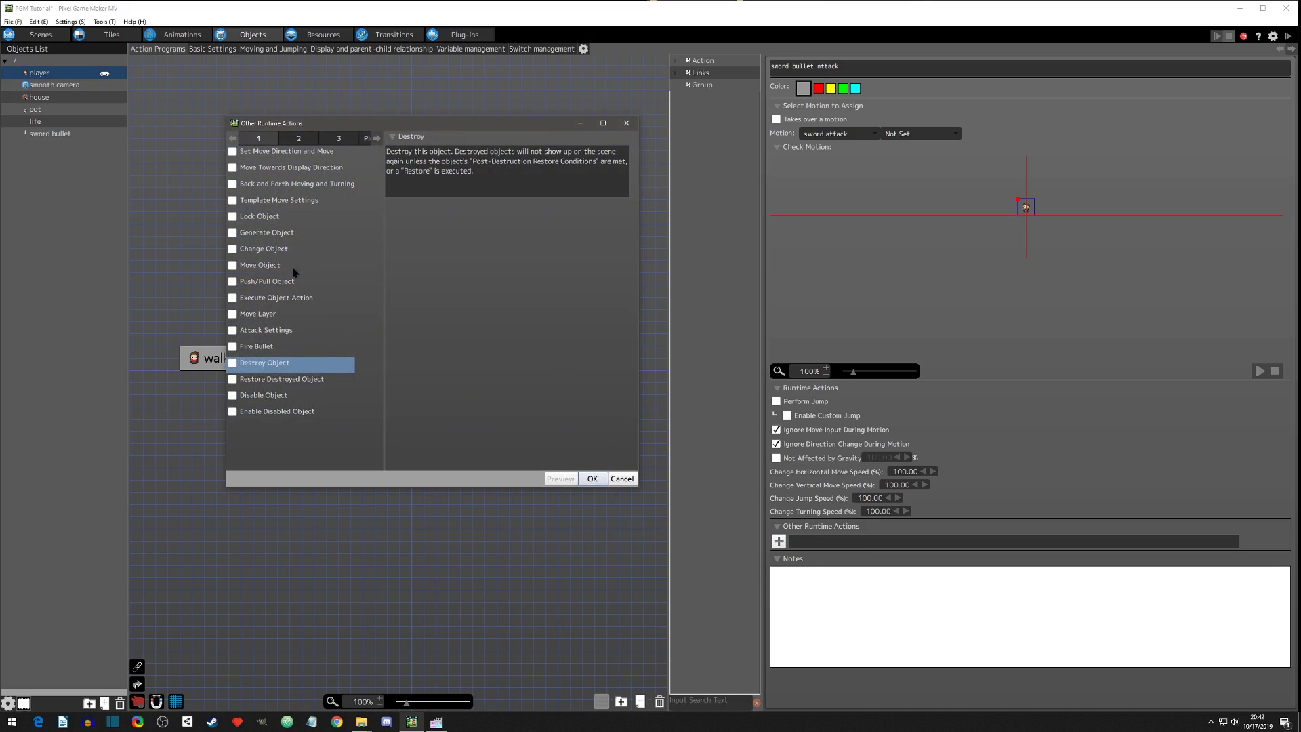
left_click(258, 347)
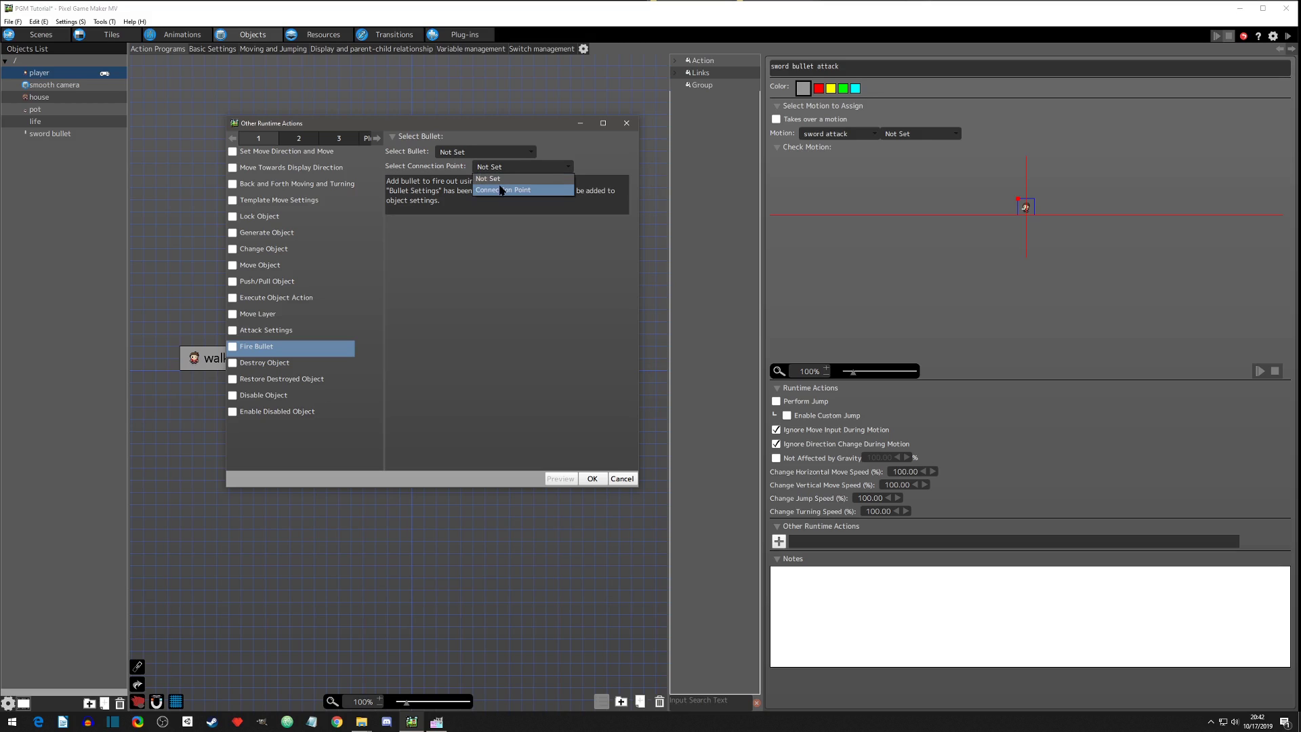
left_click(621, 478)
Step: Move the sword bullet attack action closer to the idle action and deselect it
left_click_drag(375, 221, 363, 233)
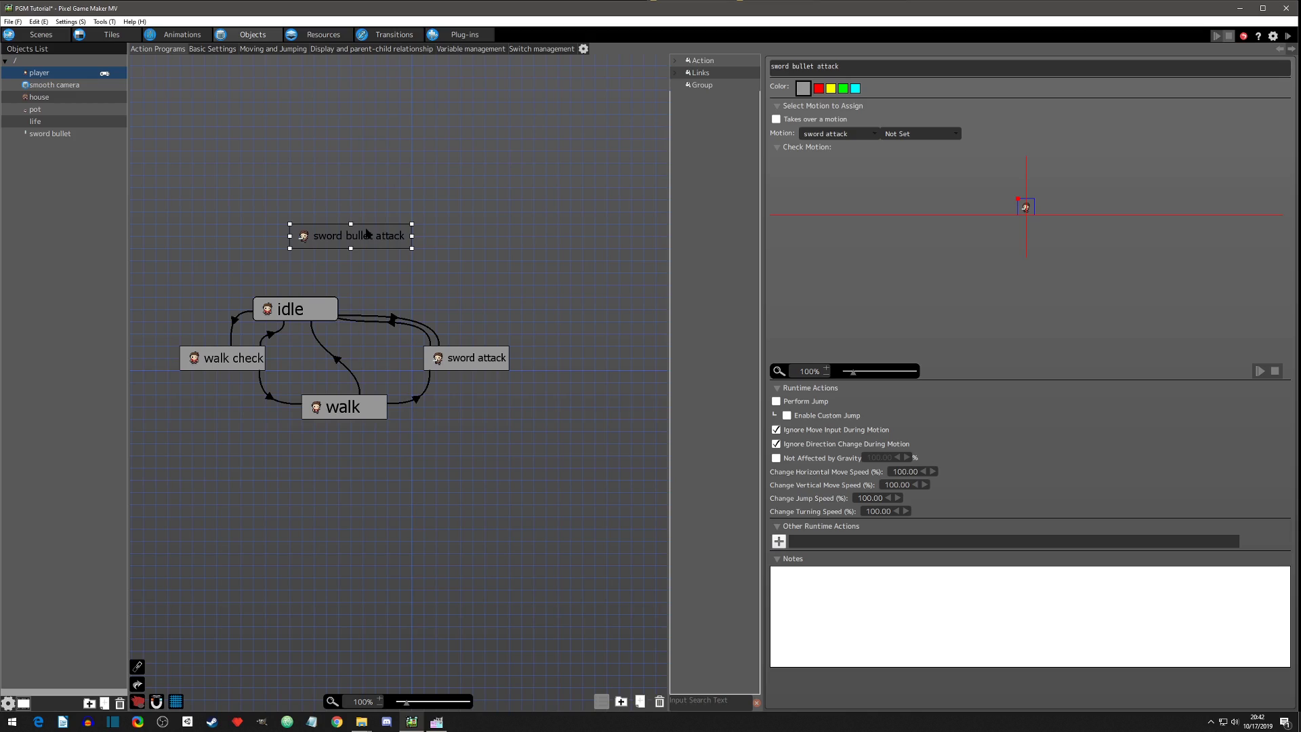
left_click(433, 217)
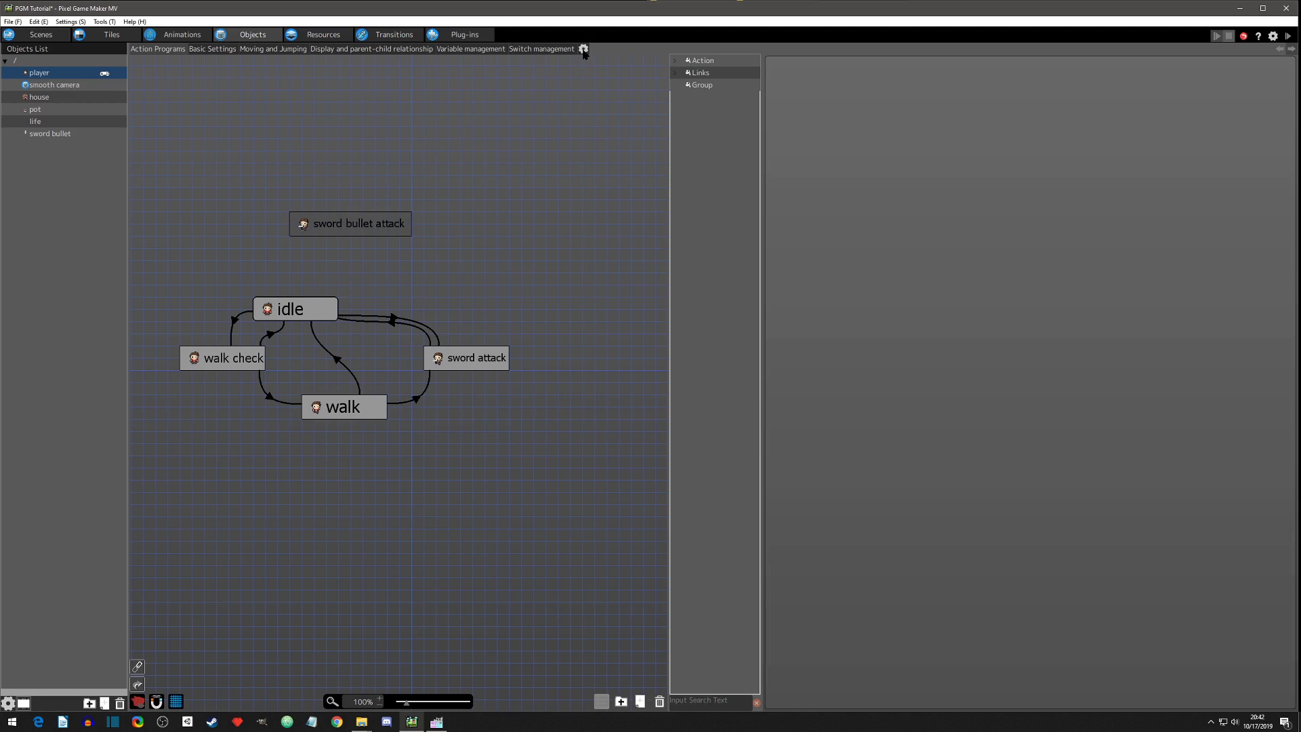
Step: Add Bullet Shot Settings to the player object and open its bullet settings
left_click(584, 51)
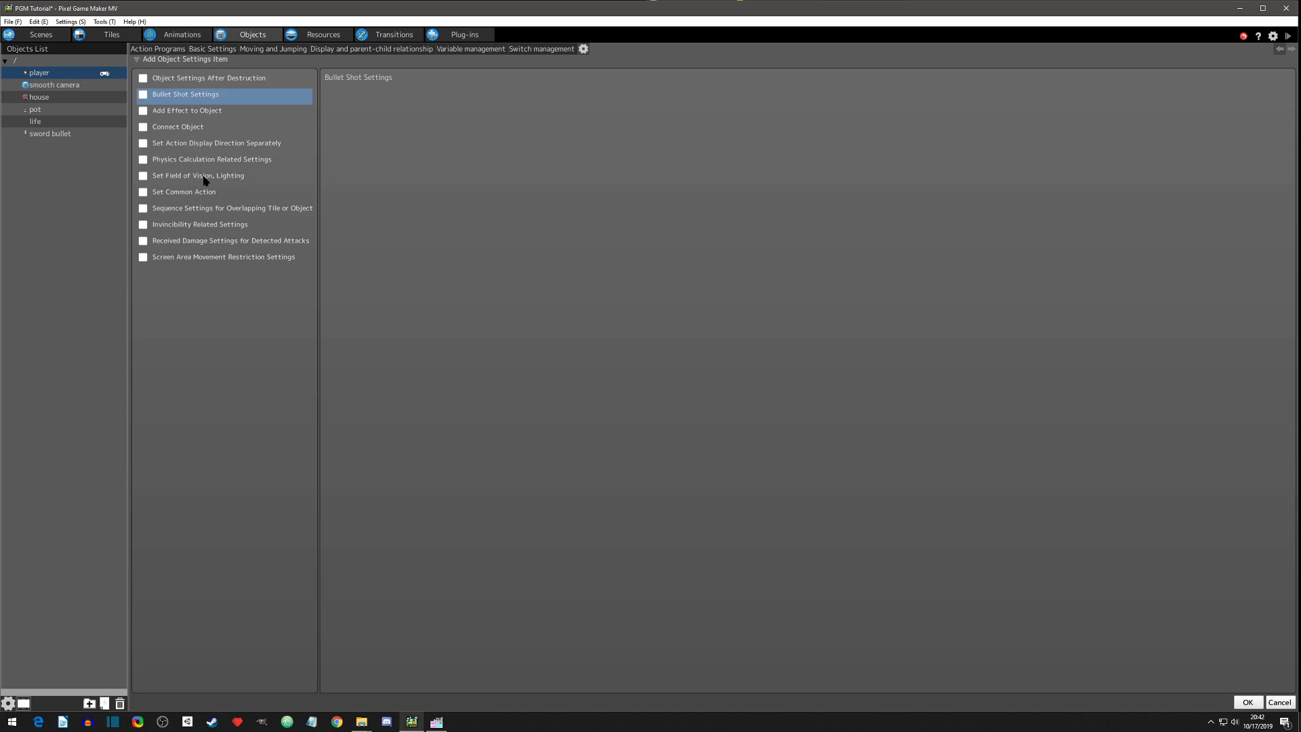
left_click(143, 94)
left_click(1245, 701)
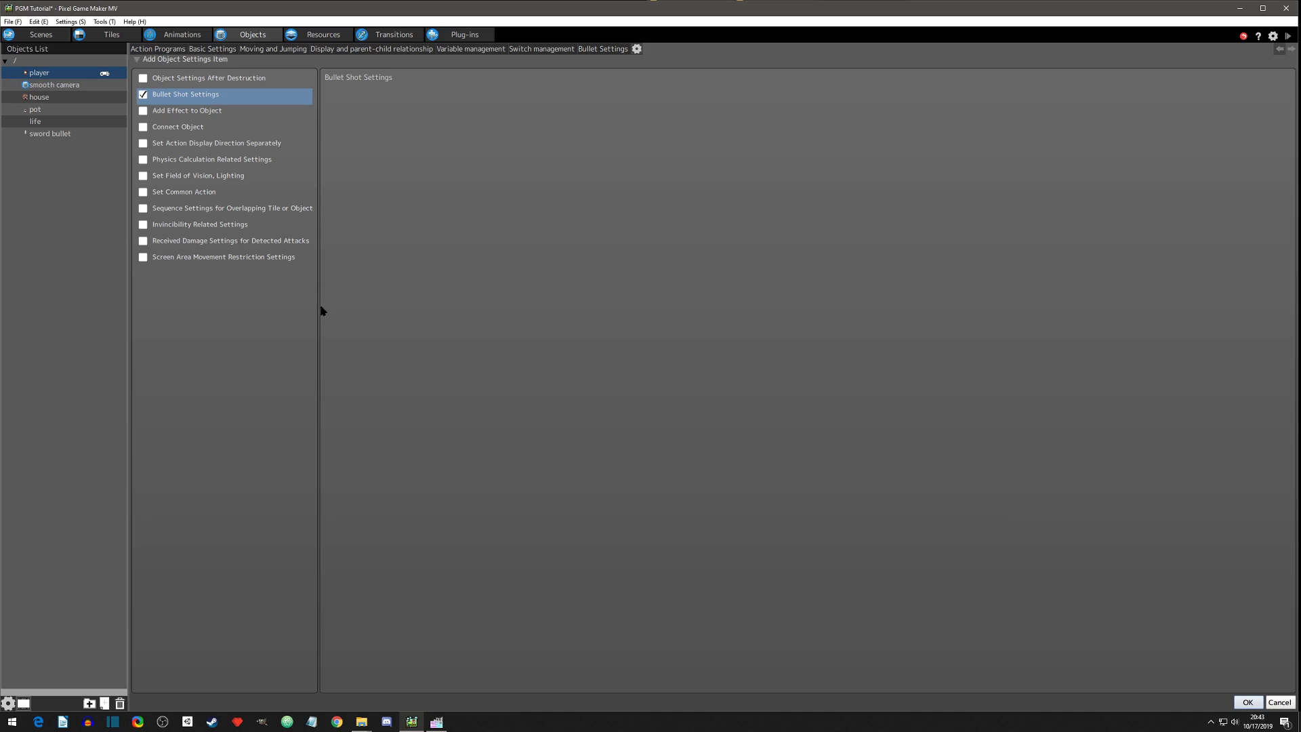
left_click(601, 50)
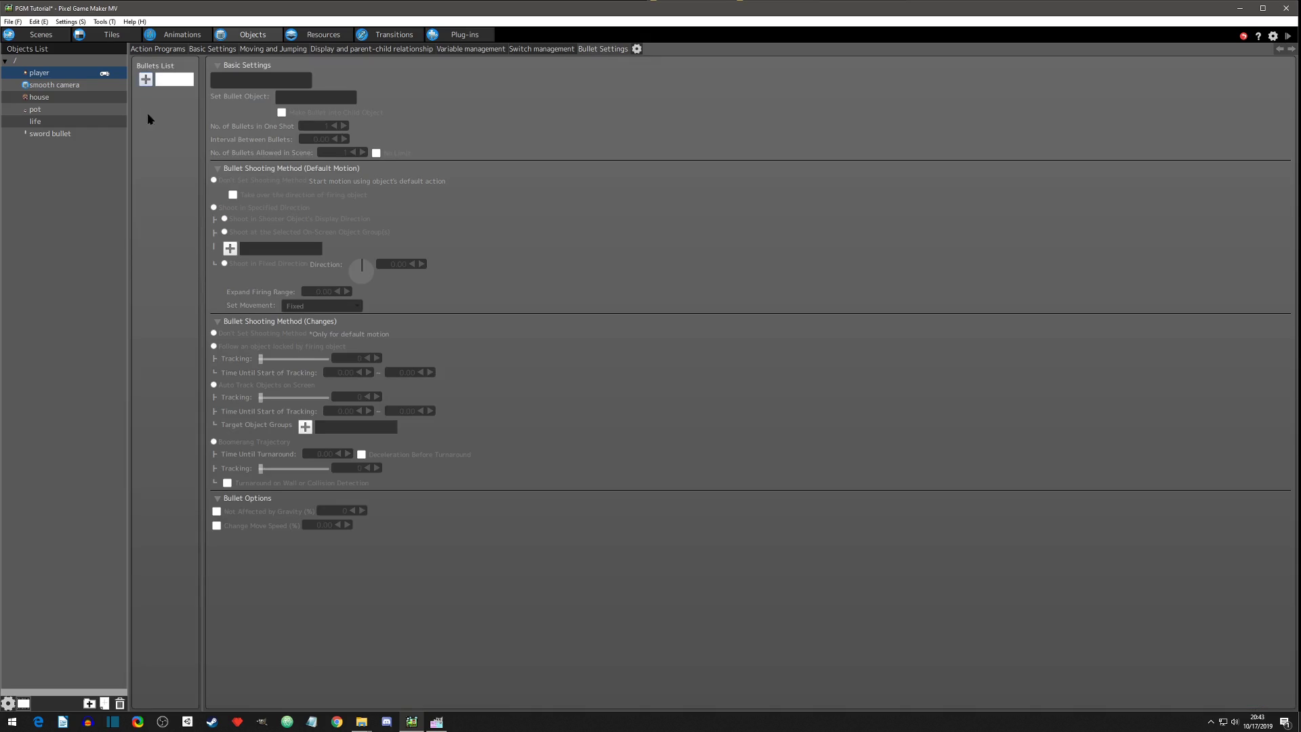
Step: Check the smooth camera's available settings for comparison and return to the player's bullet settings
left_click(57, 86)
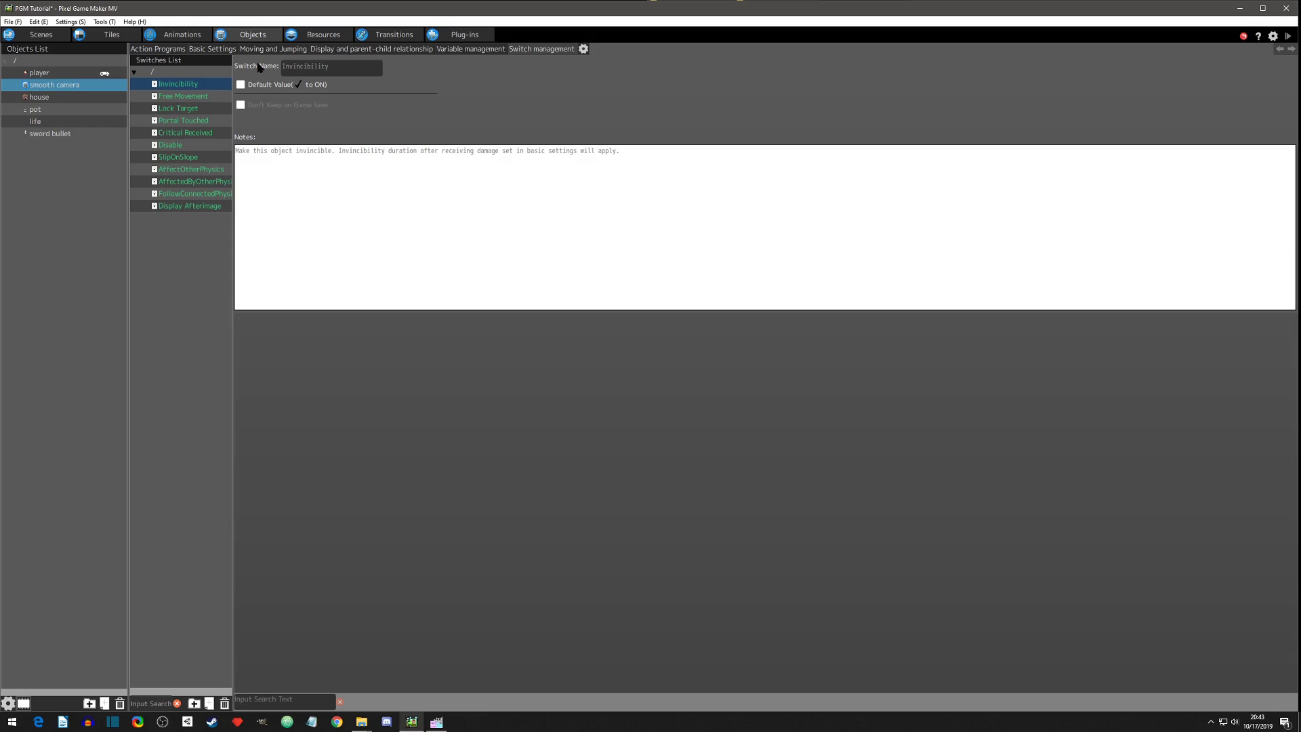
left_click(47, 74)
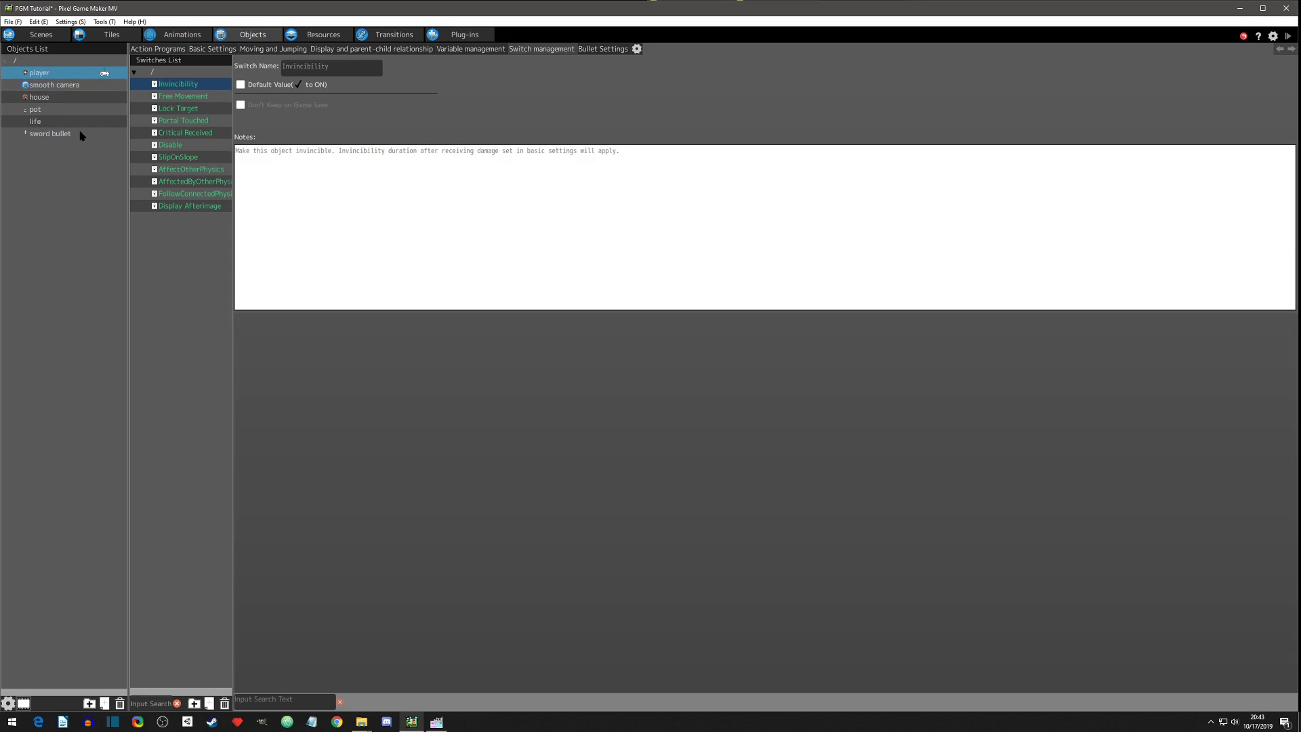
left_click(596, 50)
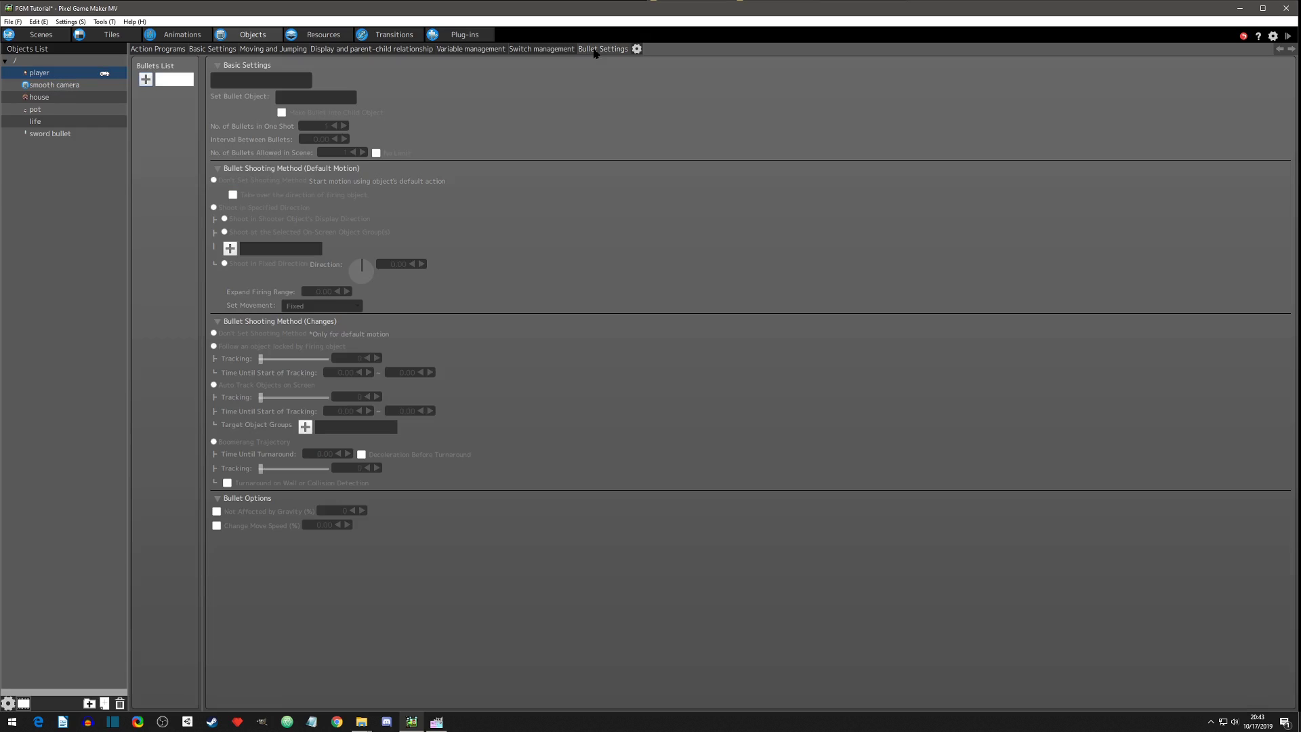
Step: Add a bullet named sword bullet using the sword bullet object, with No Limit in the scene, shot in the shooter object's display direction
left_click(145, 80)
double_click(287, 79)
type("sword")
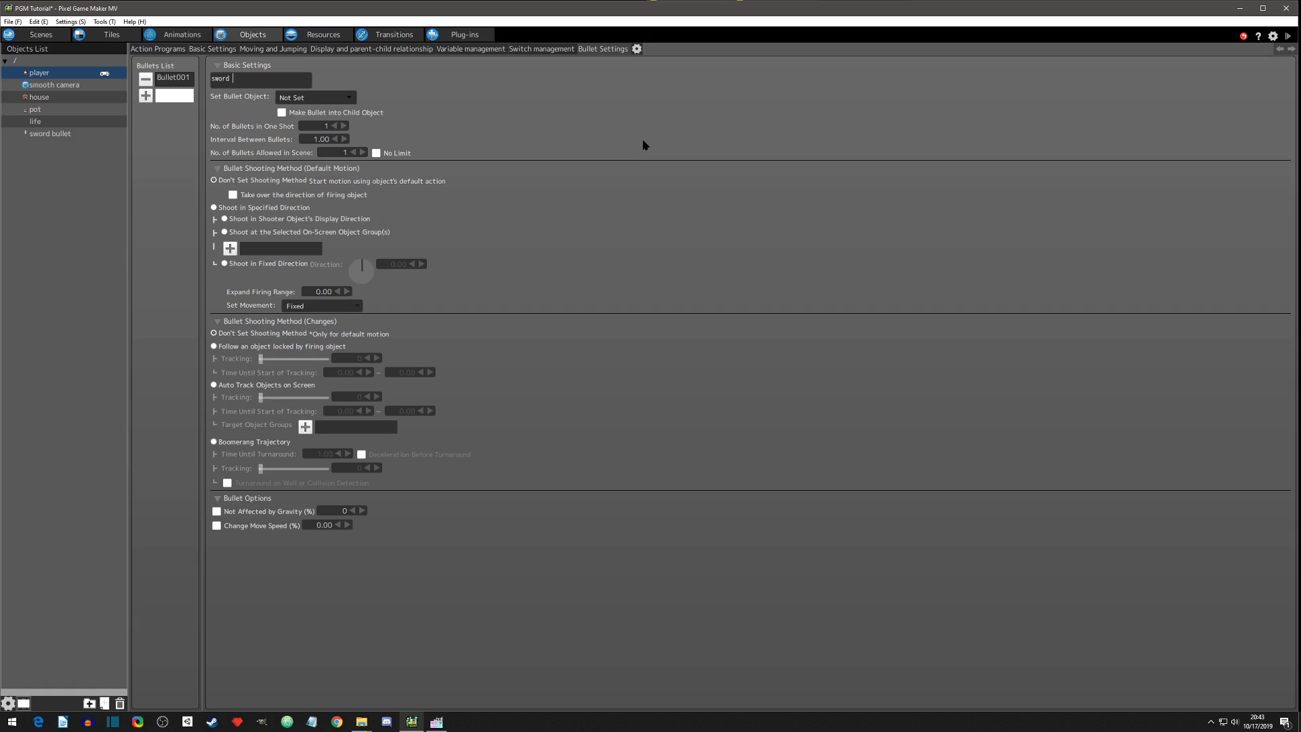
type(" bullet")
left_click(313, 98)
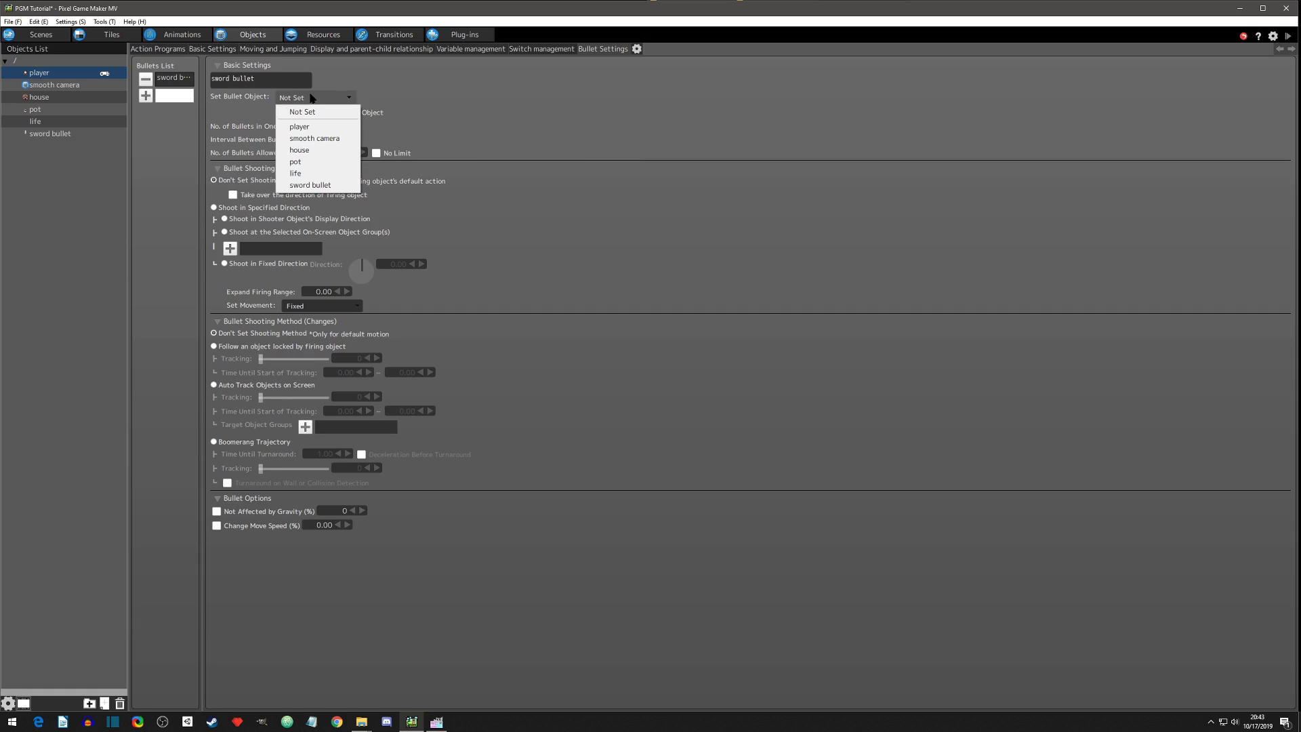
left_click(311, 184)
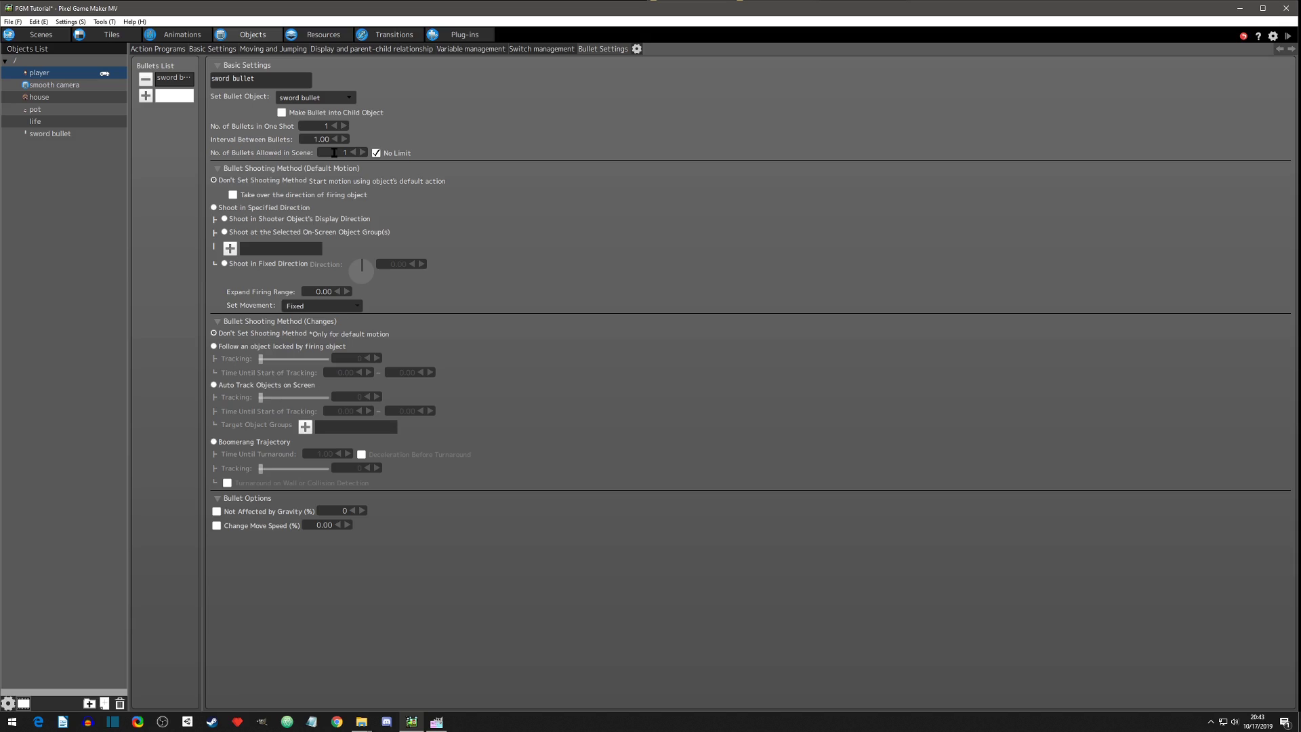
left_click(214, 208)
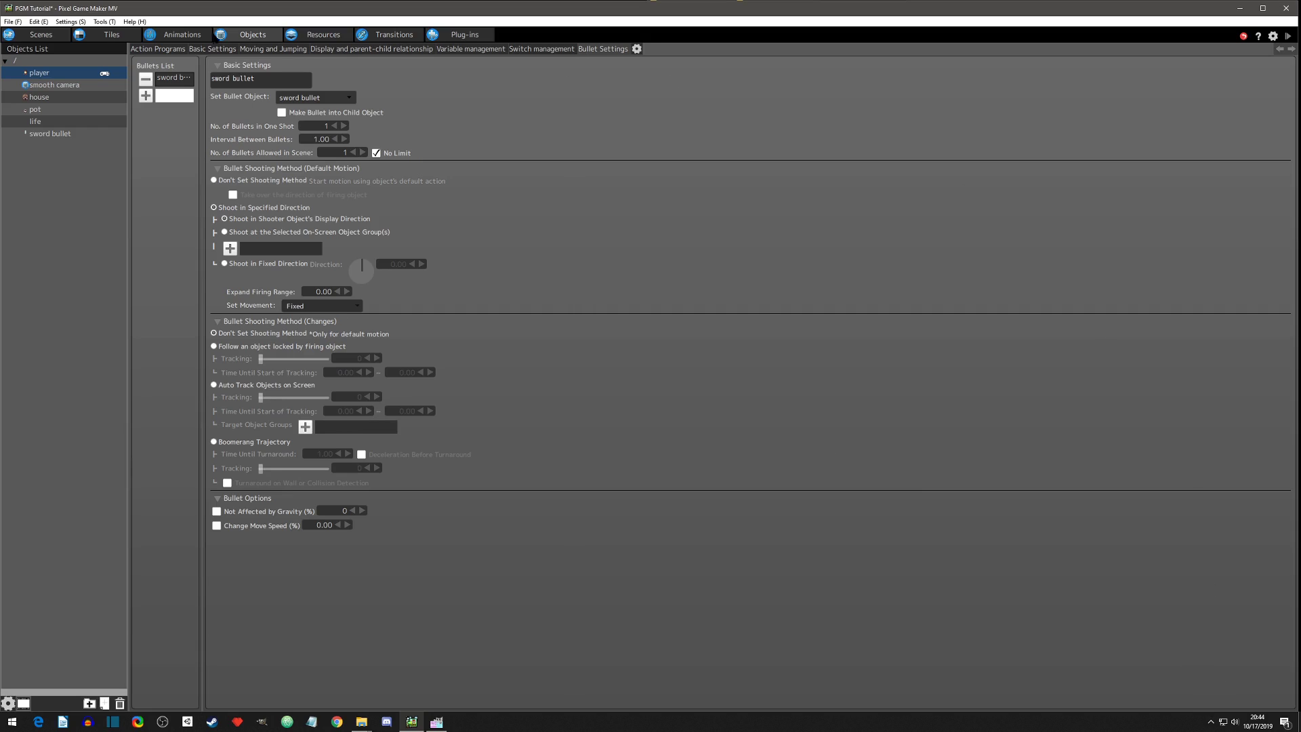
Step: Add a Fire Bullet runtime action to sword bullet attack, using the sword bullet and Connection Point
left_click(157, 49)
left_click(339, 229)
left_click(779, 541)
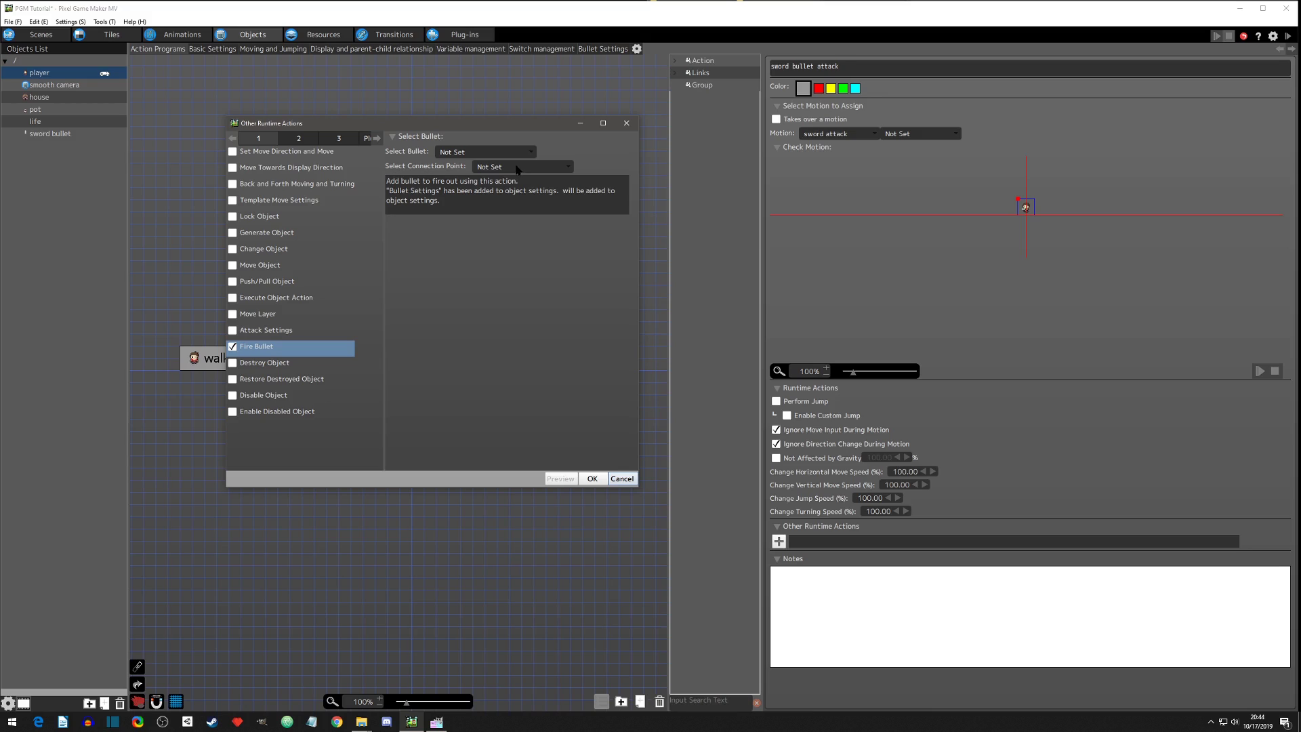
left_click(485, 152)
left_click(467, 175)
left_click(493, 167)
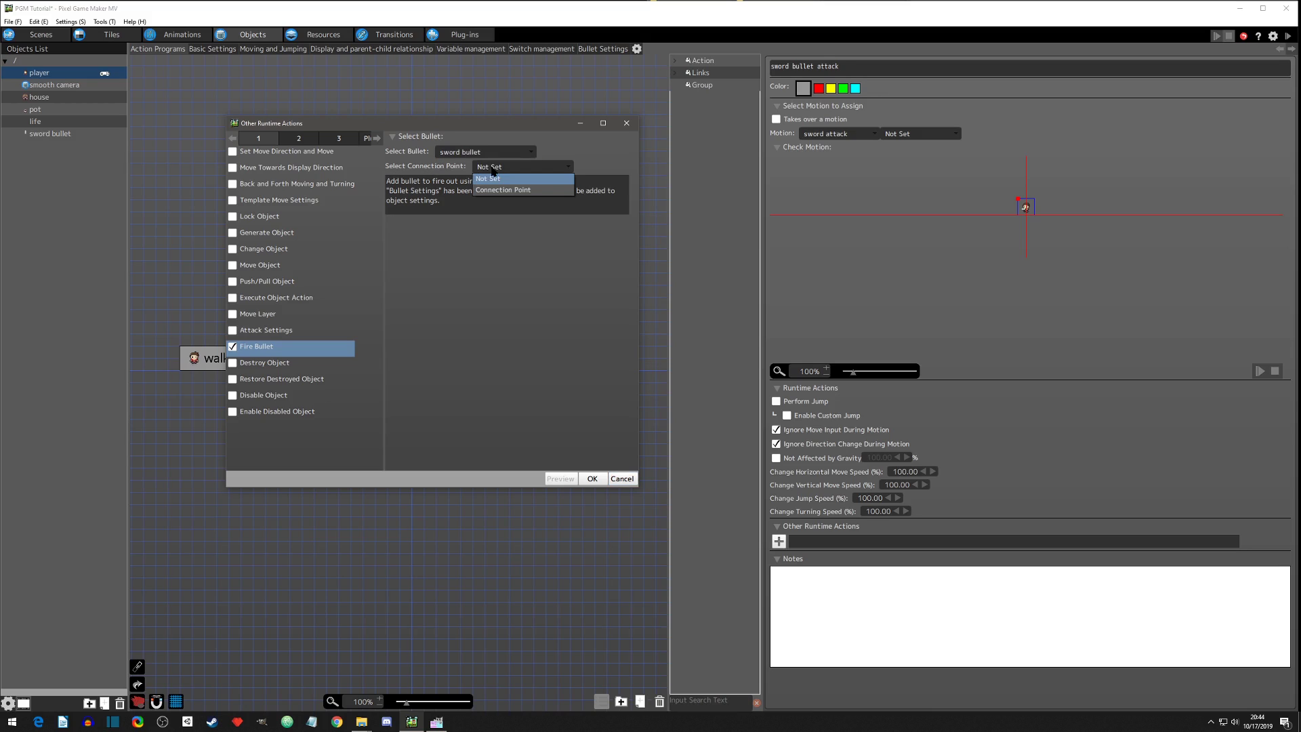
left_click(503, 190)
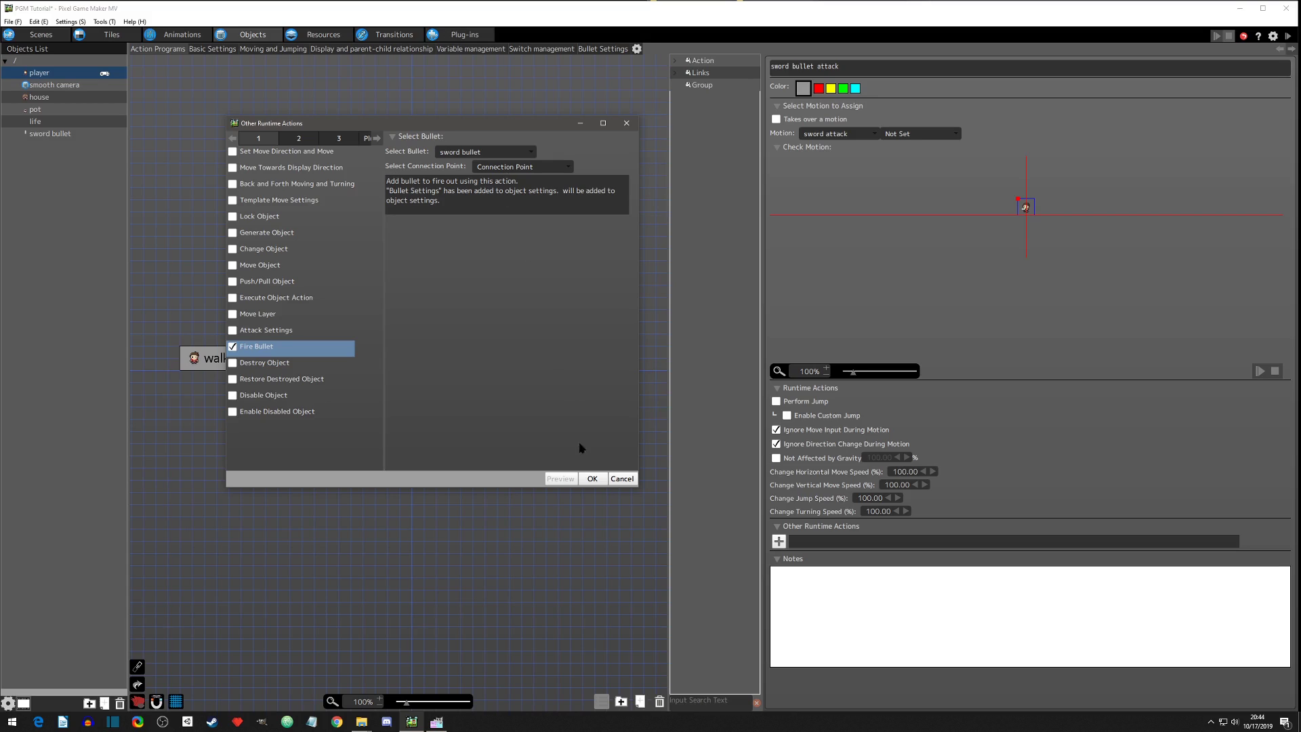
left_click(592, 479)
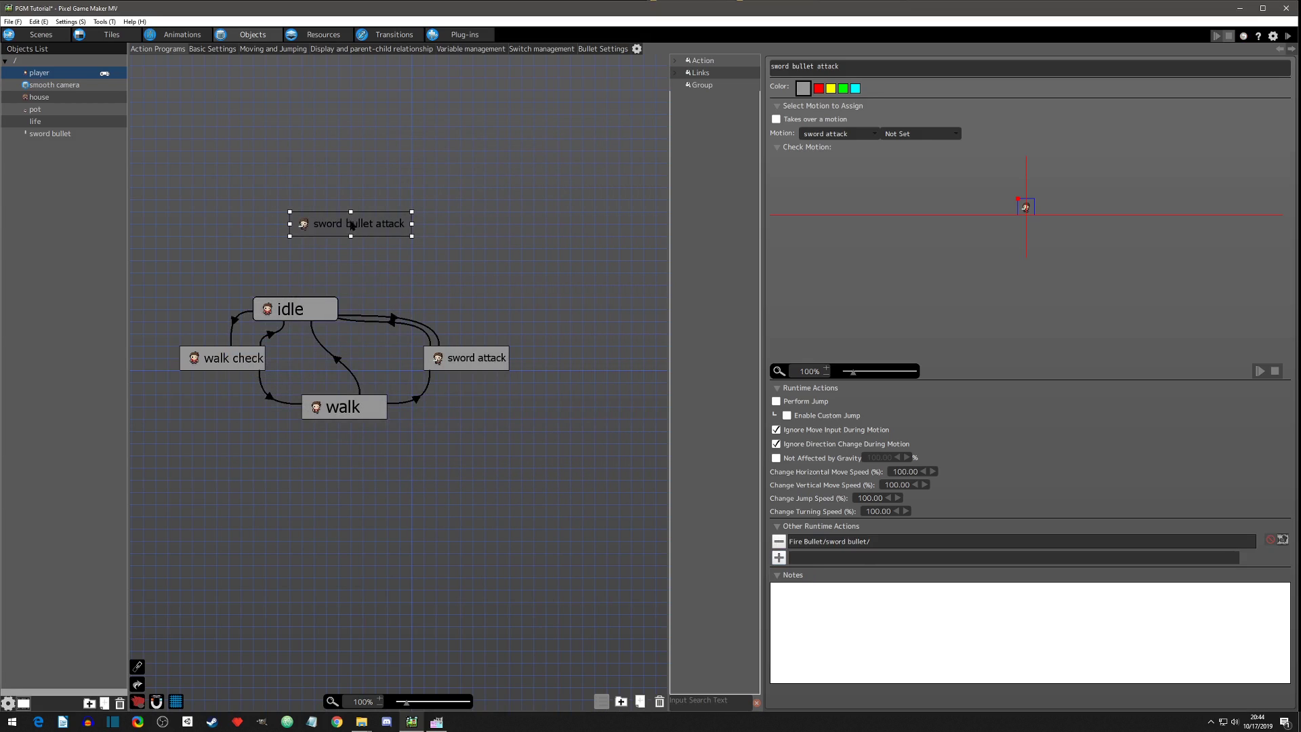
Step: Review the conditions of the links between idle and sword attack
left_click_drag(347, 218, 350, 223)
left_click(393, 317)
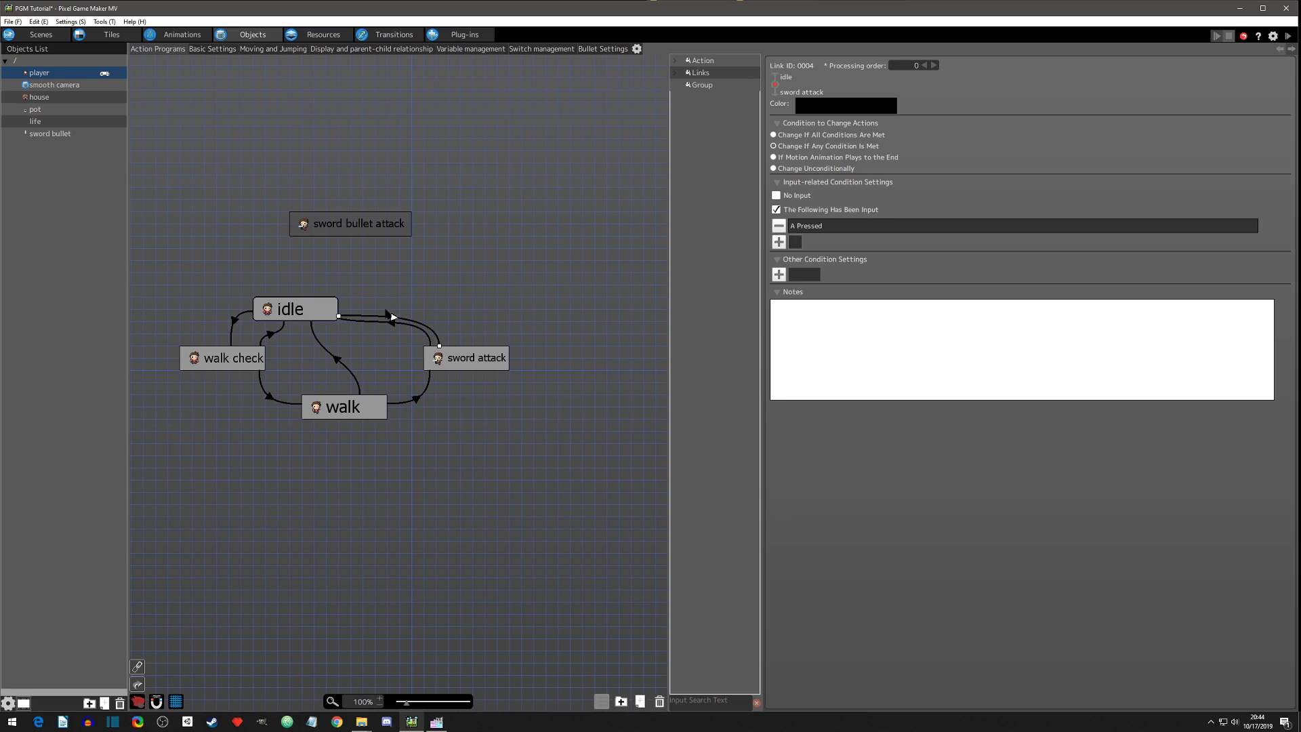
left_click(460, 363)
left_click(409, 317)
Step: Link the idle action to sword bullet attack and shift the link's start point along the idle box
left_click(320, 305)
right_click(319, 307)
left_click(346, 325)
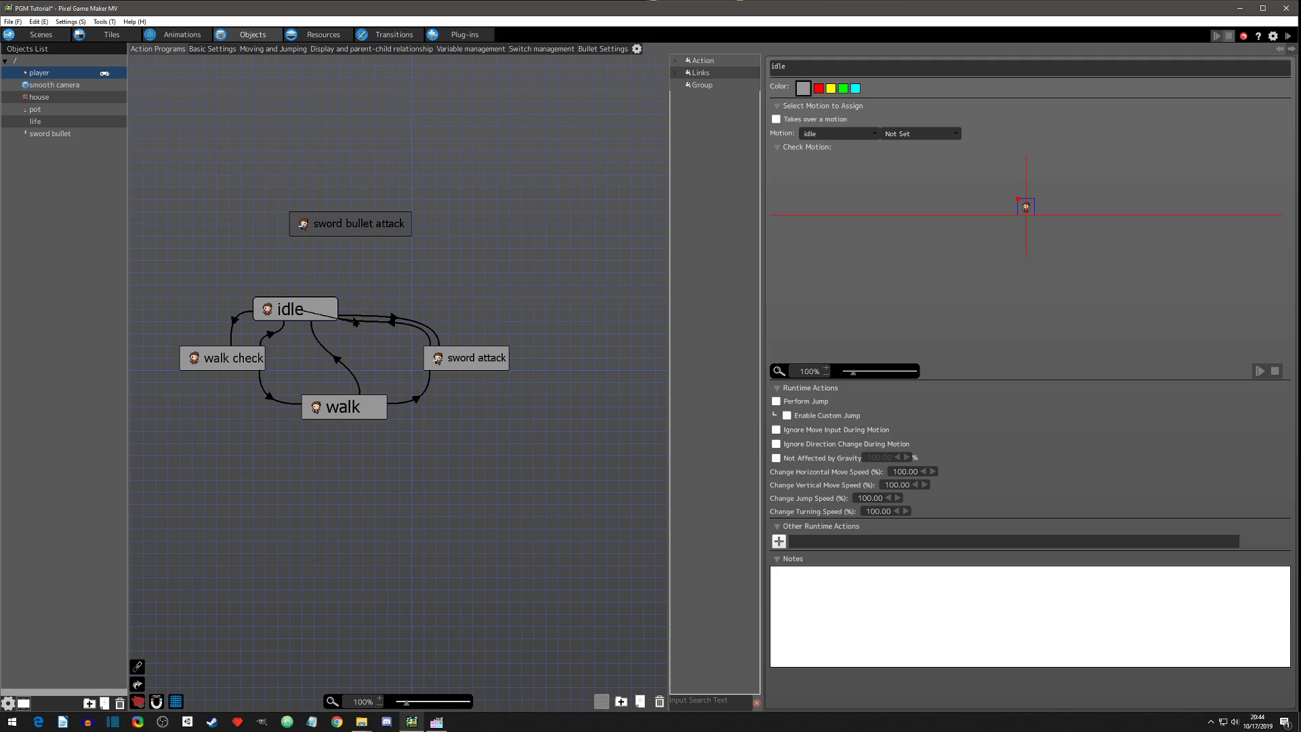
left_click(359, 230)
left_click_drag(305, 302, 328, 298)
Step: Link the walk action to sword bullet attack and shift both ends of the link sideways
right_click(368, 412)
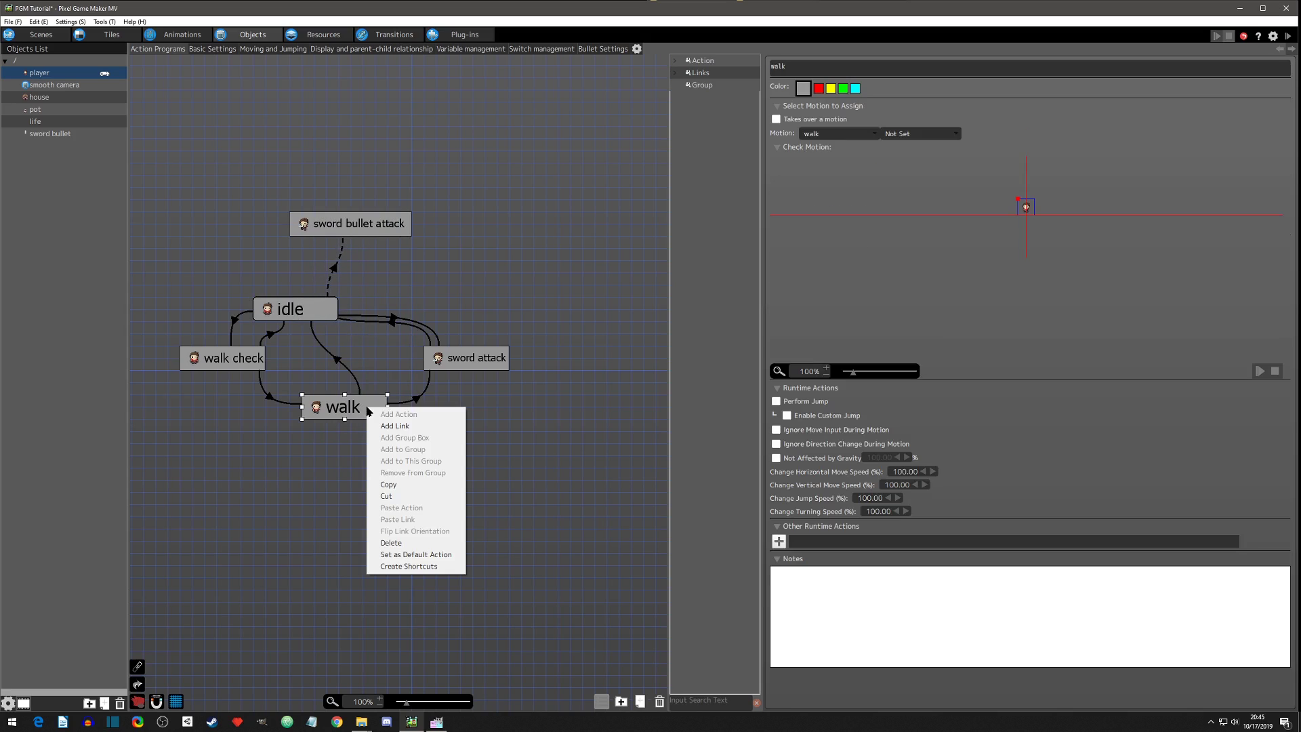
left_click(396, 430)
left_click(379, 229)
left_click_drag(346, 394, 370, 394)
left_click_drag(351, 234, 368, 236)
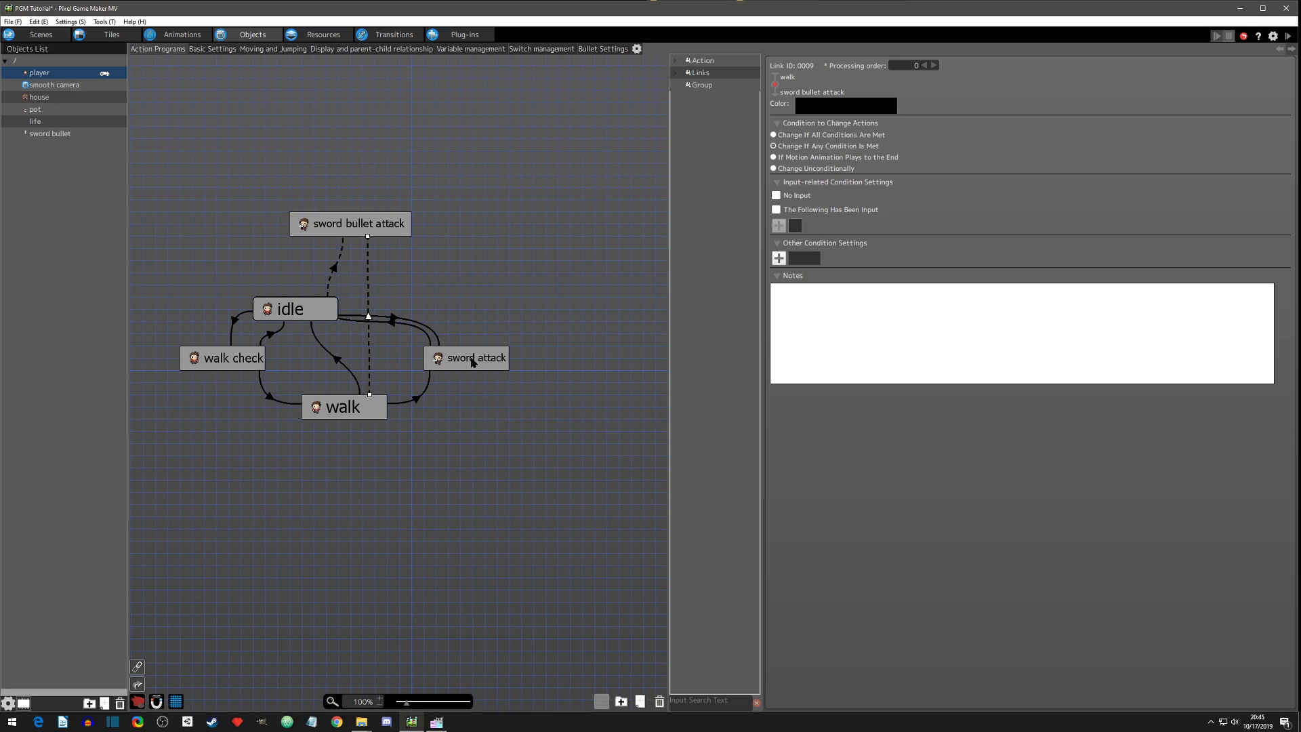
Step: Set the walk to sword bullet attack link to trigger when the B control is Pressed
left_click(409, 318)
left_click(393, 318)
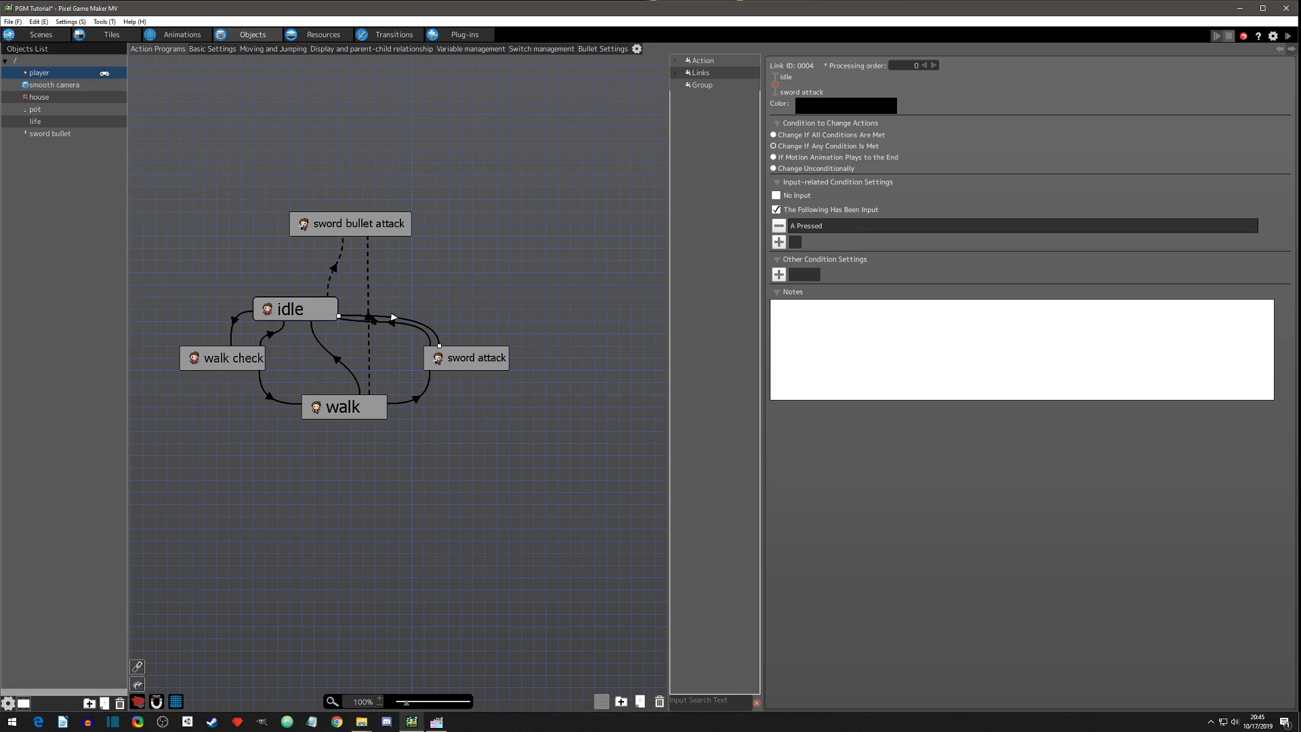
left_click(361, 316)
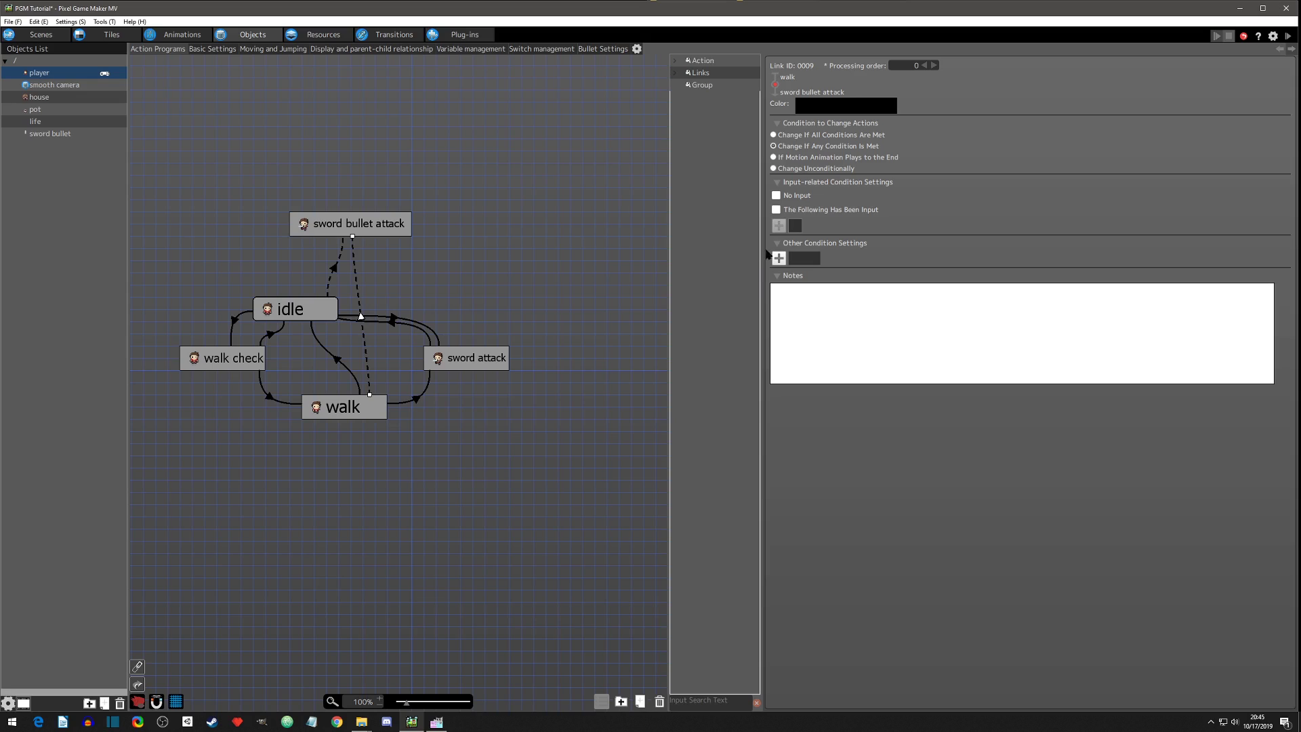
left_click(776, 210)
left_click(779, 225)
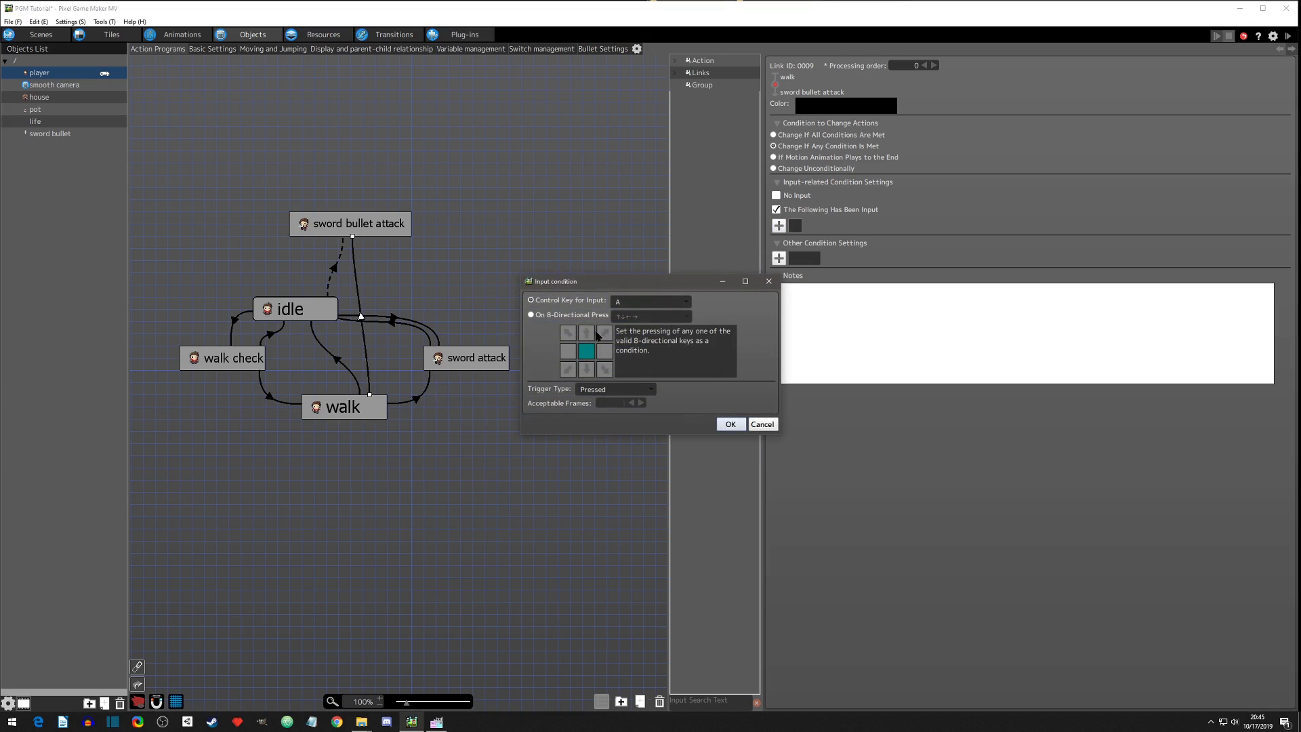
left_click(651, 302)
left_click(646, 328)
left_click(731, 424)
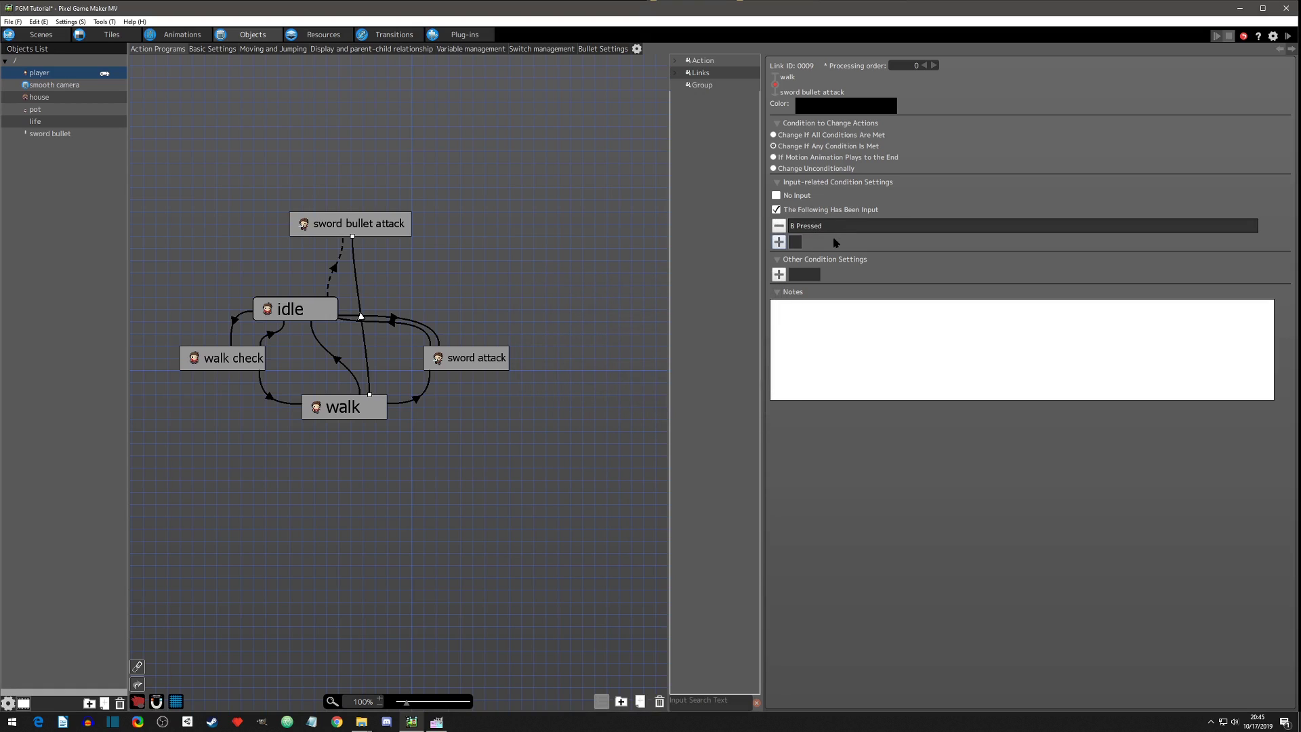
Step: Set the idle to sword bullet attack link to trigger when the B control is Pressed
left_click(336, 272)
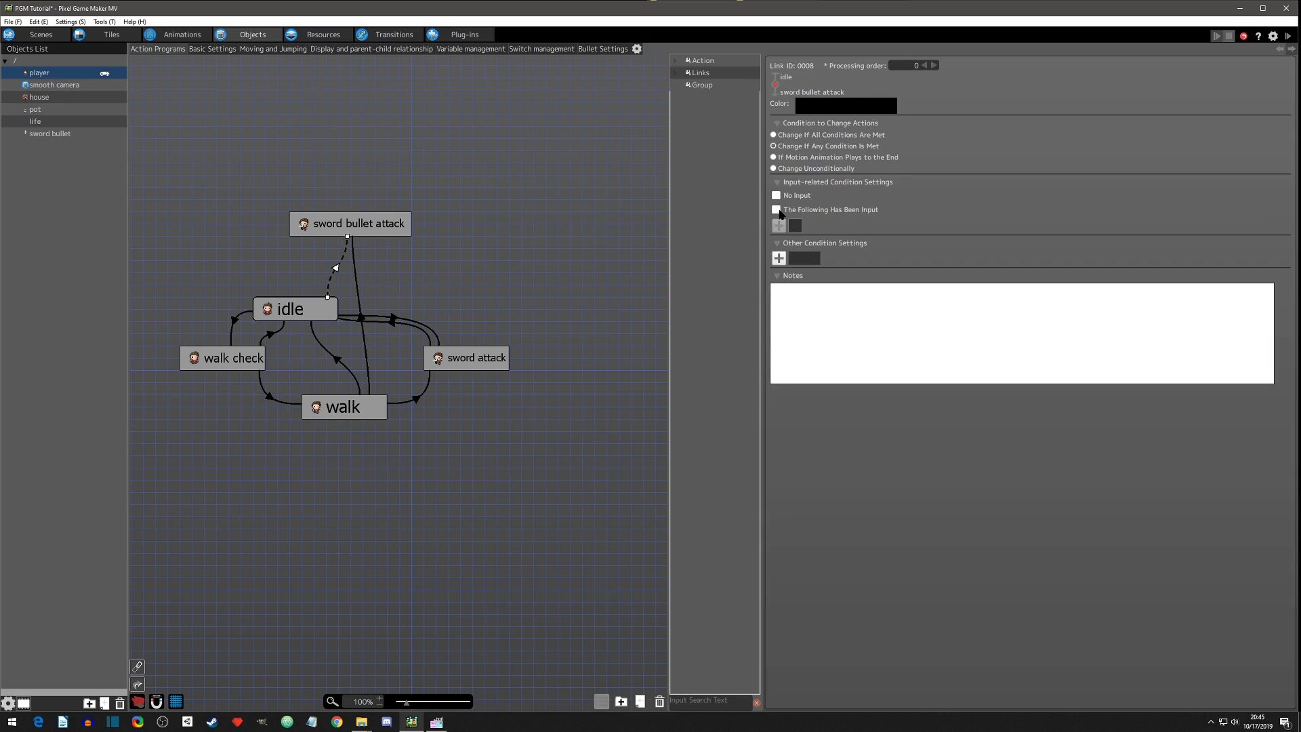
left_click(777, 209)
left_click(651, 301)
left_click(637, 310)
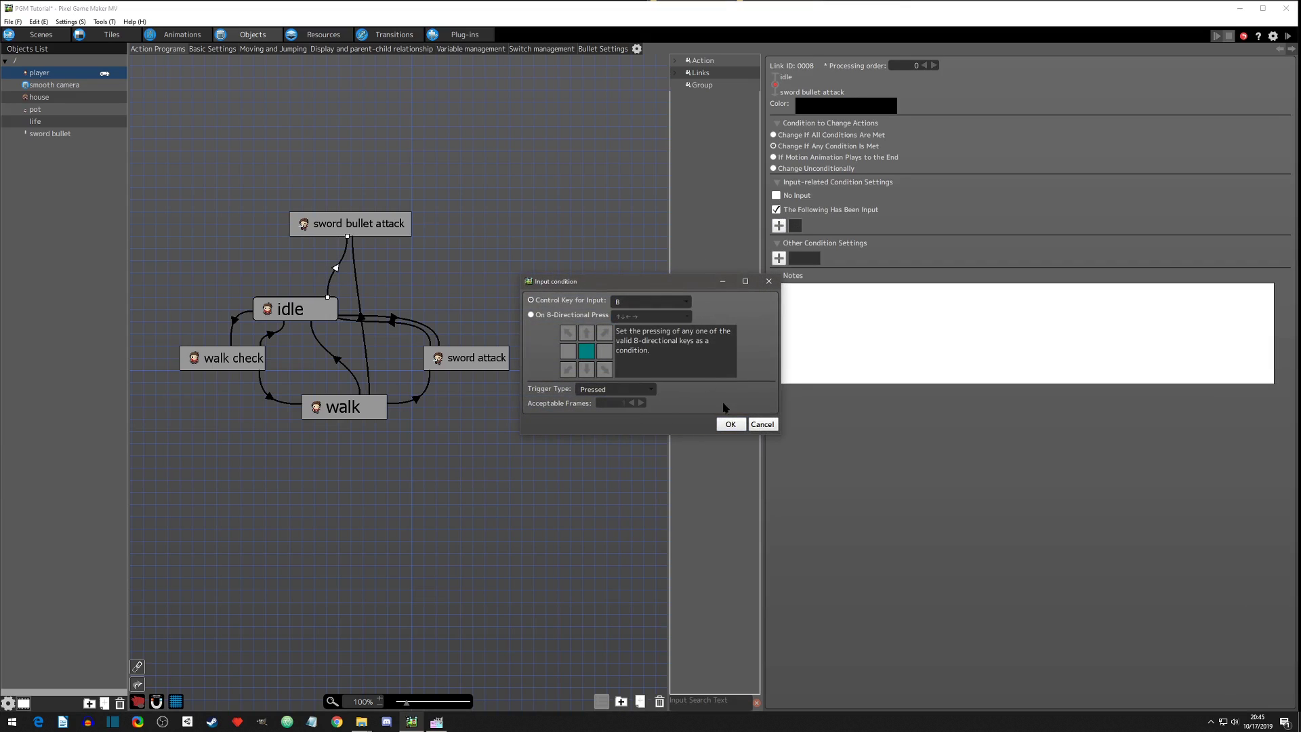
left_click(729, 423)
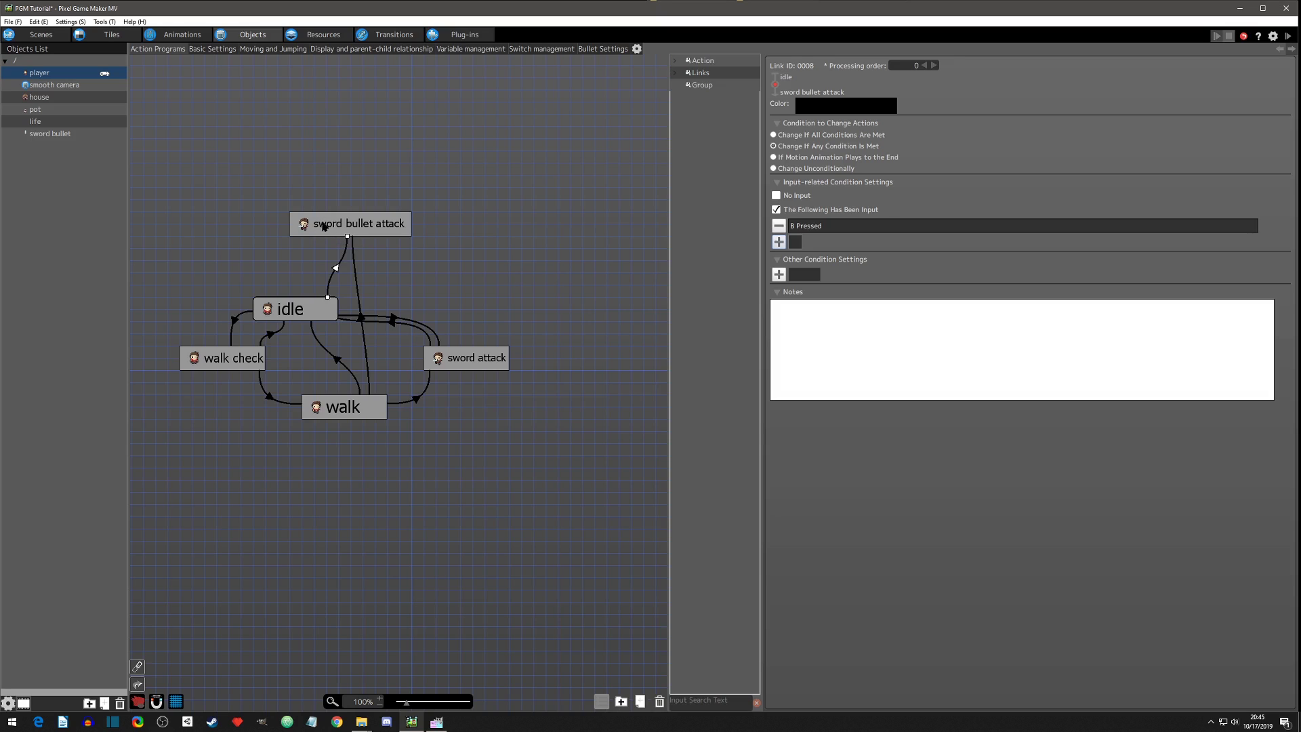
Step: Link the sword bullet attack action back to idle and shift the link's start point to the left end of the attack box
left_click(320, 226)
right_click(319, 224)
left_click(336, 242)
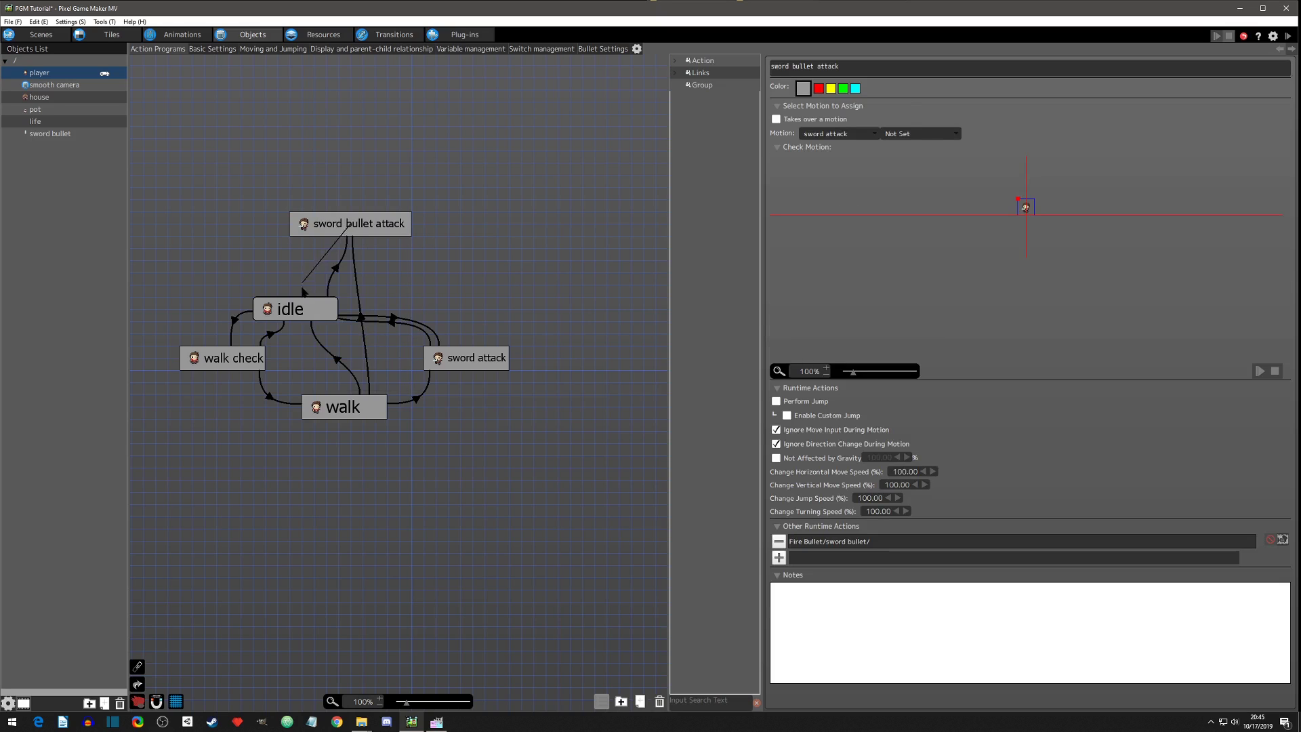
left_click(303, 301)
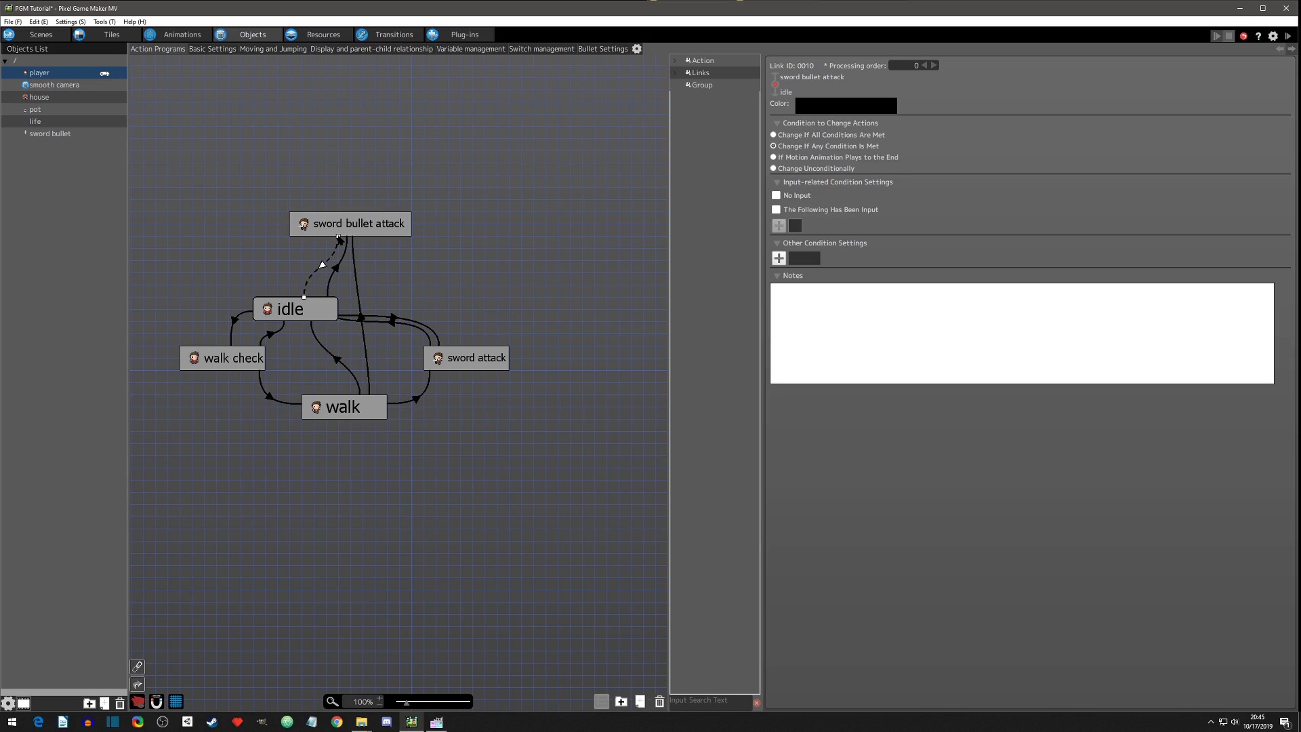
left_click_drag(338, 238, 298, 246)
Step: Set the sword bullet attack to idle link to change actions if the motion animation plays to the end
left_click(317, 224)
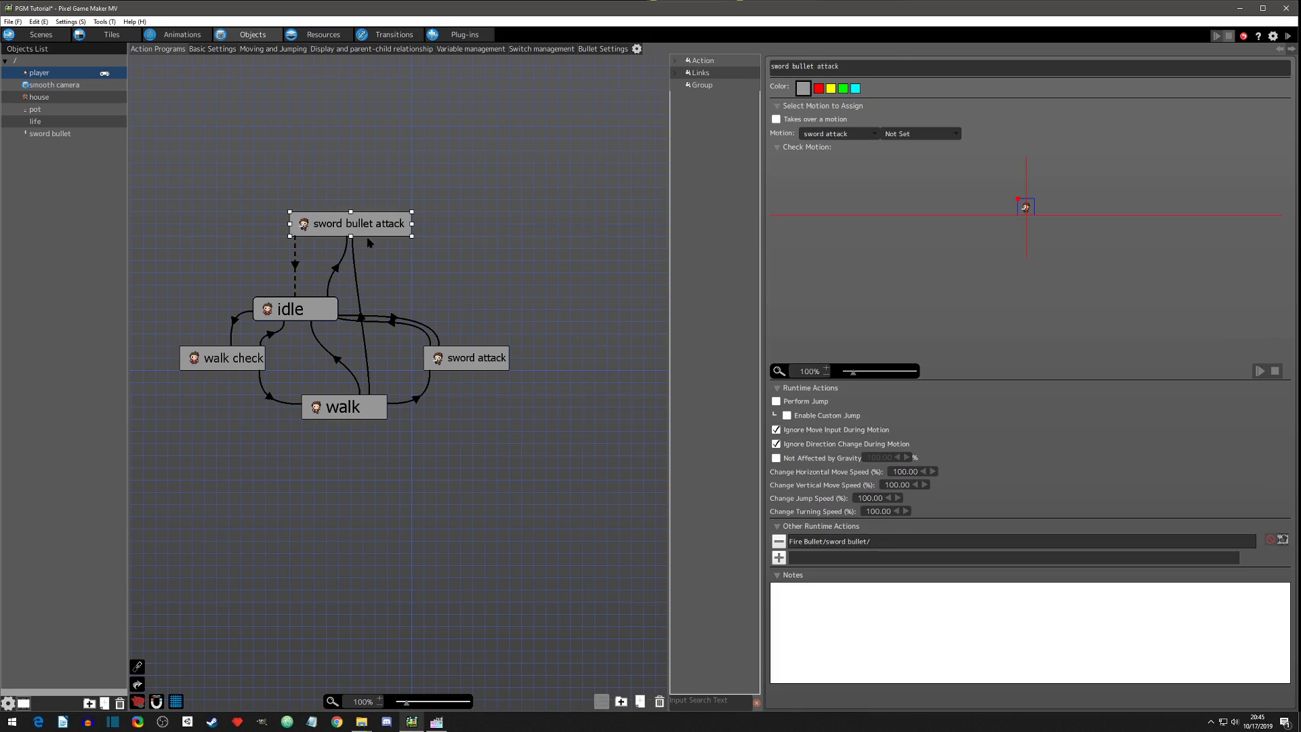
left_click(295, 269)
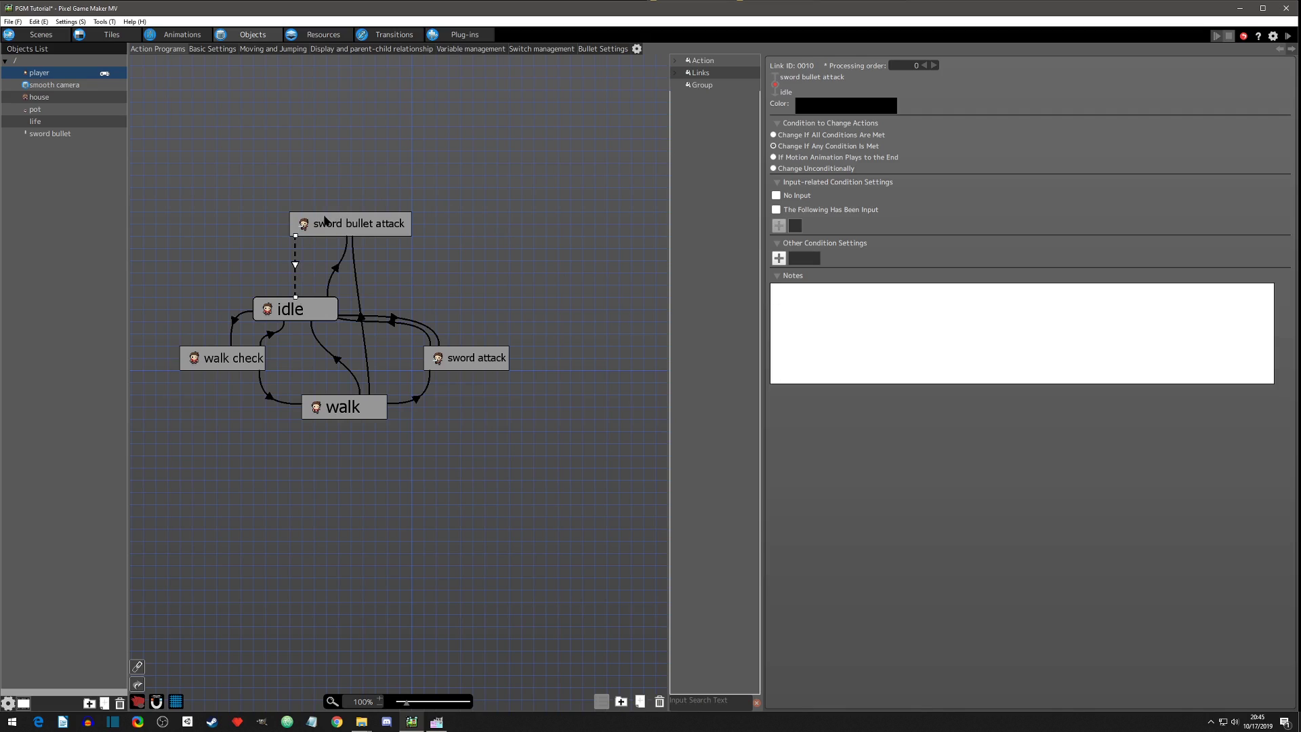
left_click(777, 157)
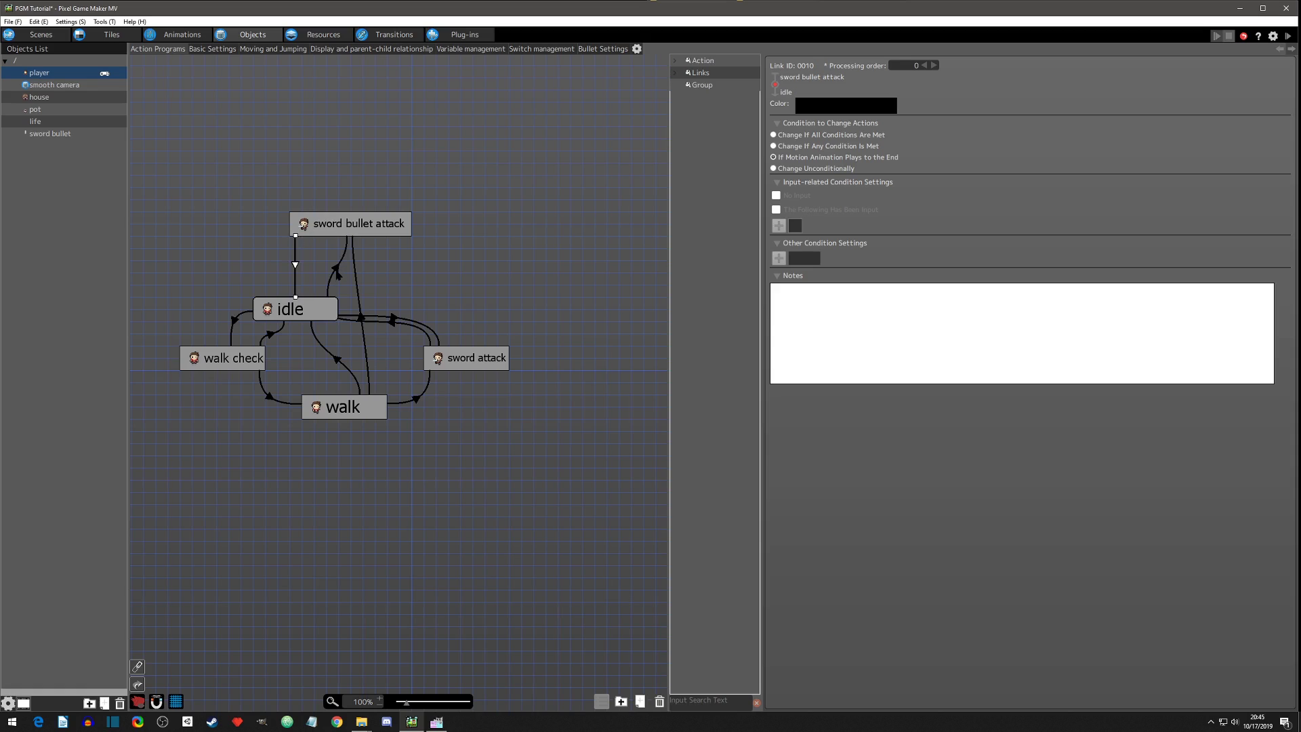
left_click(339, 275)
left_click(401, 229)
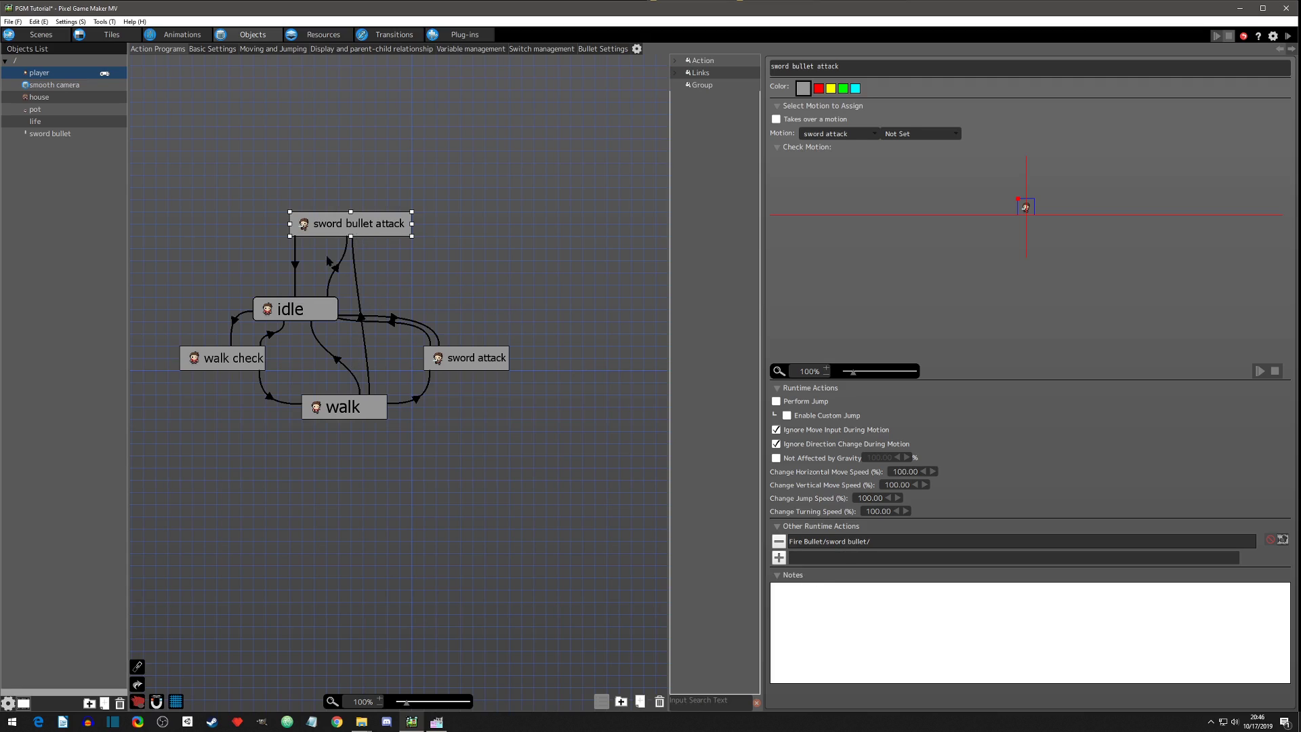
left_click(303, 264)
left_click(302, 306)
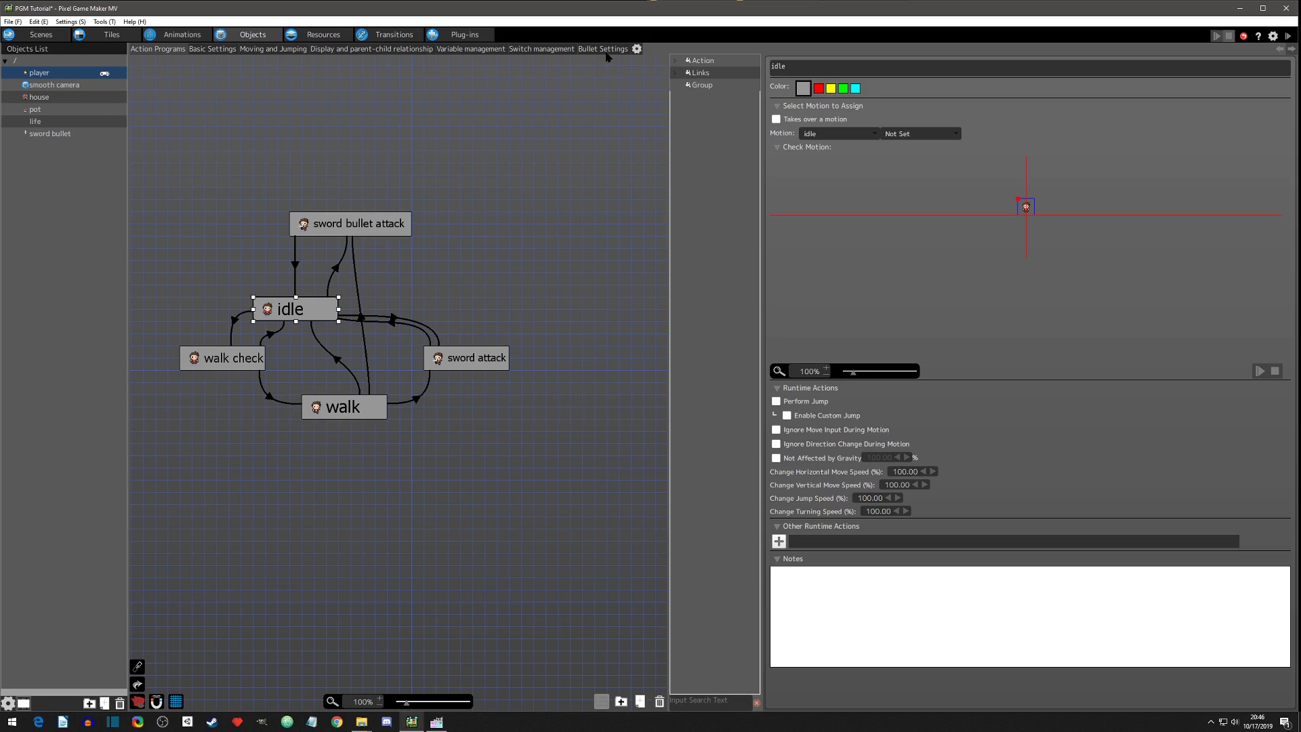
left_click(366, 224)
left_click(315, 302)
left_click(359, 225)
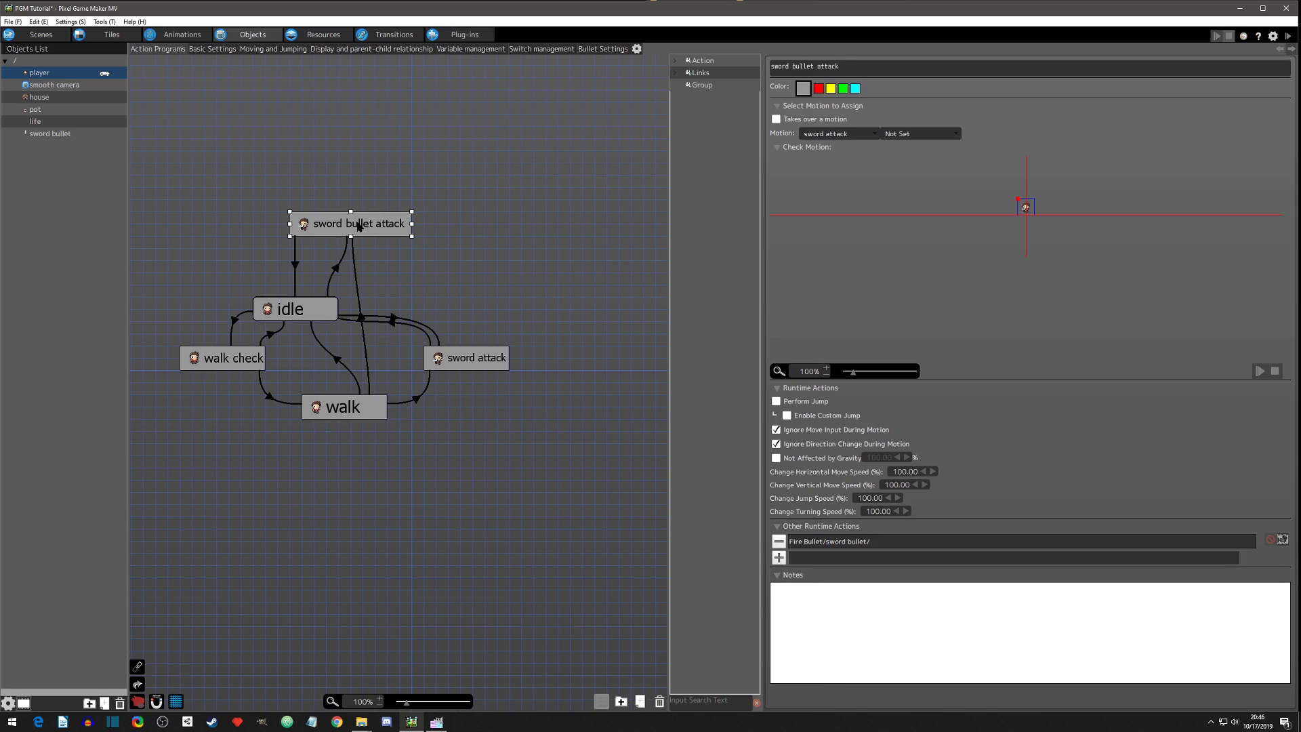
Step: Test-play the game, walk the player around firing sword bullets in several directions, and close the test window
left_click(1289, 36)
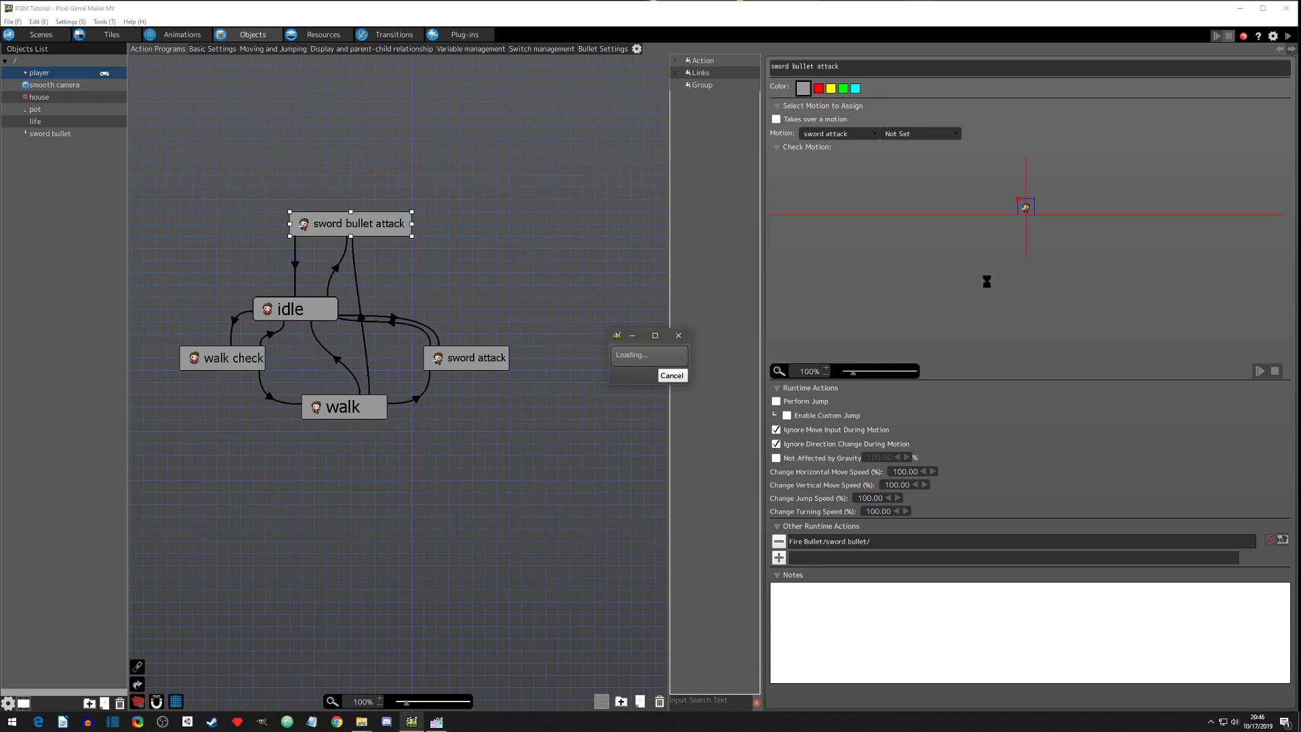
key("Up")
key("Right")
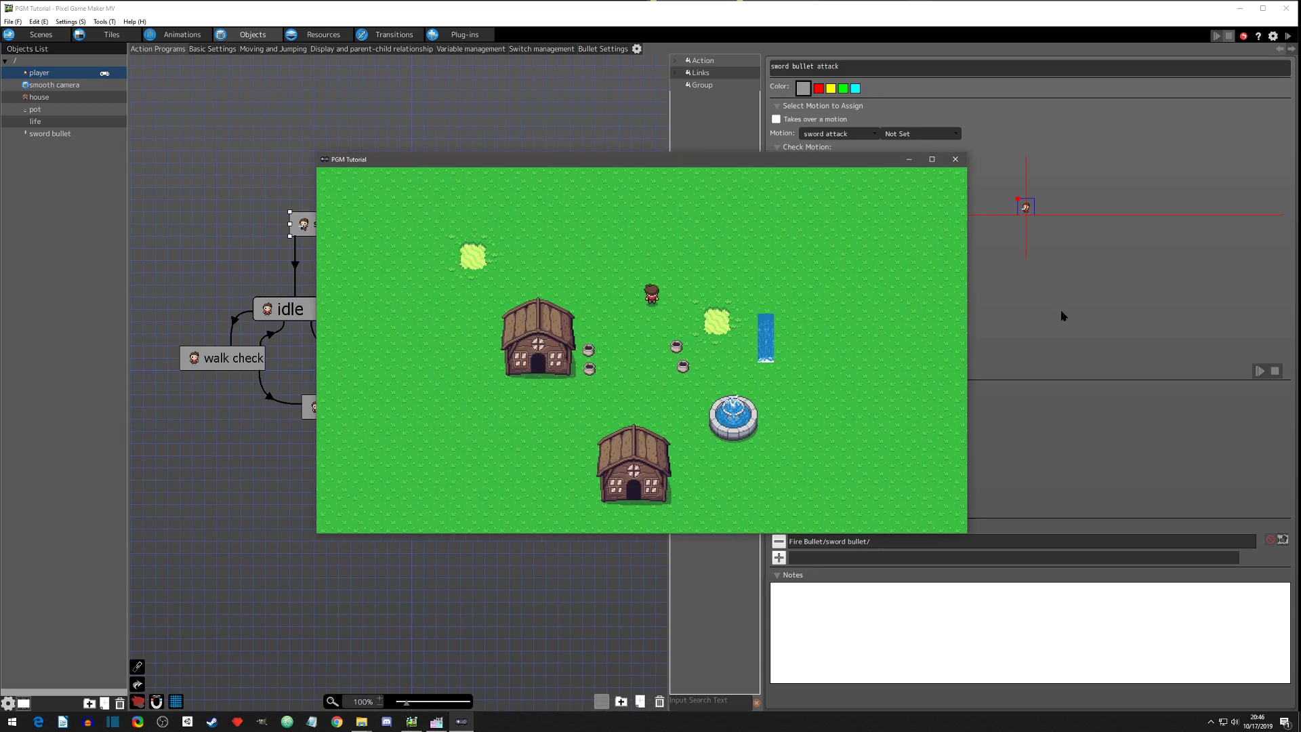
key("Right")
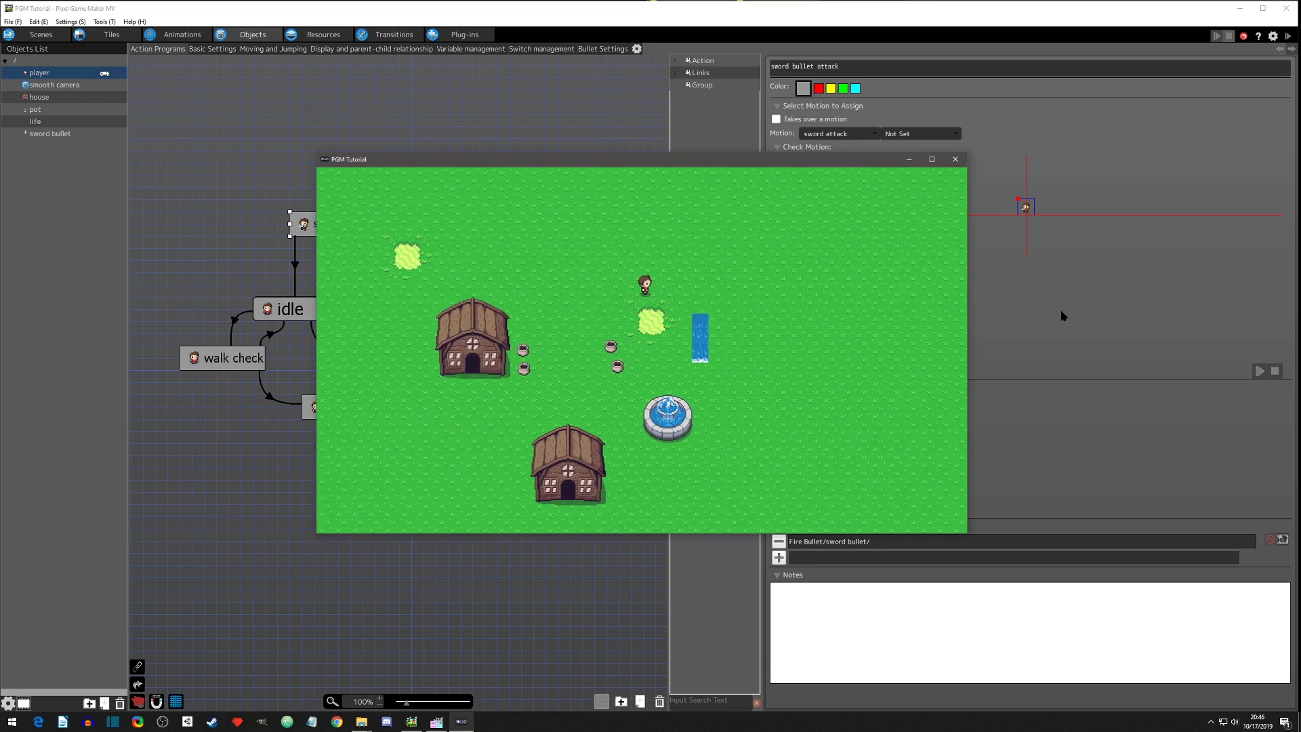
key("z")
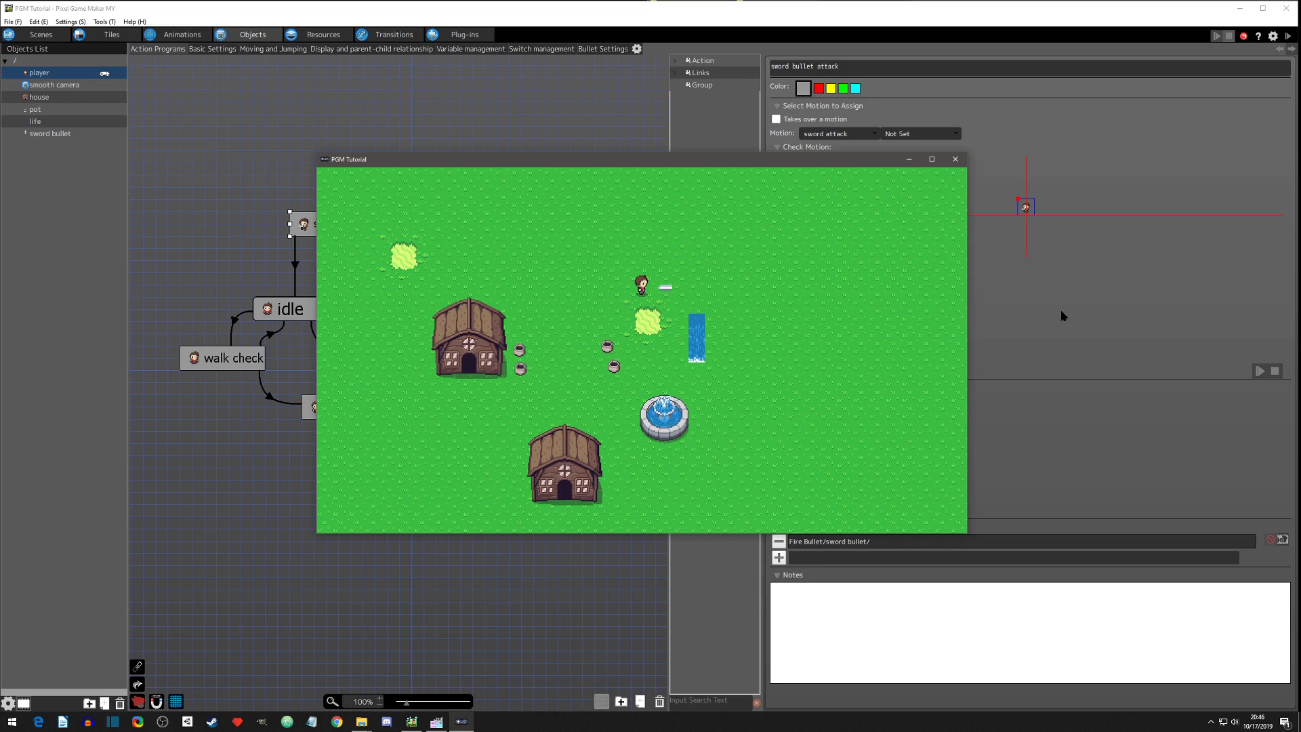
key("Right")
key("Right")
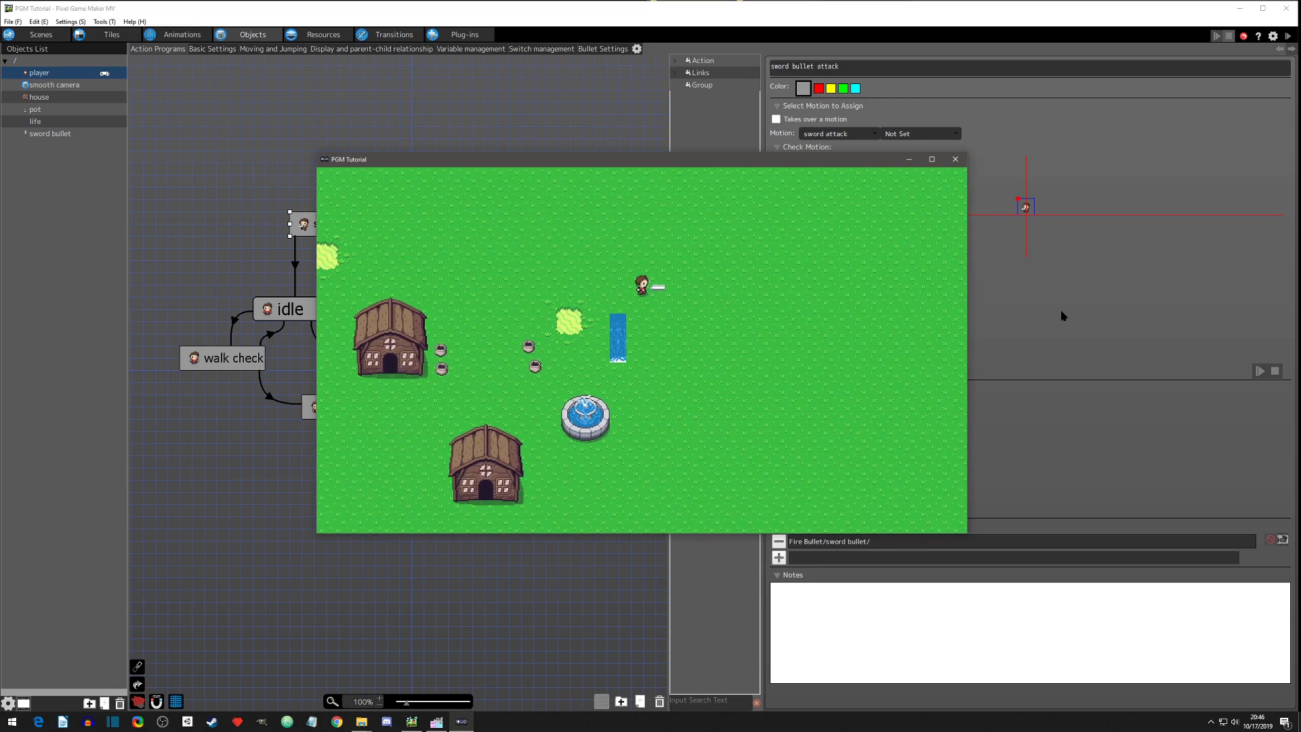
key("Down")
key("Right")
key("Up")
key("Left")
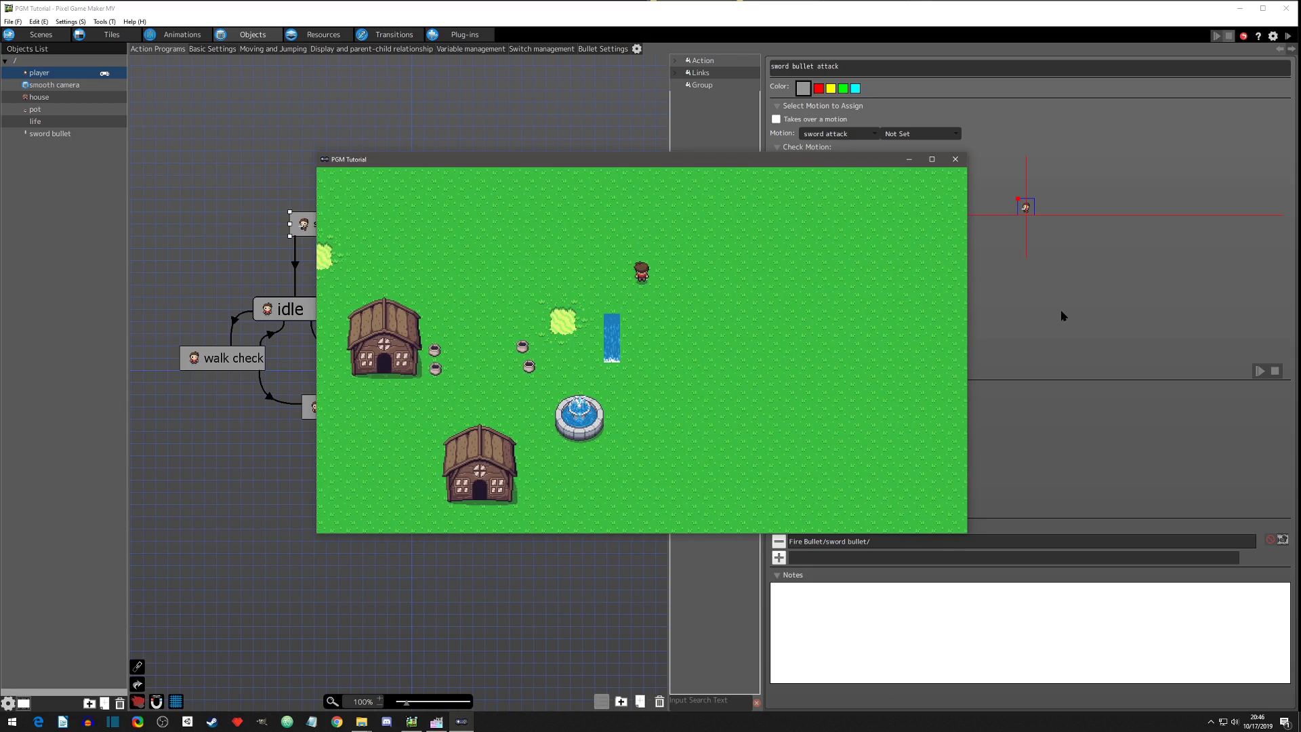
key("Down")
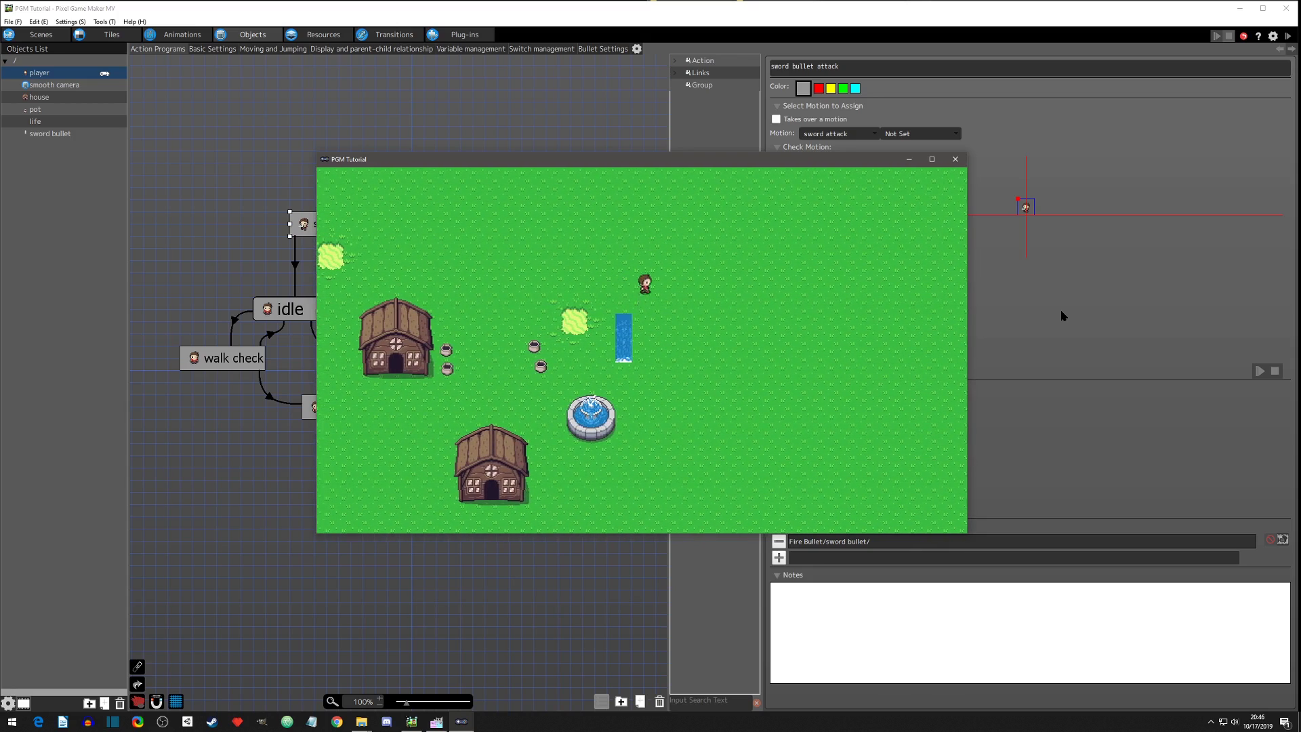
key("z")
key("z")
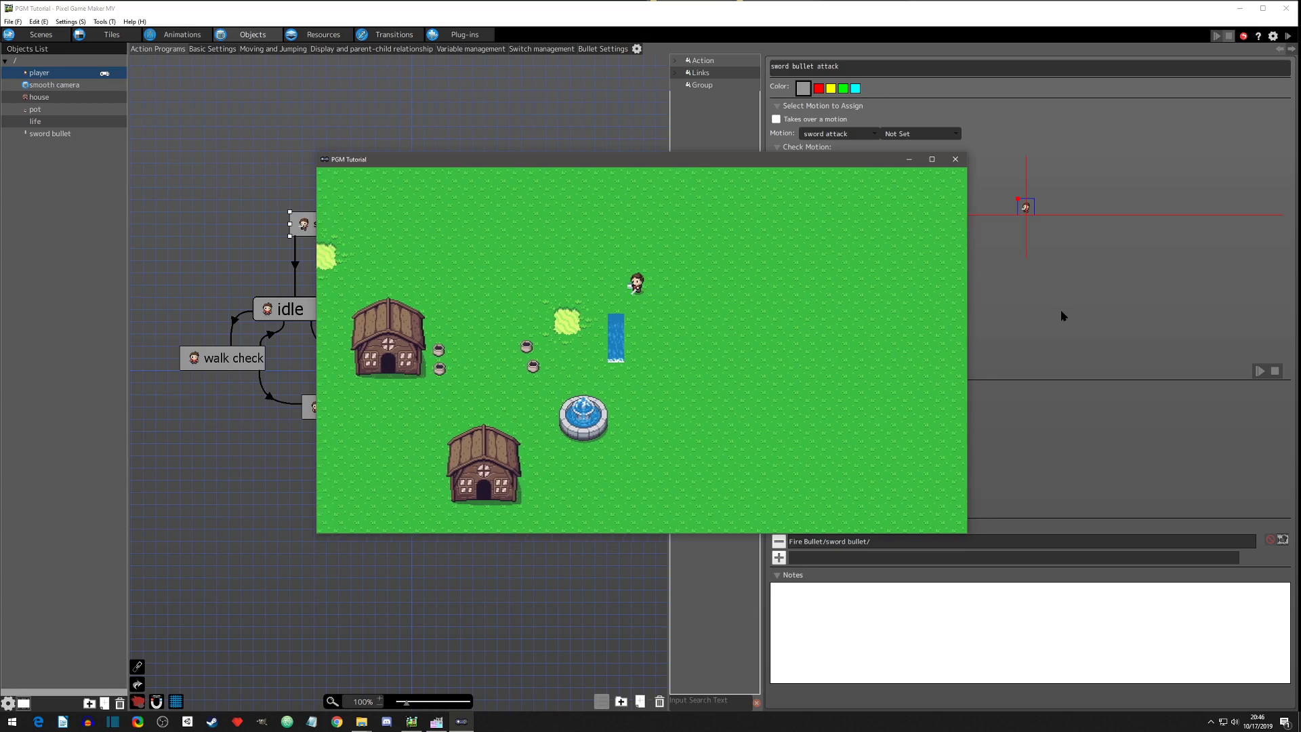
key("Up")
key("z")
key("Down")
key("z")
key("Right")
key("z")
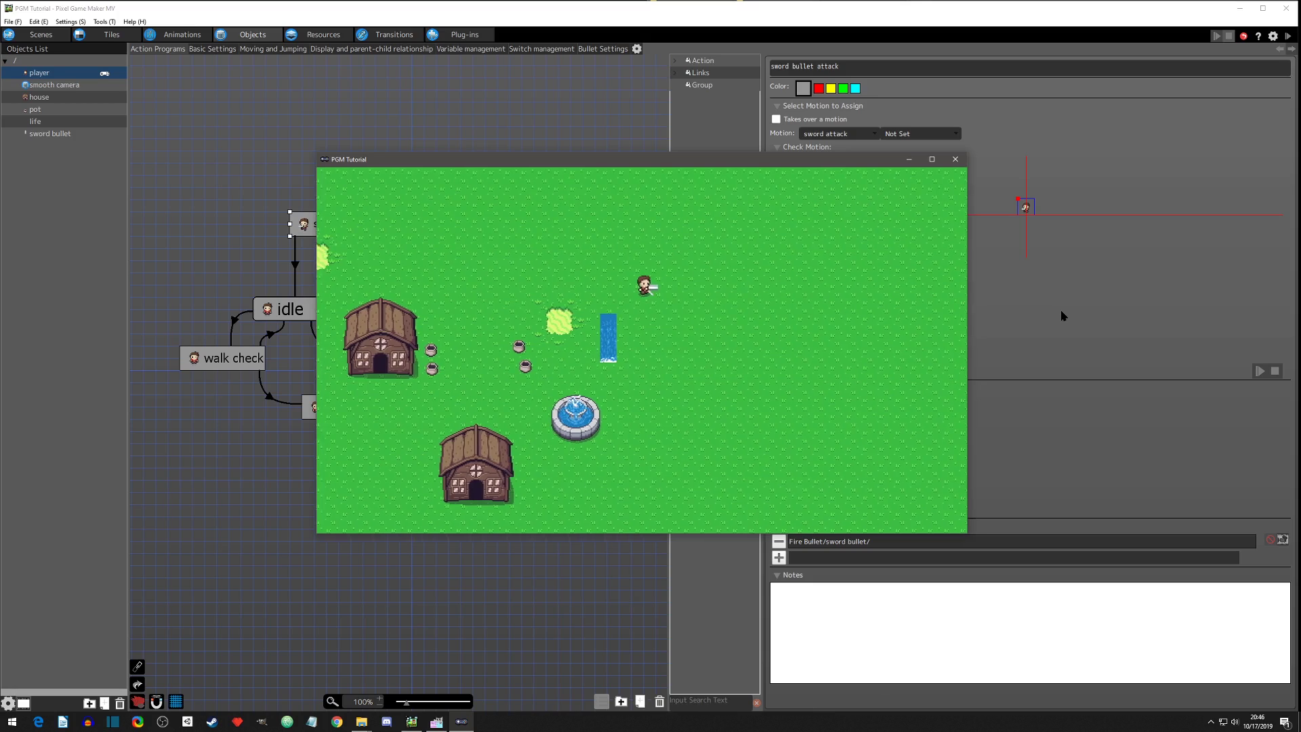
left_click(955, 161)
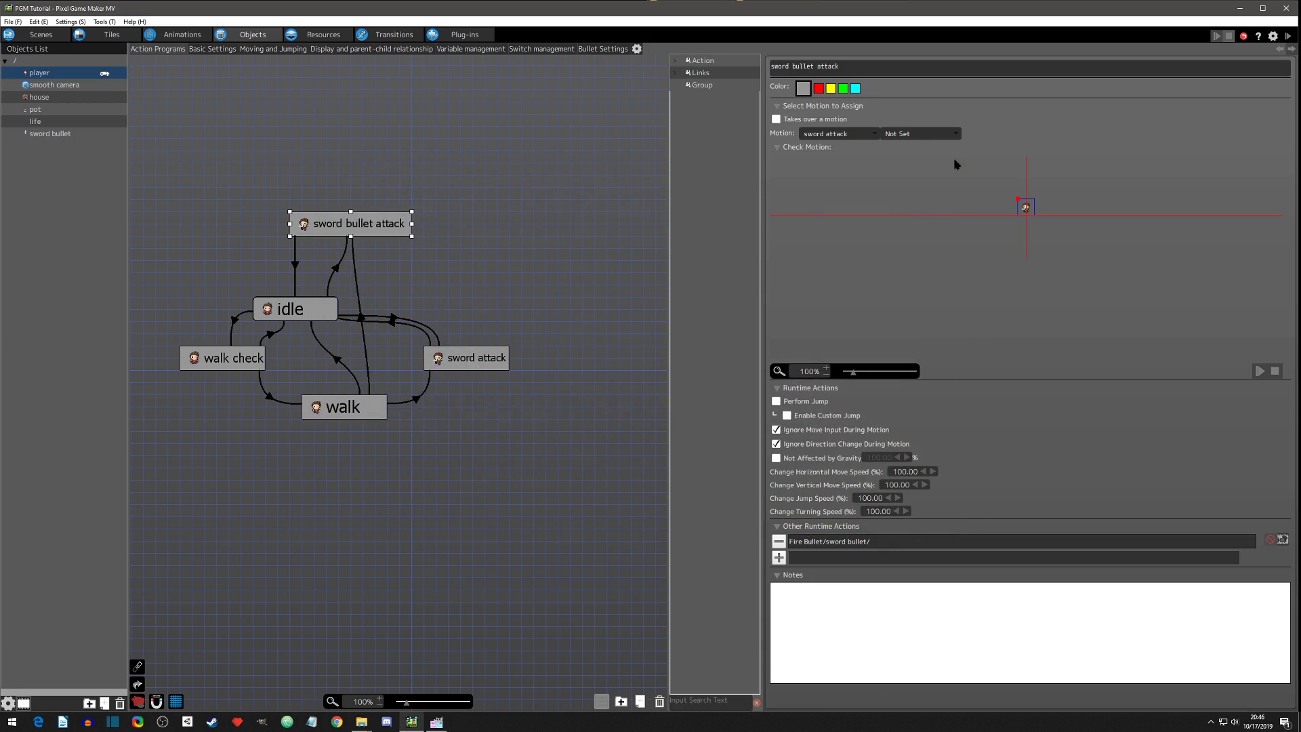
Step: Set the sword bullet's normal horizontal and vertical movement to 8 and enable Not Pushed Back by Other Objects
left_click(54, 135)
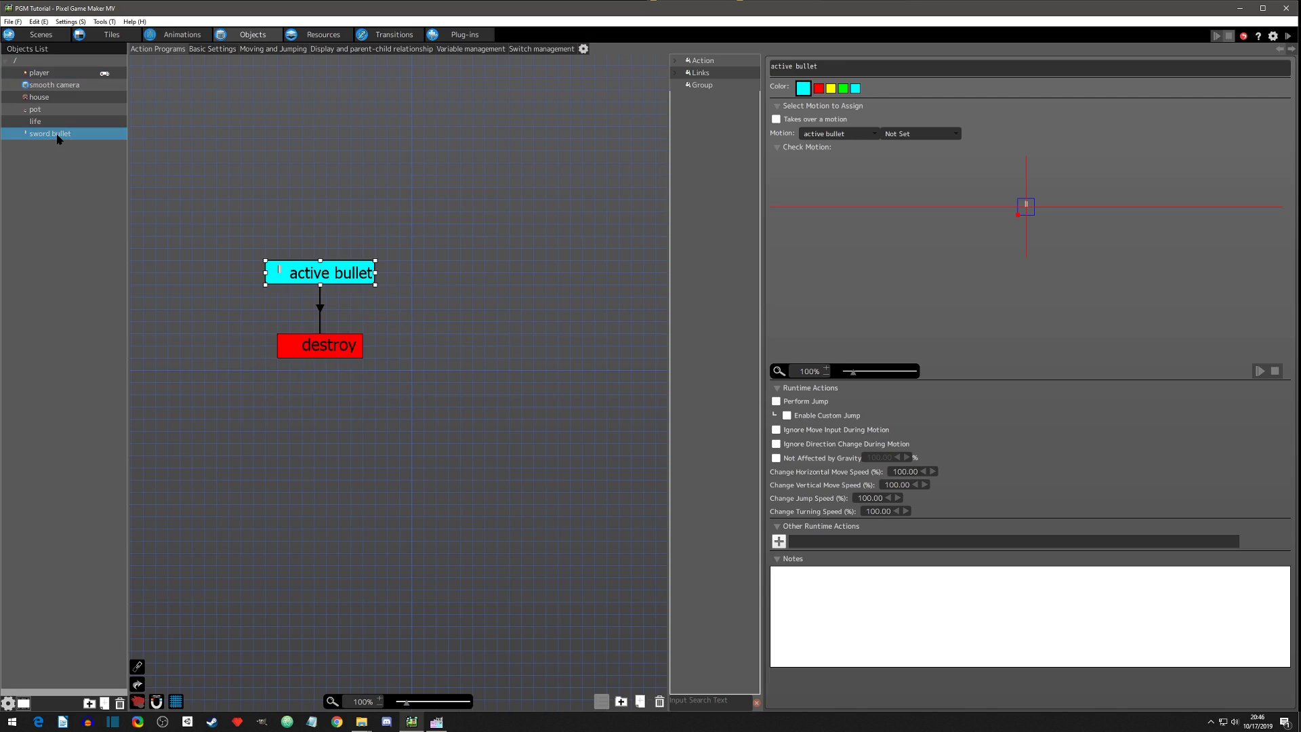
left_click(262, 49)
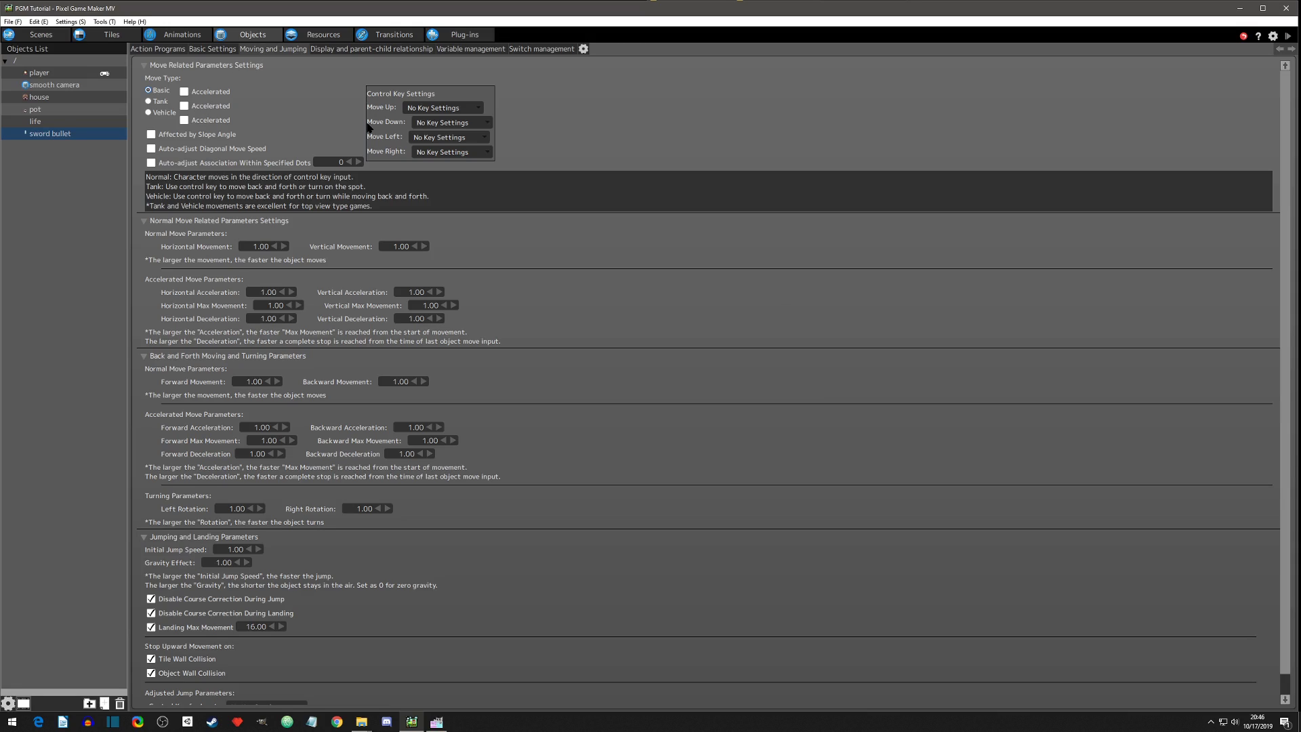
double_click(257, 247)
type("8")
key("Tab")
type("8")
left_click(467, 261)
left_click(219, 49)
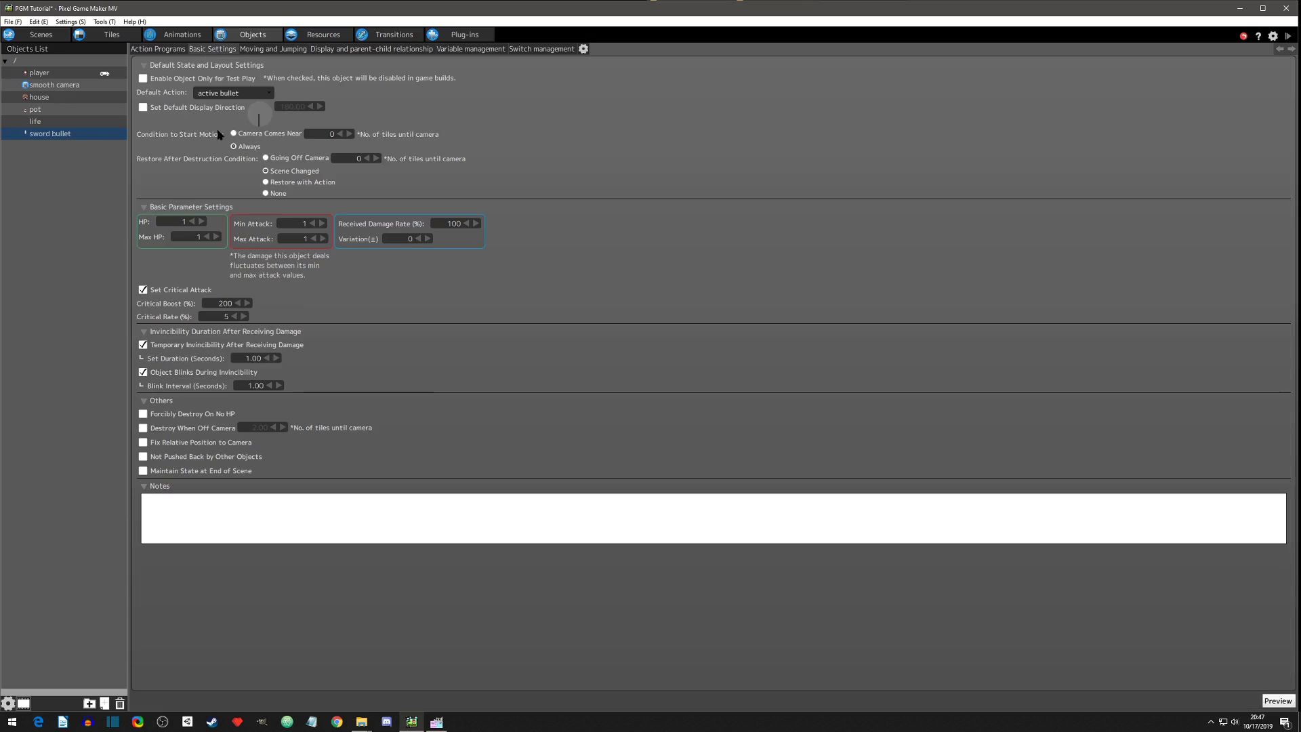
left_click(143, 457)
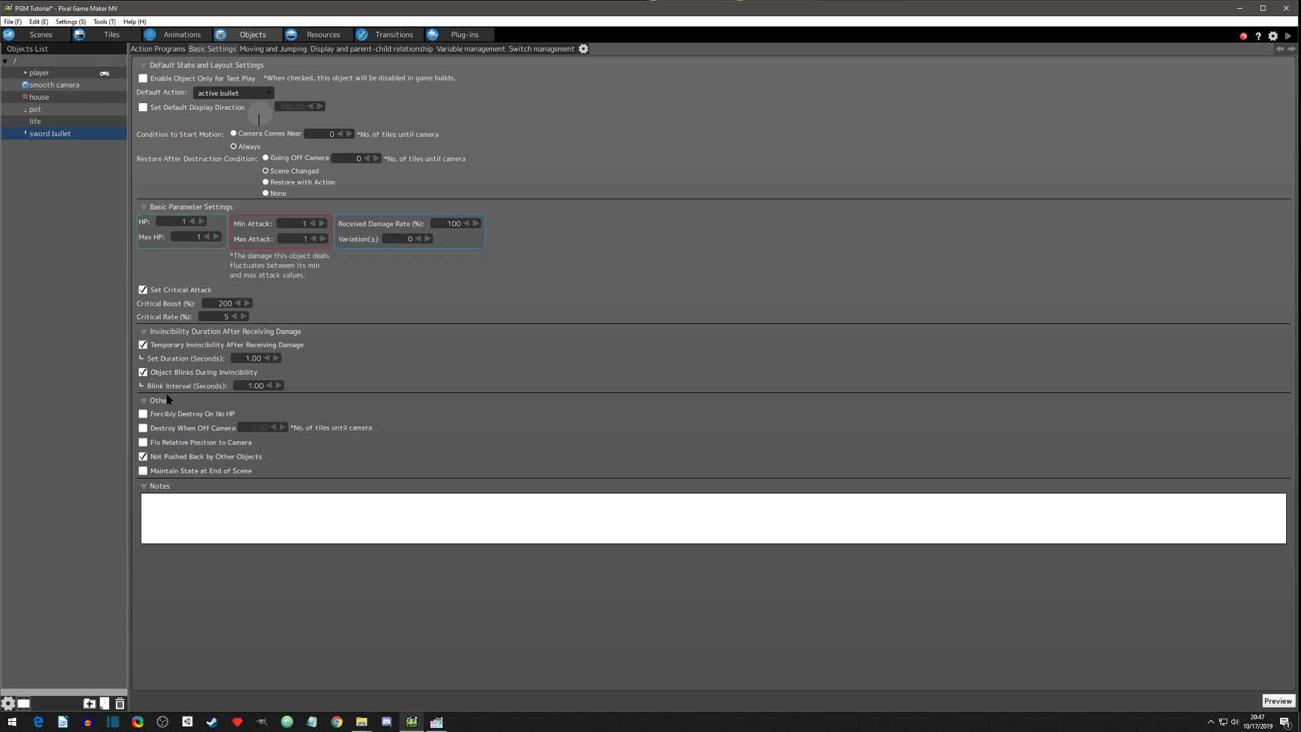
Step: Turn off Flip Vertical for the frame of the sword bullet animation's active bullet motion
left_click(183, 35)
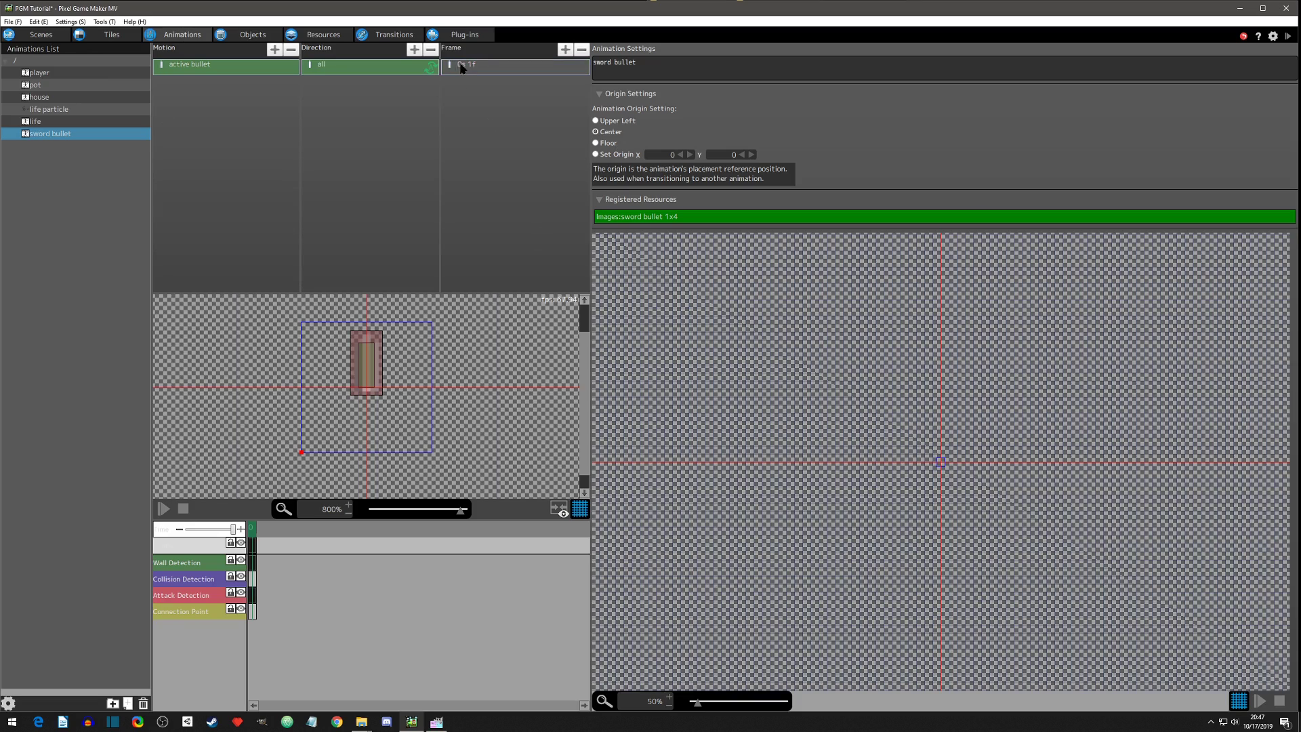
left_click(332, 65)
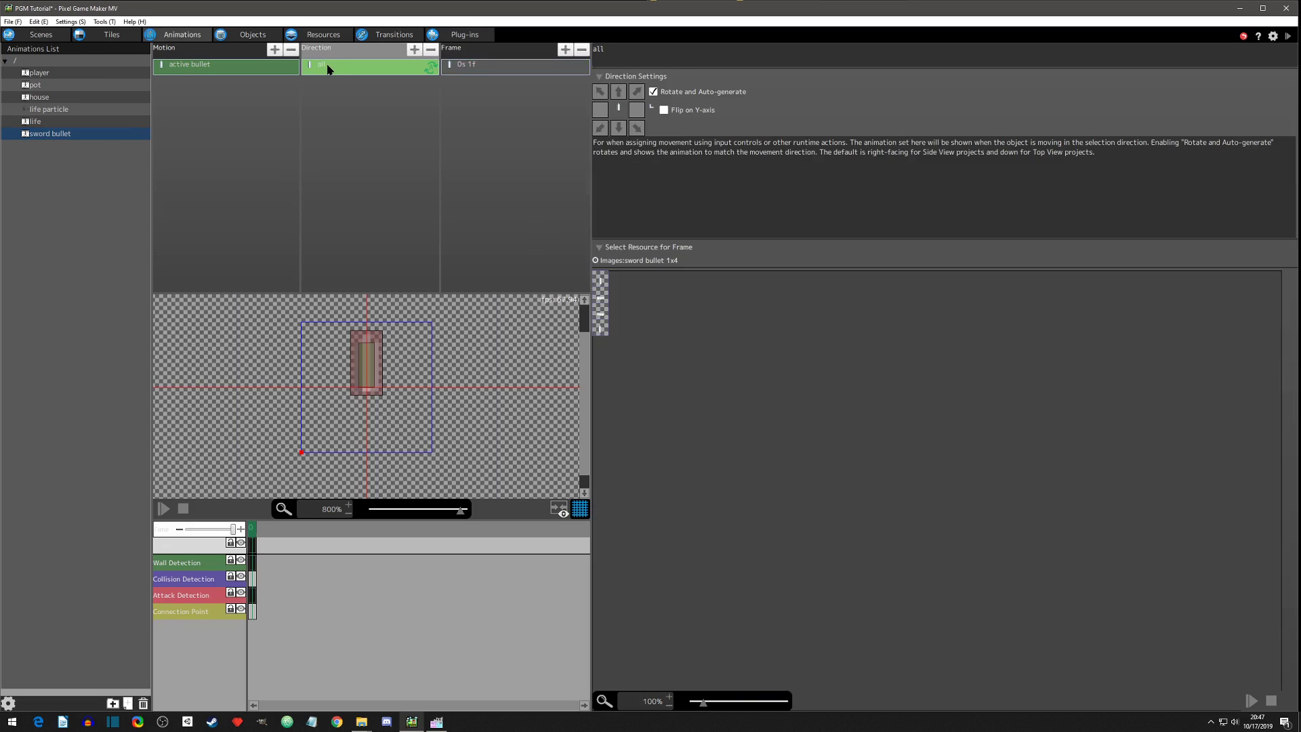
left_click(485, 68)
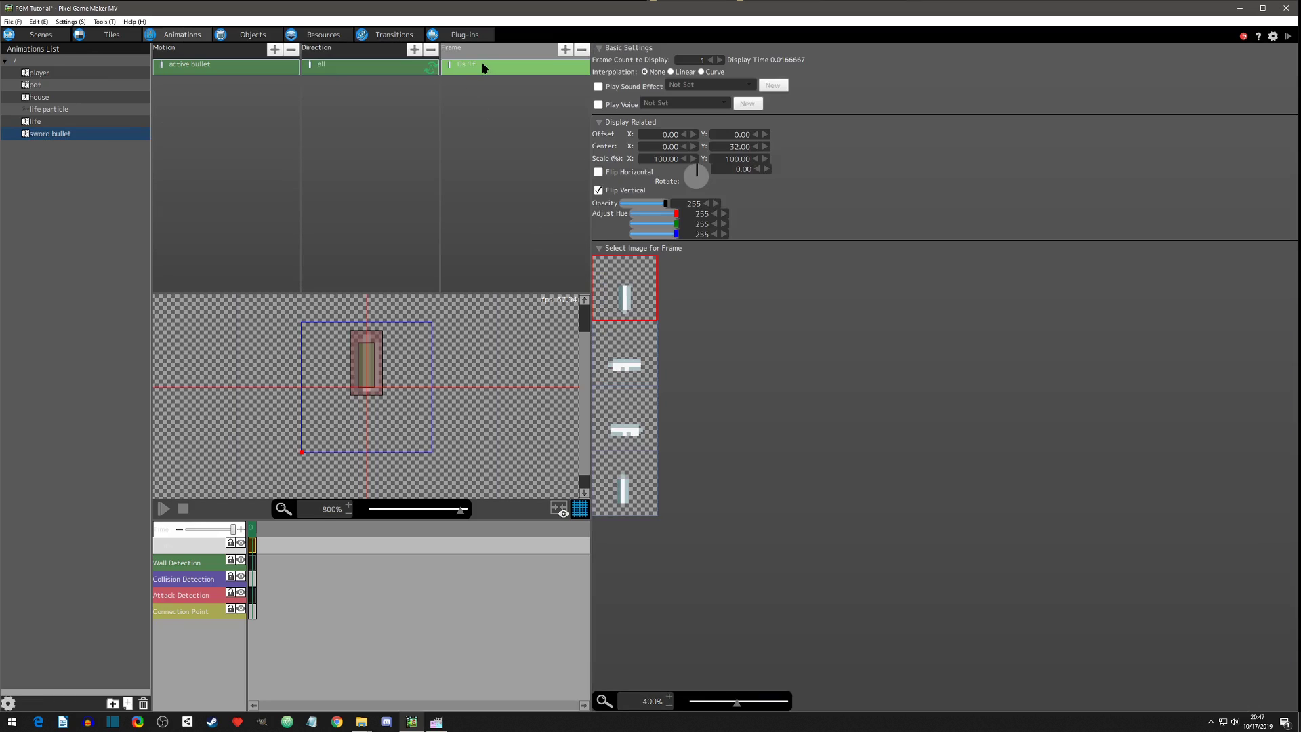
left_click(598, 190)
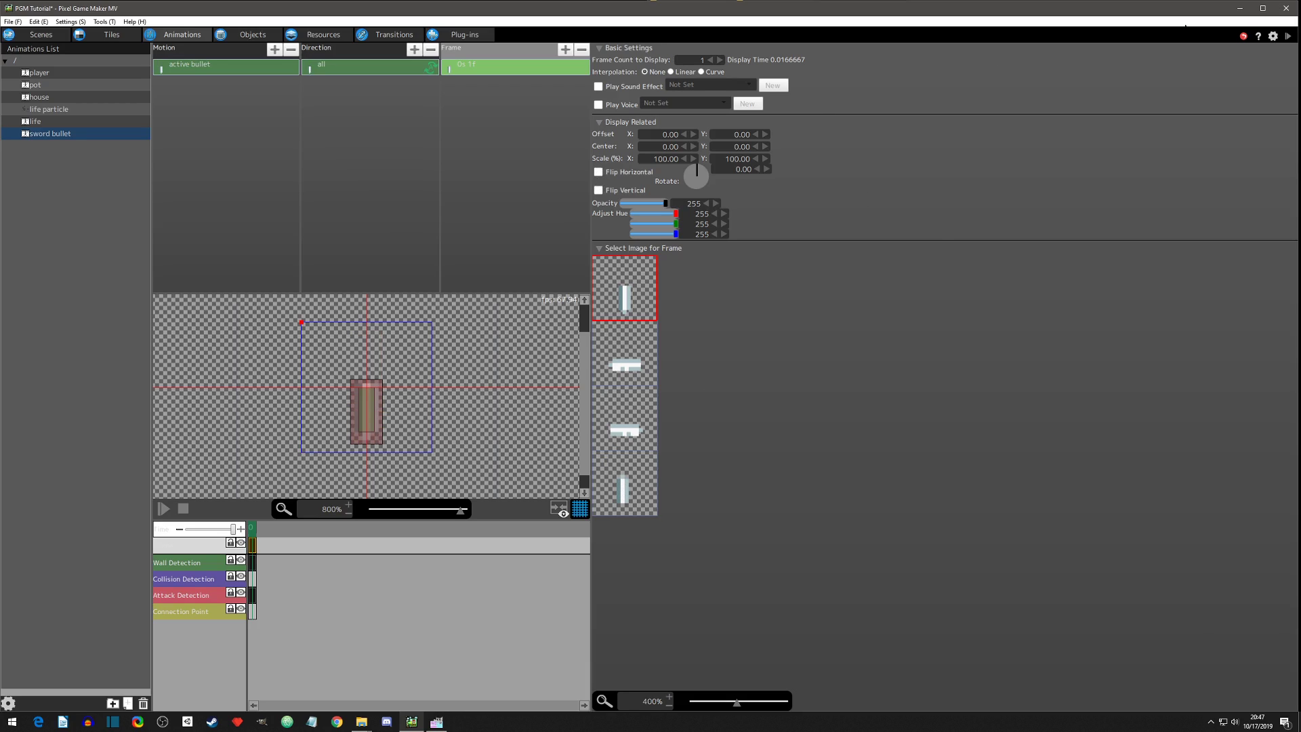
Step: Test-play the game again, fire sword bullets in several directions and at the pots, and close the test window
key("F5")
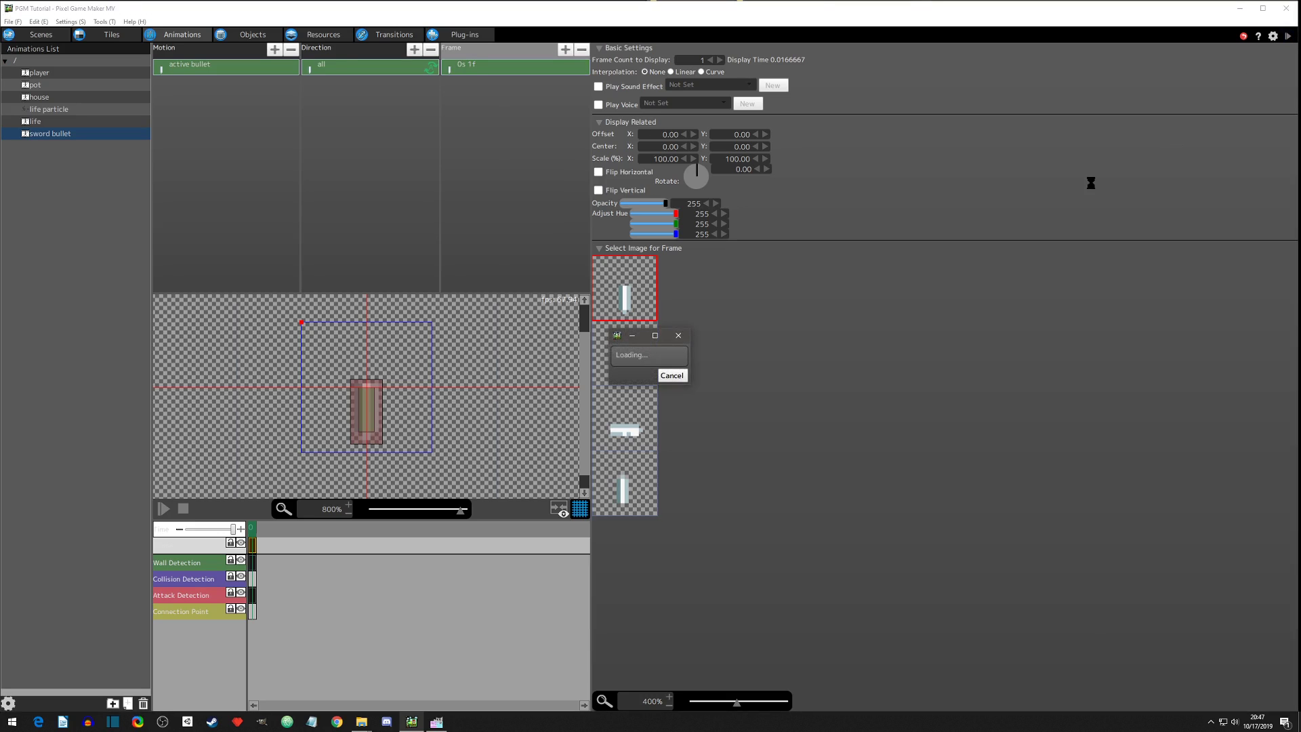
key("Up")
key("Right")
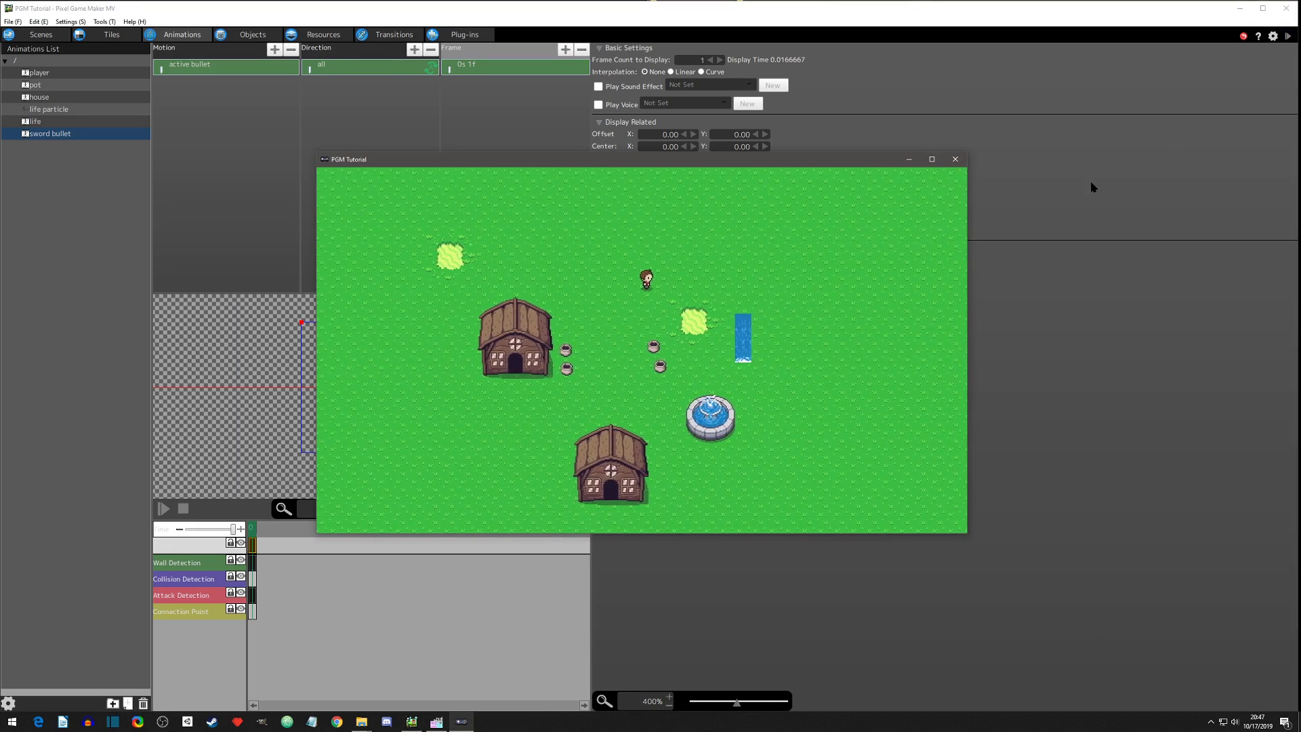
key("z")
key("Right")
key("z")
key("Left")
key("z")
key("Right")
key("Down")
key("z")
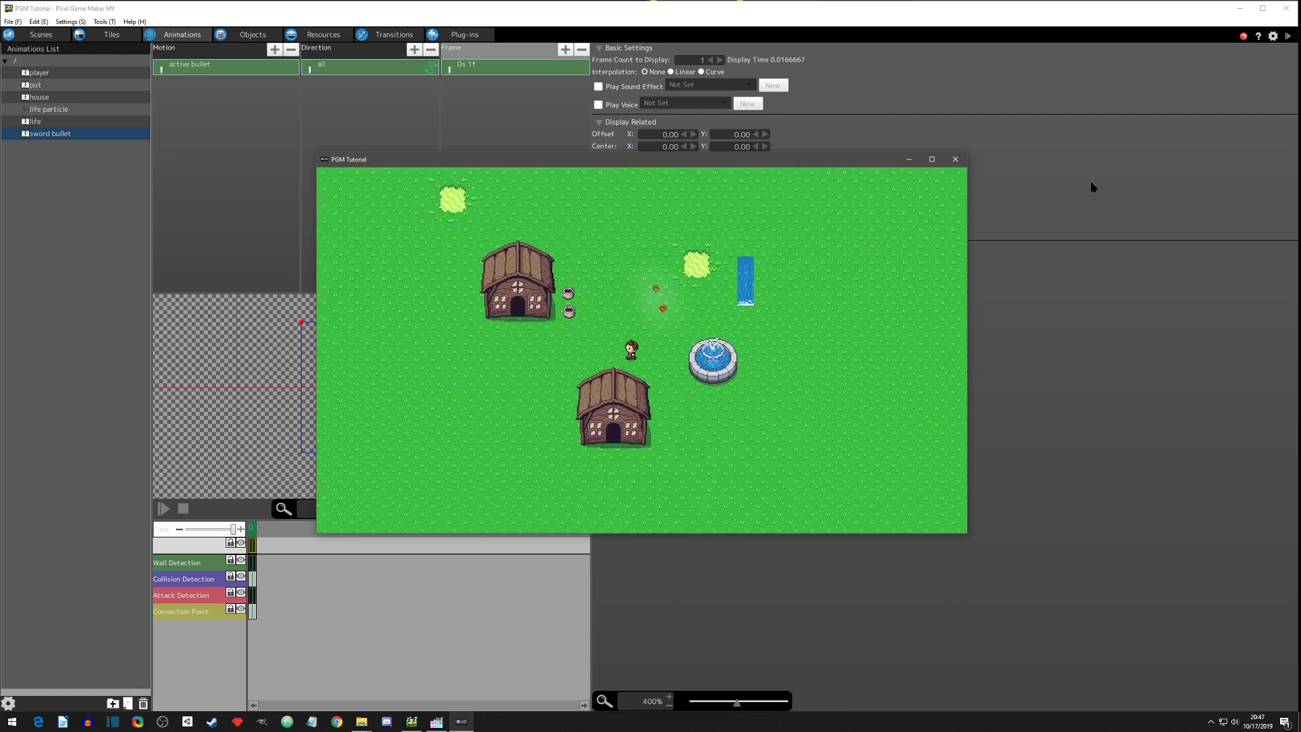
key("Left")
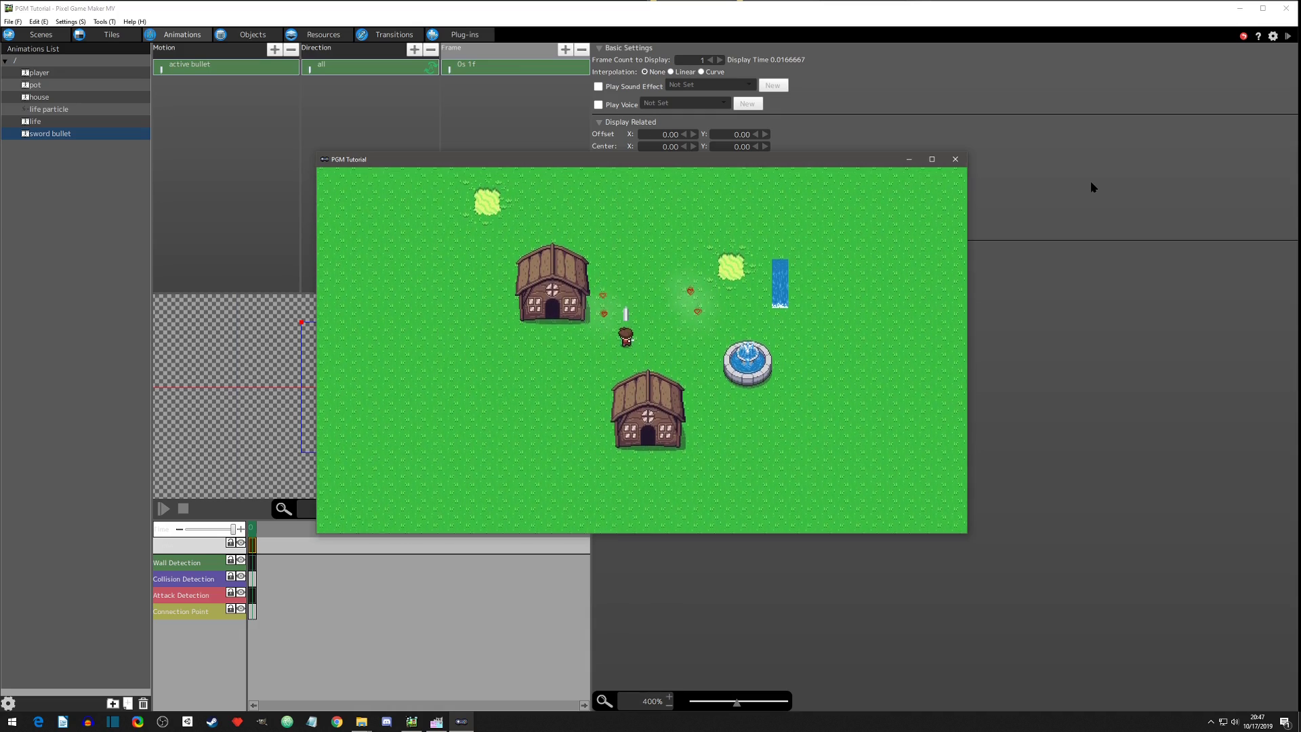
key("Up")
key("Right")
key("z")
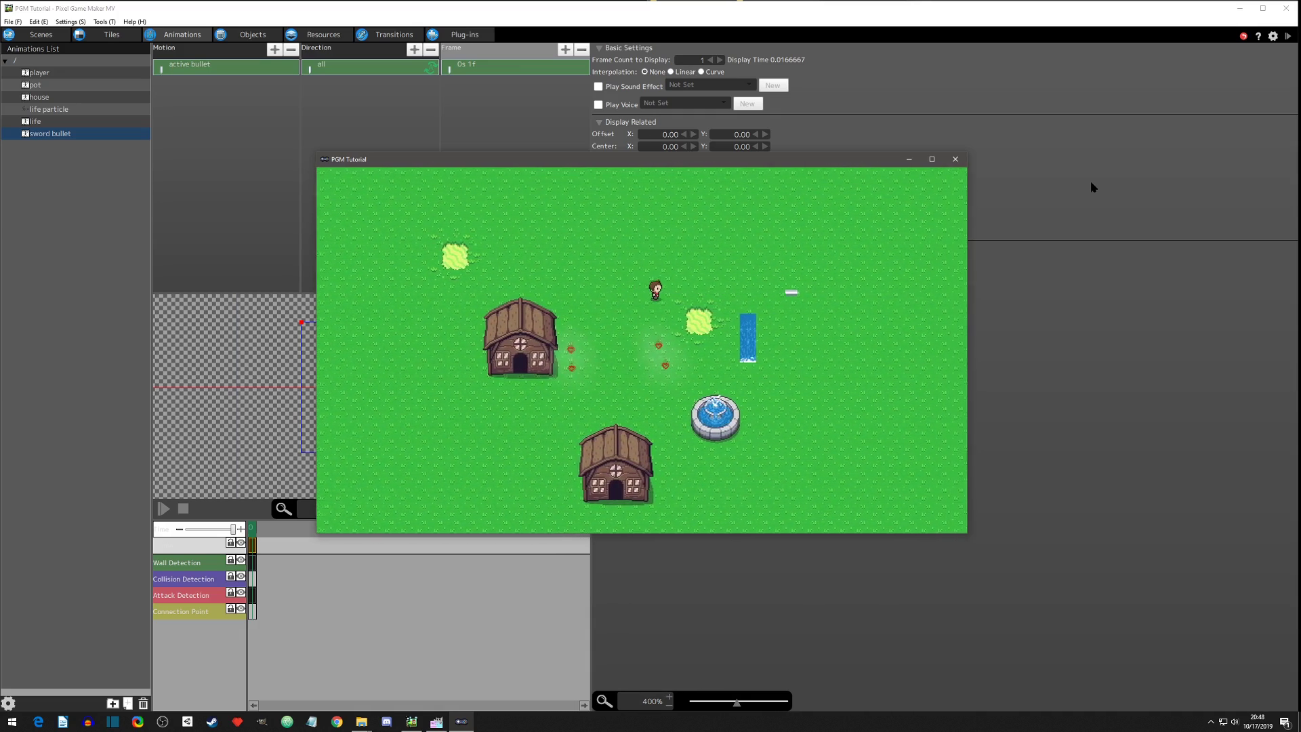
key("Down")
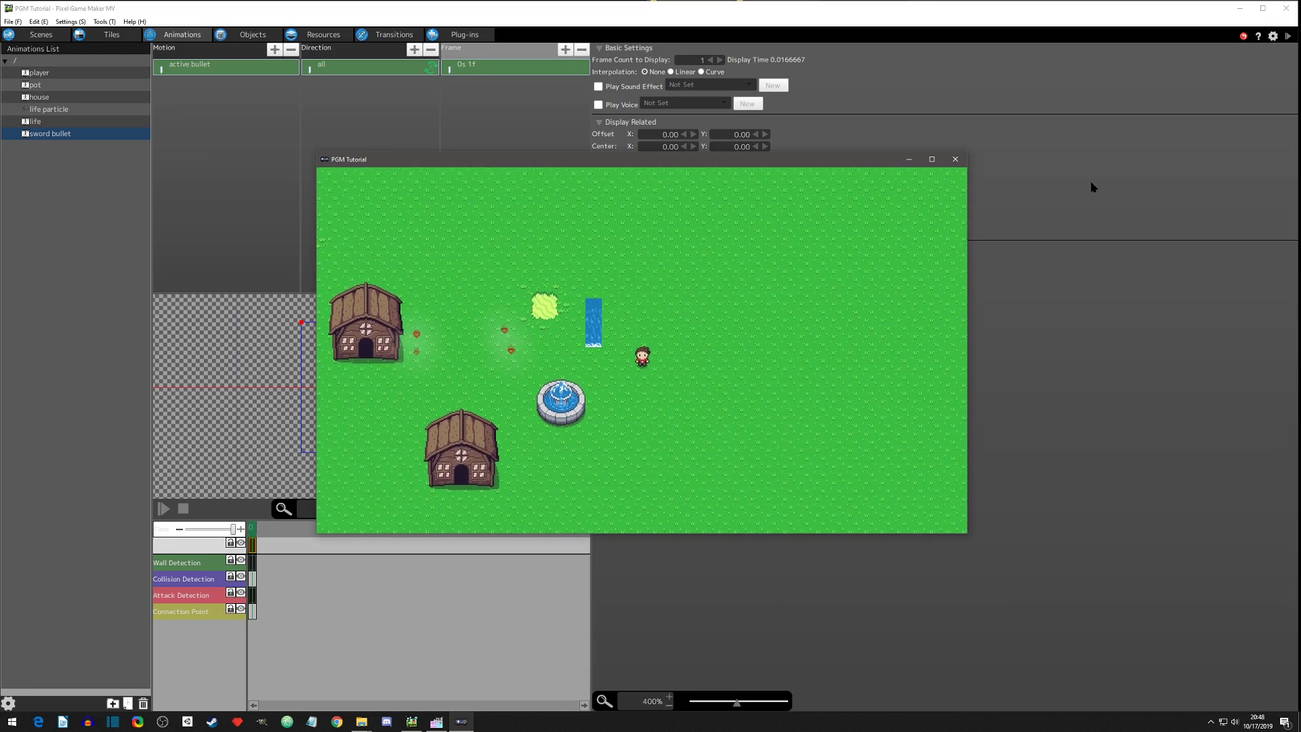
left_click(956, 160)
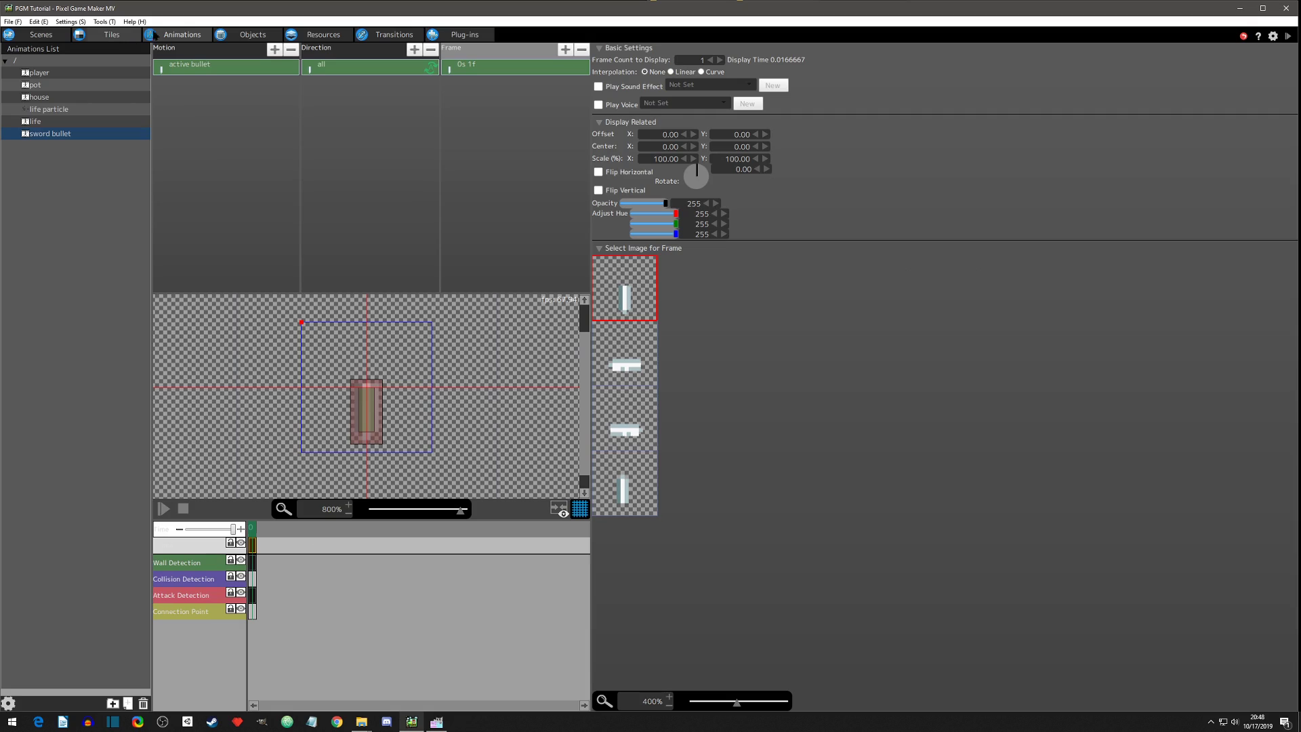
Step: Review the tile wall contact condition on the sword bullet's link from active bullet to destroy
left_click(252, 34)
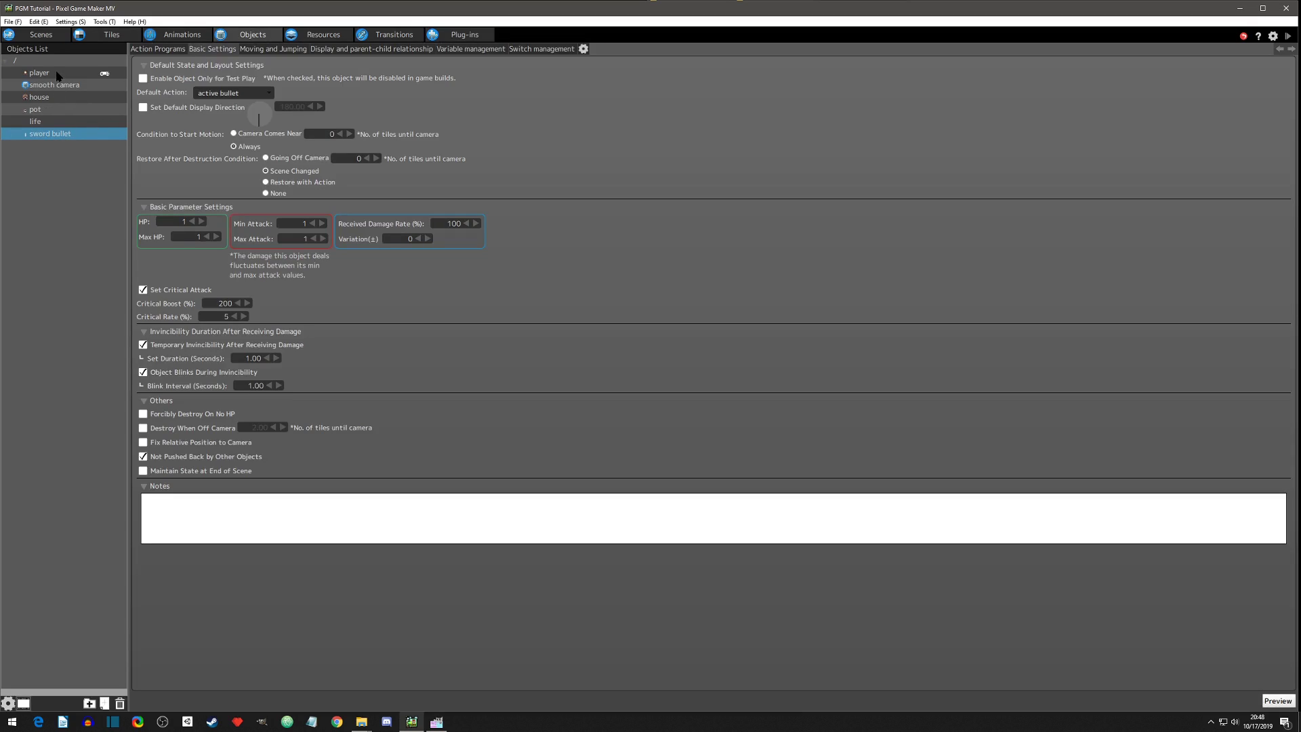
left_click(151, 50)
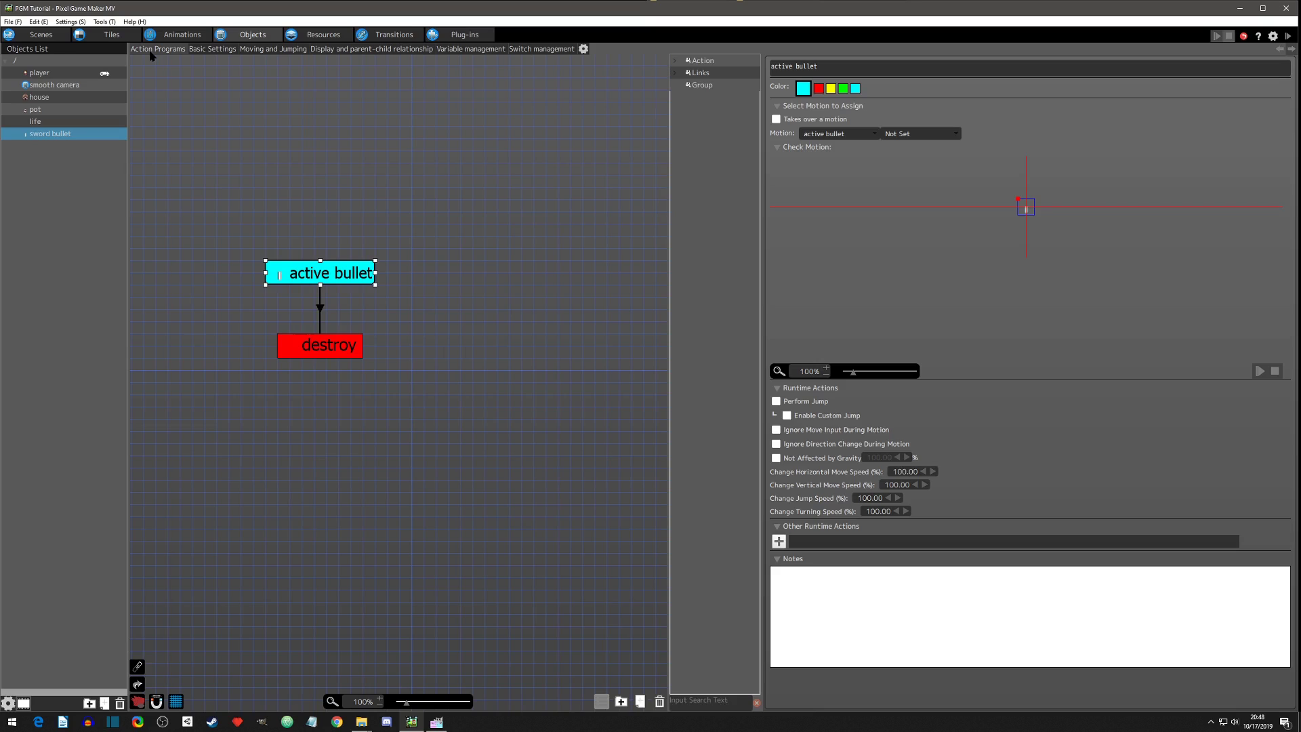
left_click(320, 310)
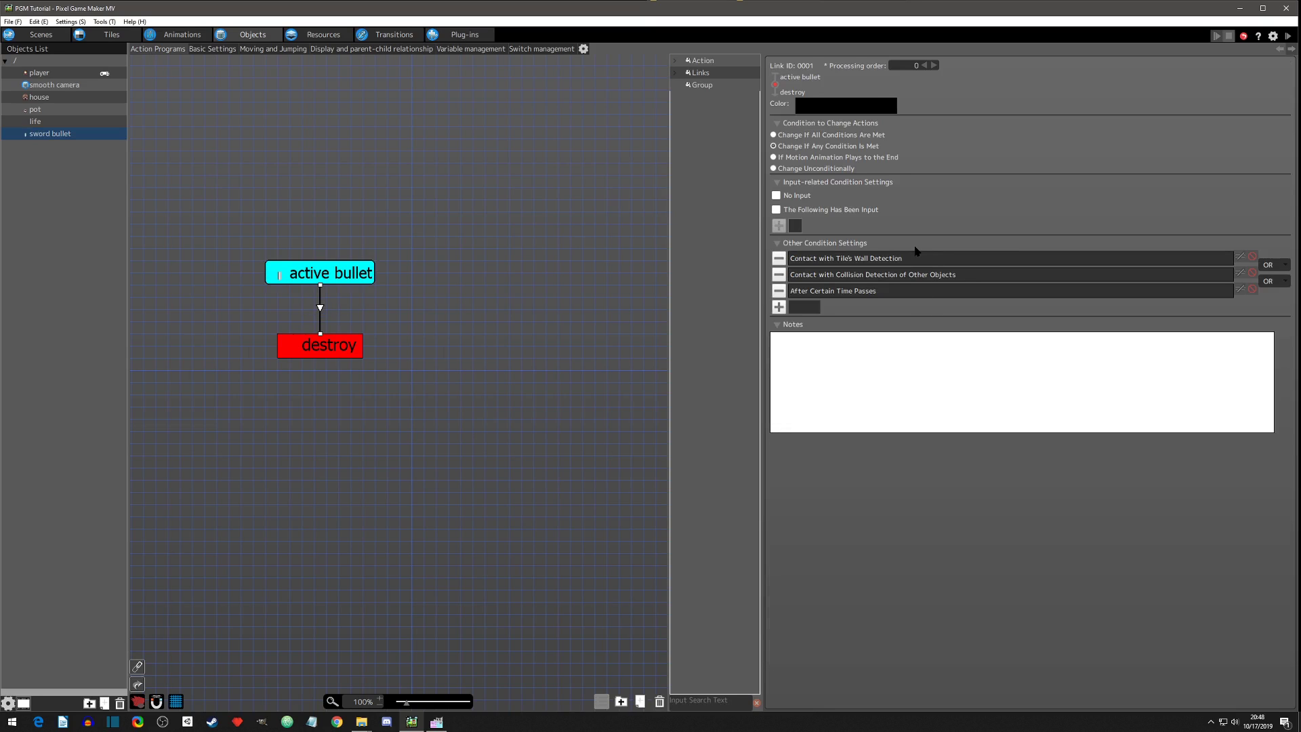
double_click(856, 263)
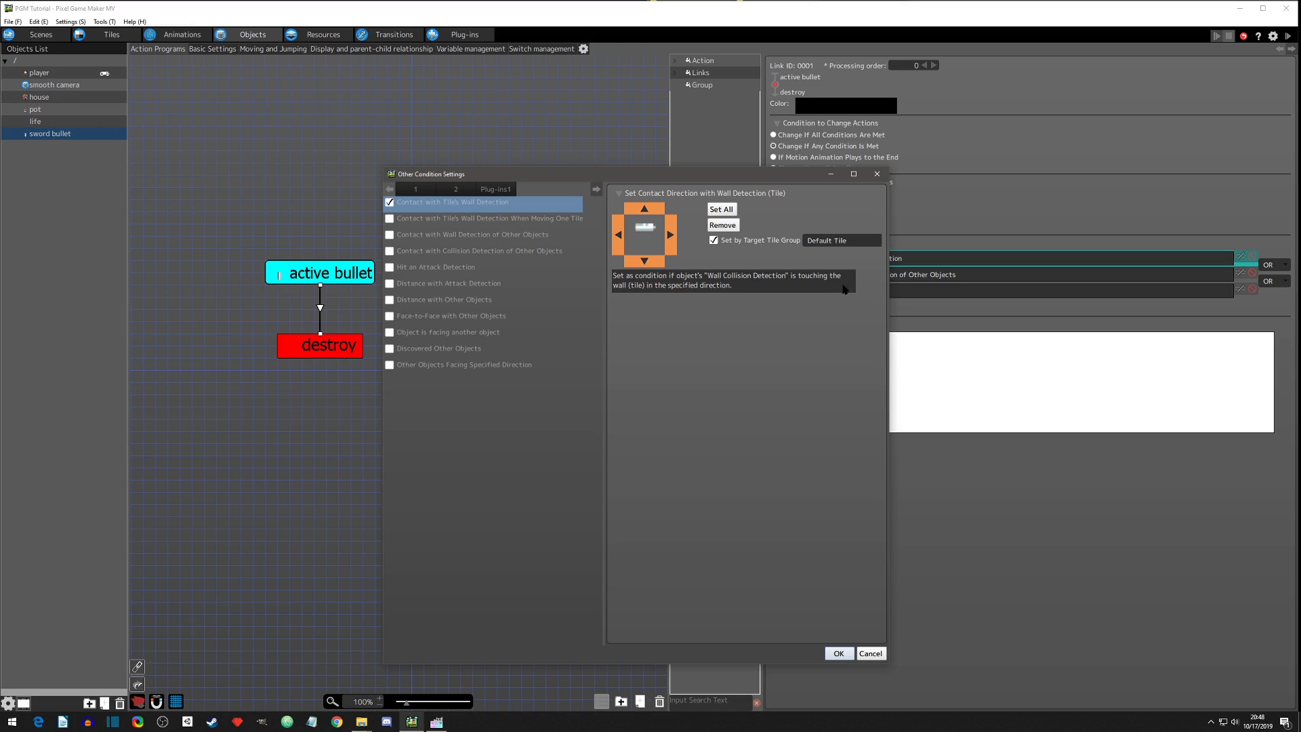
left_click(839, 653)
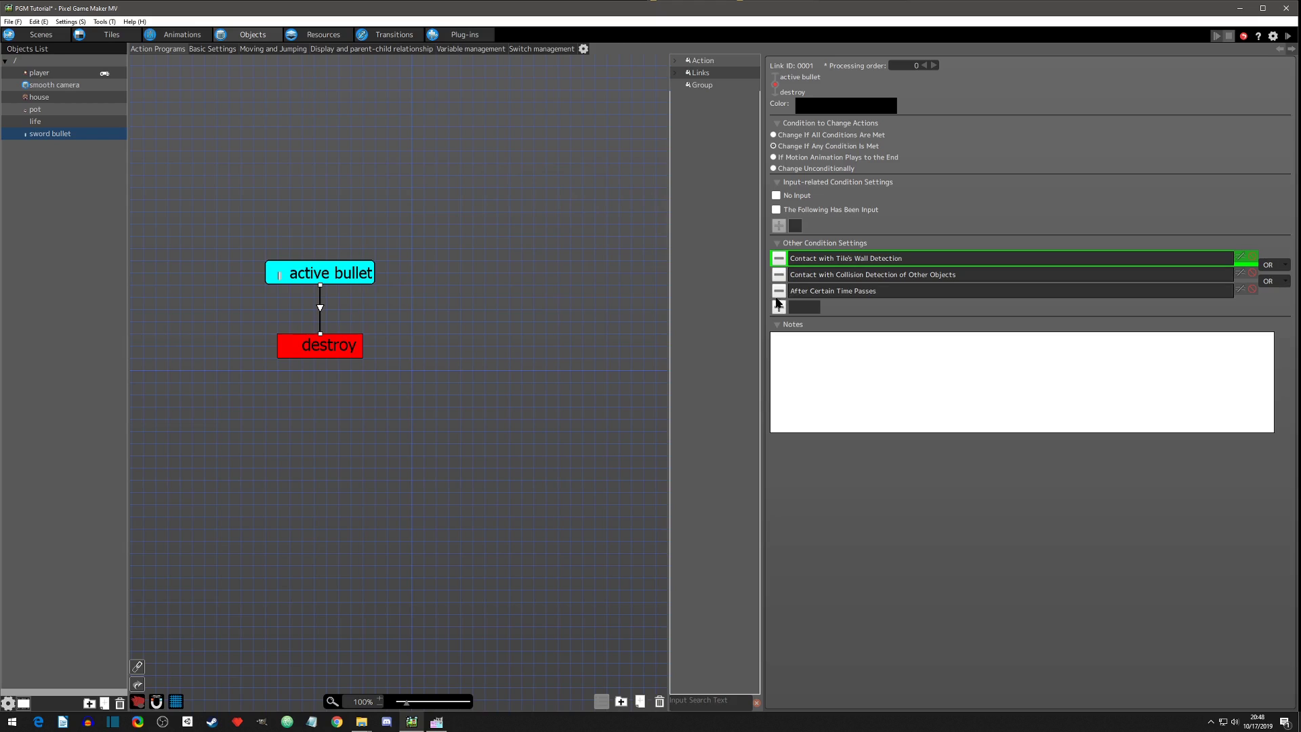
Step: Add an OR condition to the destroy link for contact with the house's wall detection in all directions
double_click(778, 296)
left_click(435, 236)
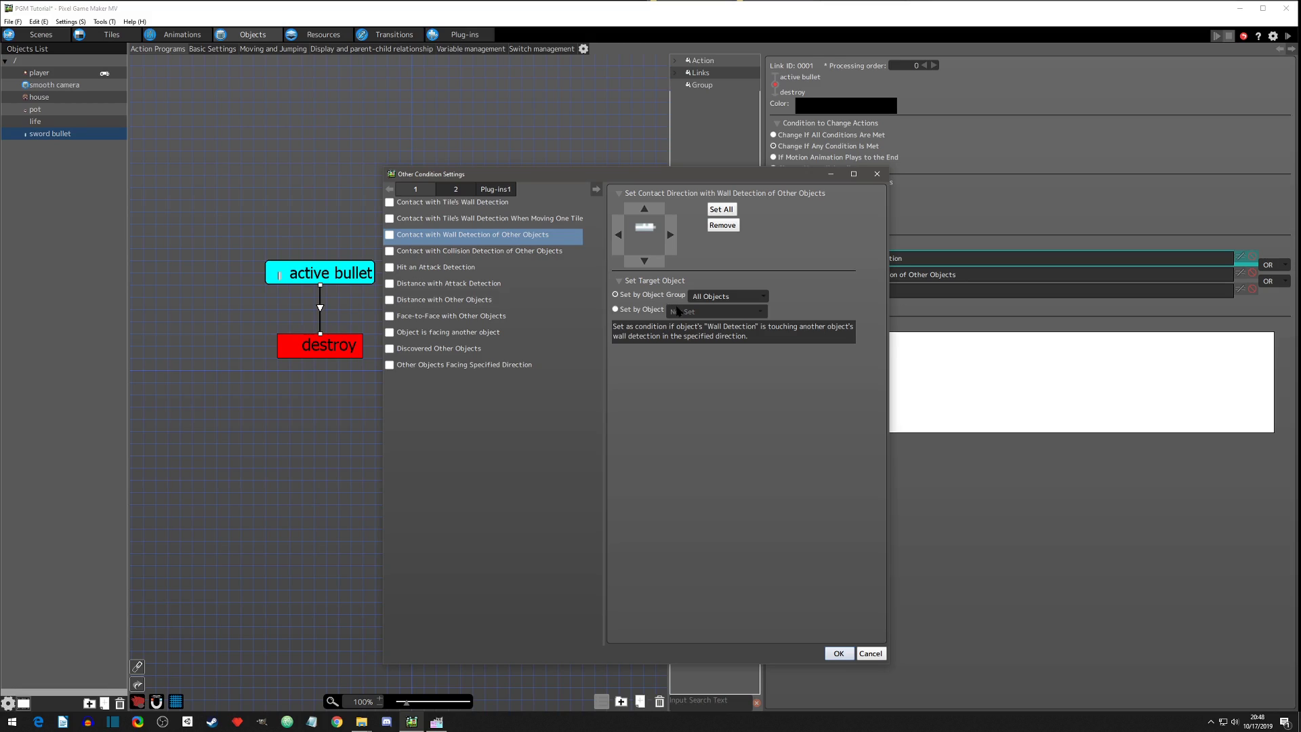
left_click(651, 310)
left_click(678, 311)
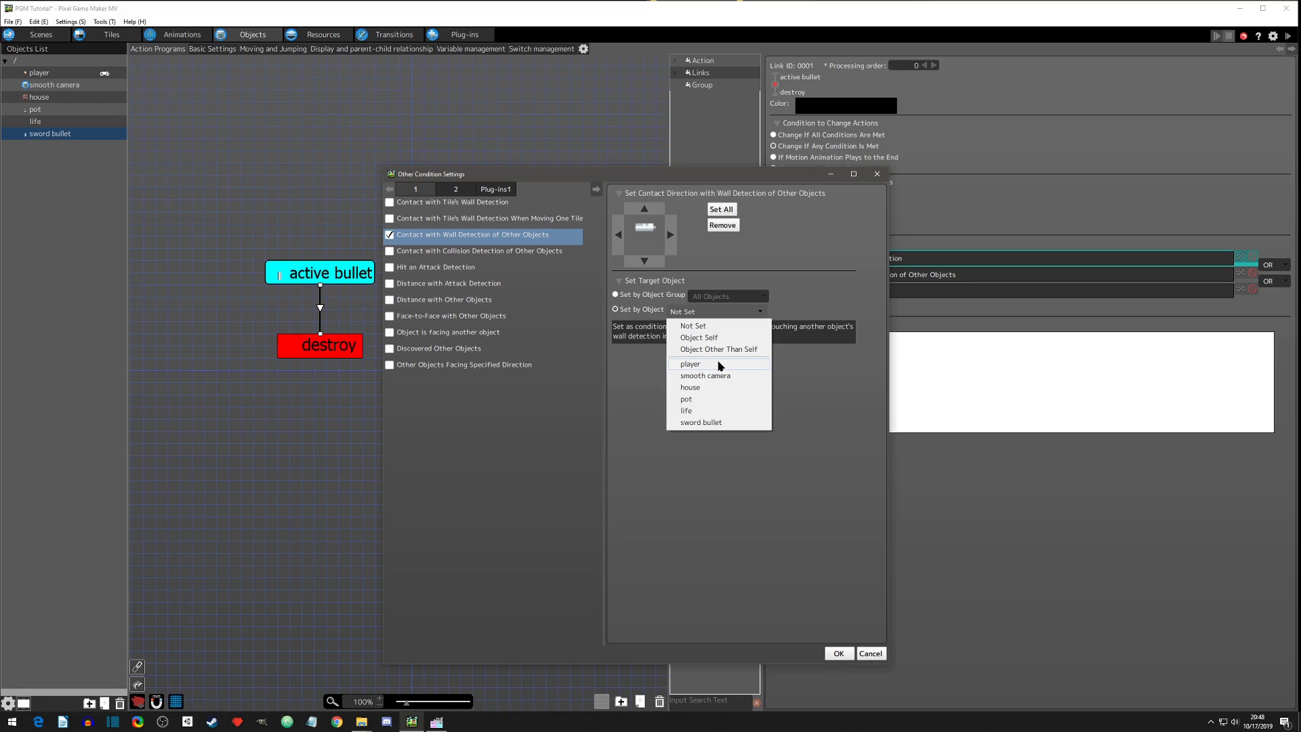
left_click(704, 388)
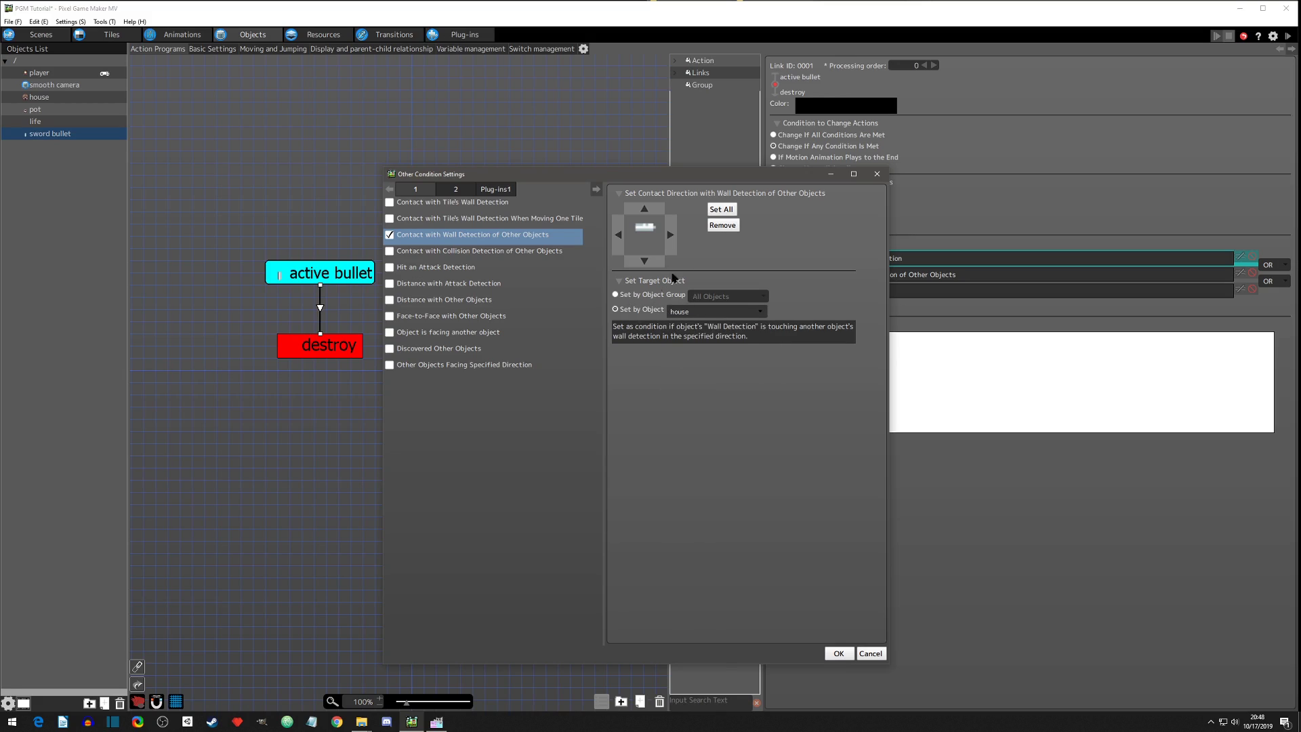
left_click(722, 211)
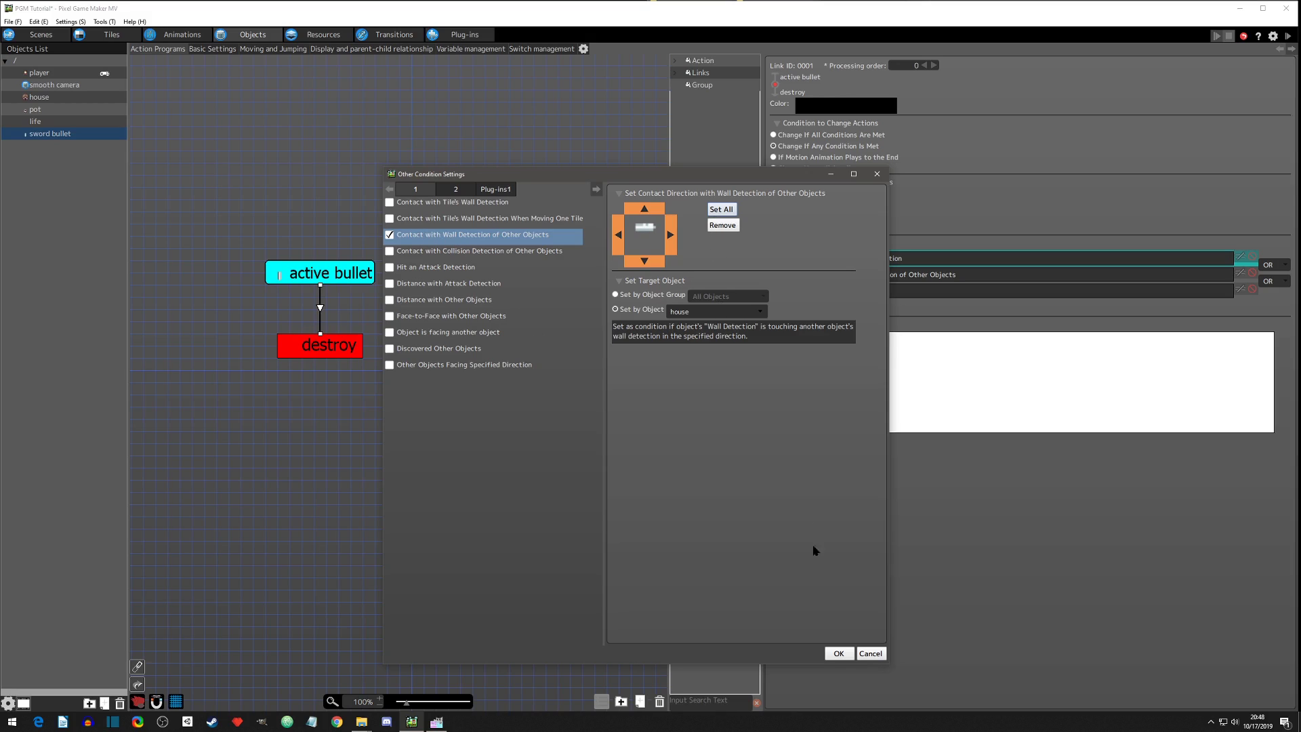
left_click(844, 655)
left_click(1274, 298)
left_click(1274, 322)
Step: Test-play the game and walk the player around the lower house, firing sword bullets near the houses
left_click(1287, 36)
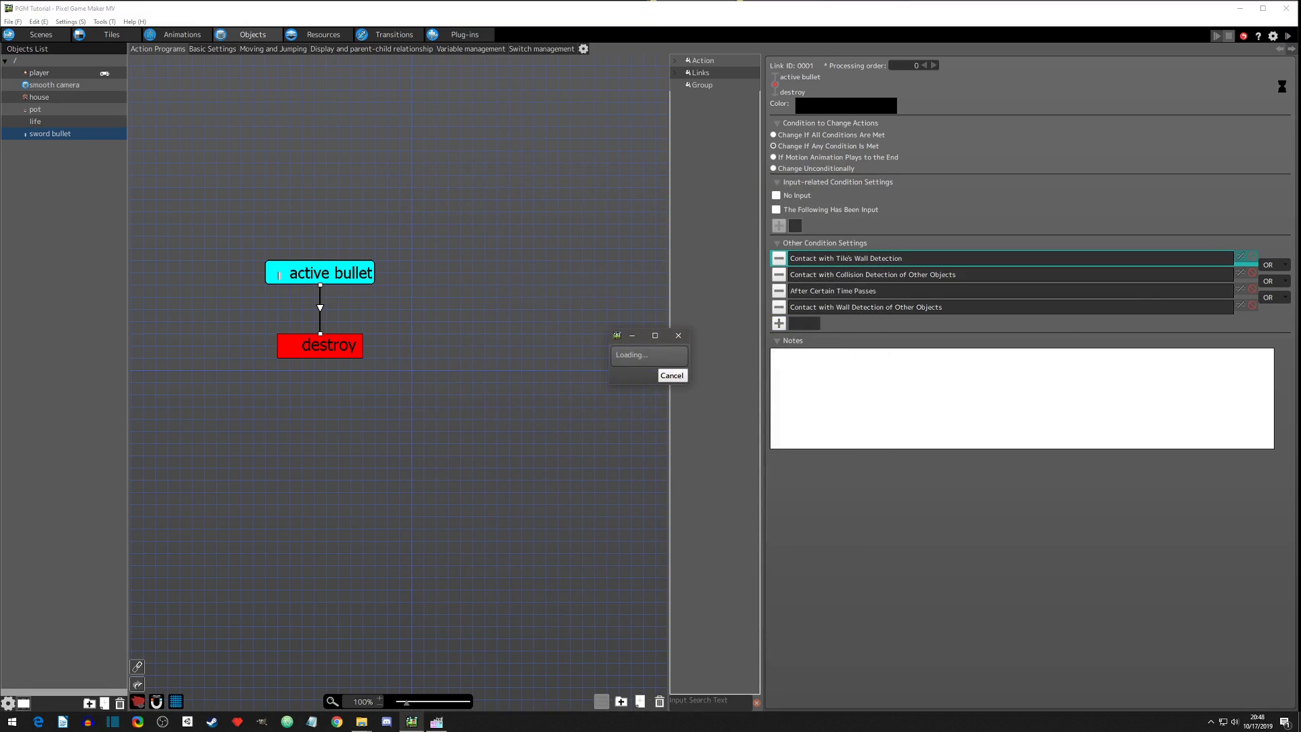
key("Down")
key("Right")
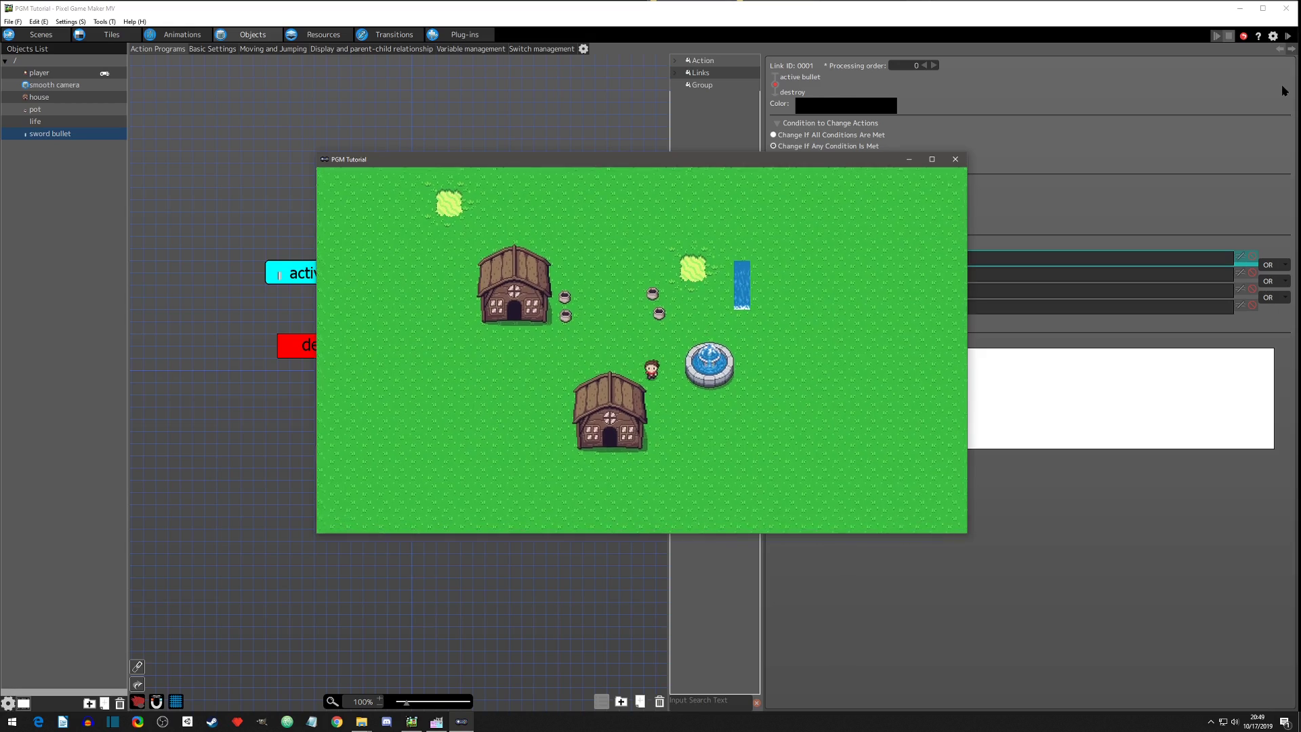
key("Up")
key("Right")
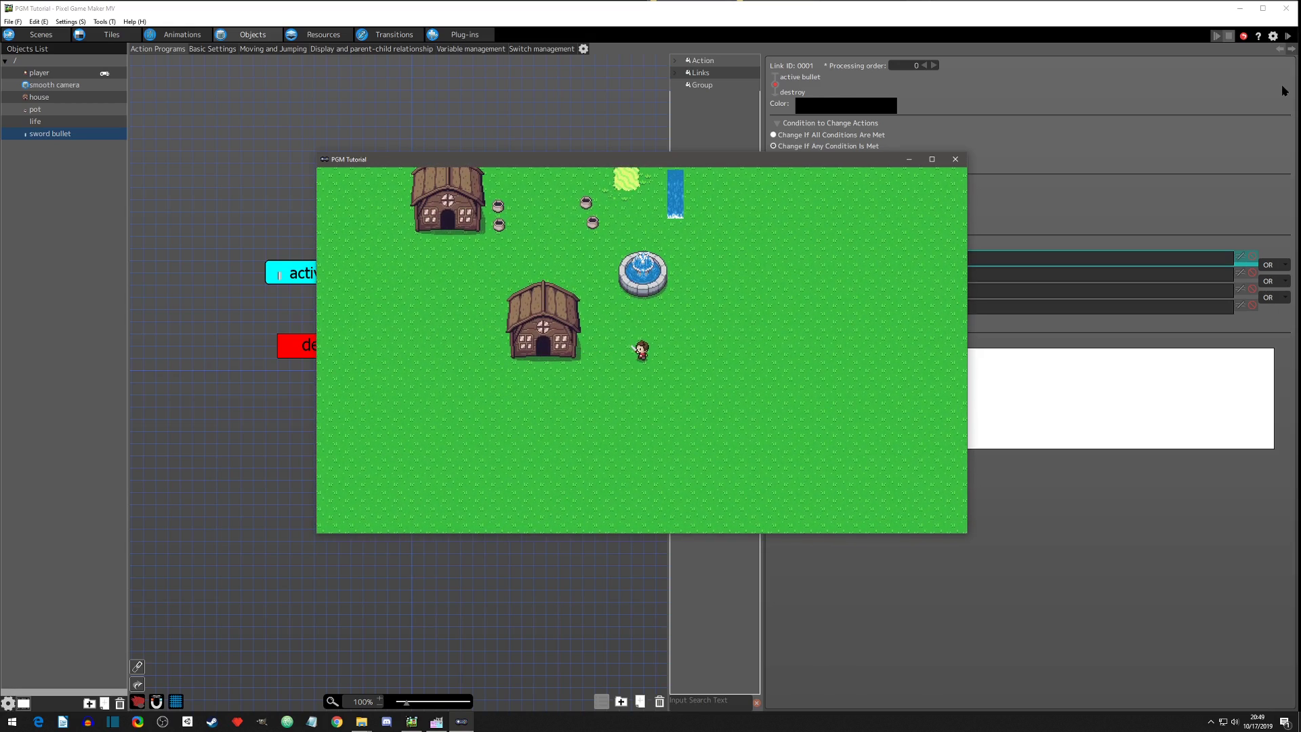
key("z")
key("Up")
key("Left")
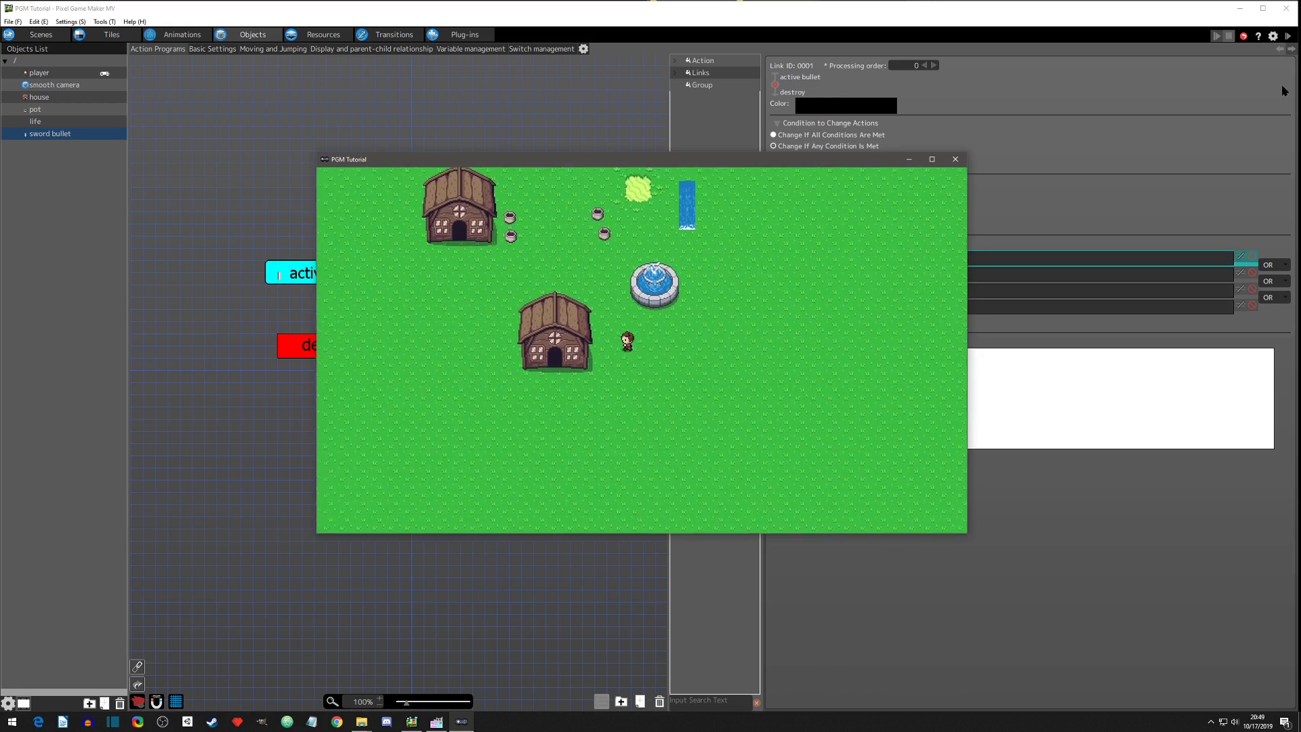
key("Down")
key("Left")
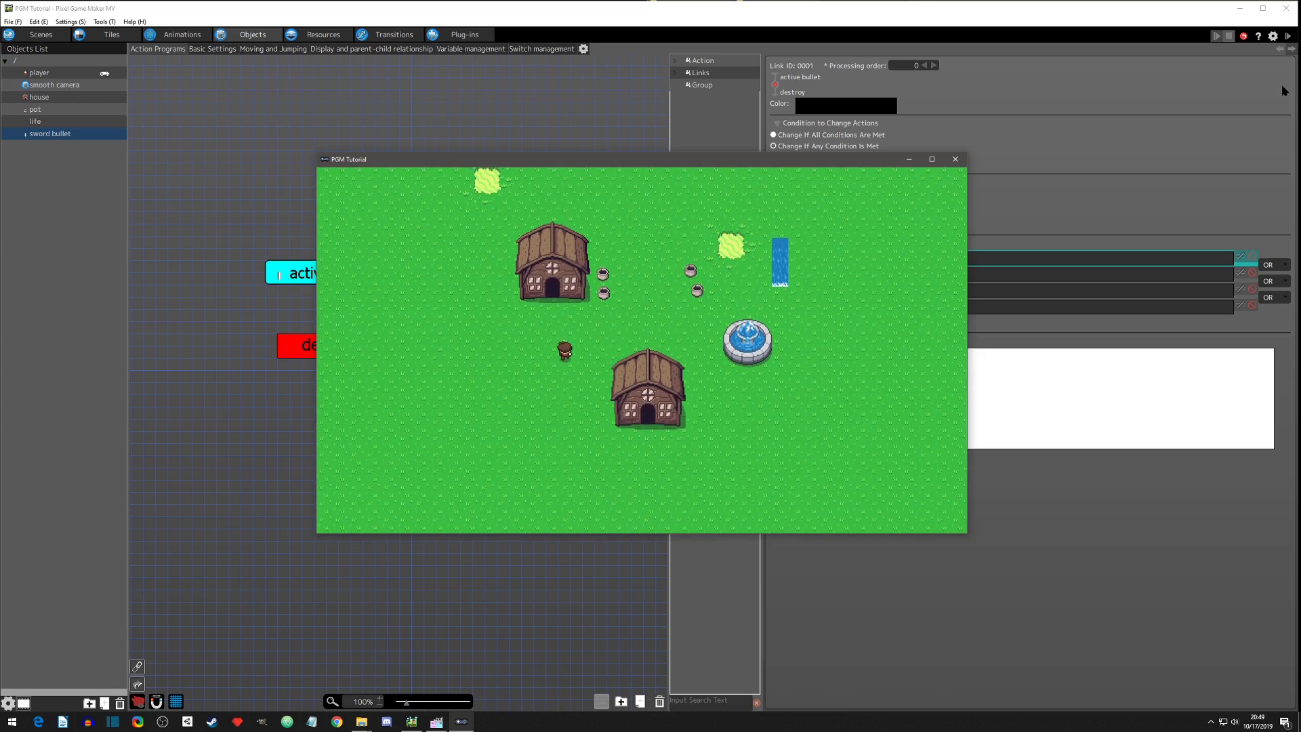
key("Up")
key("z")
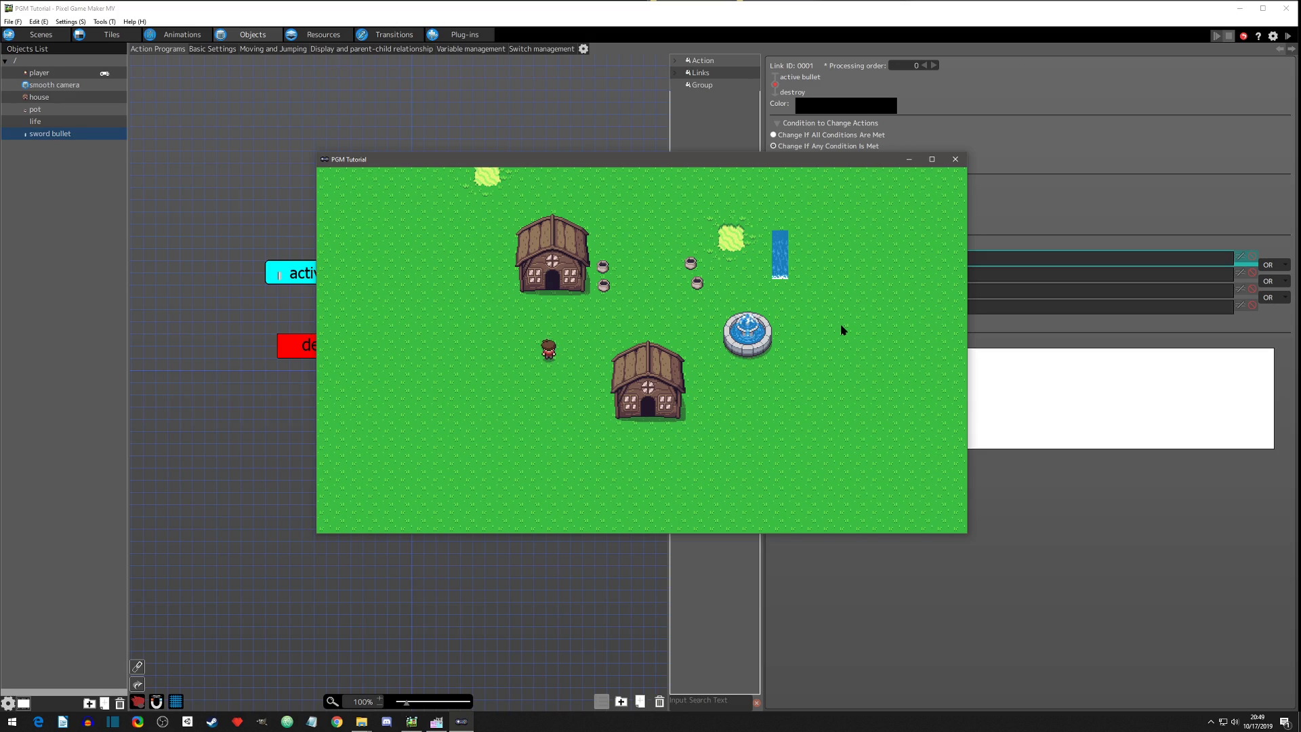
Step: Fire sword bullets upward below the upper house and sideways through the pots
key("Down")
key("Right")
key("Up")
key("z")
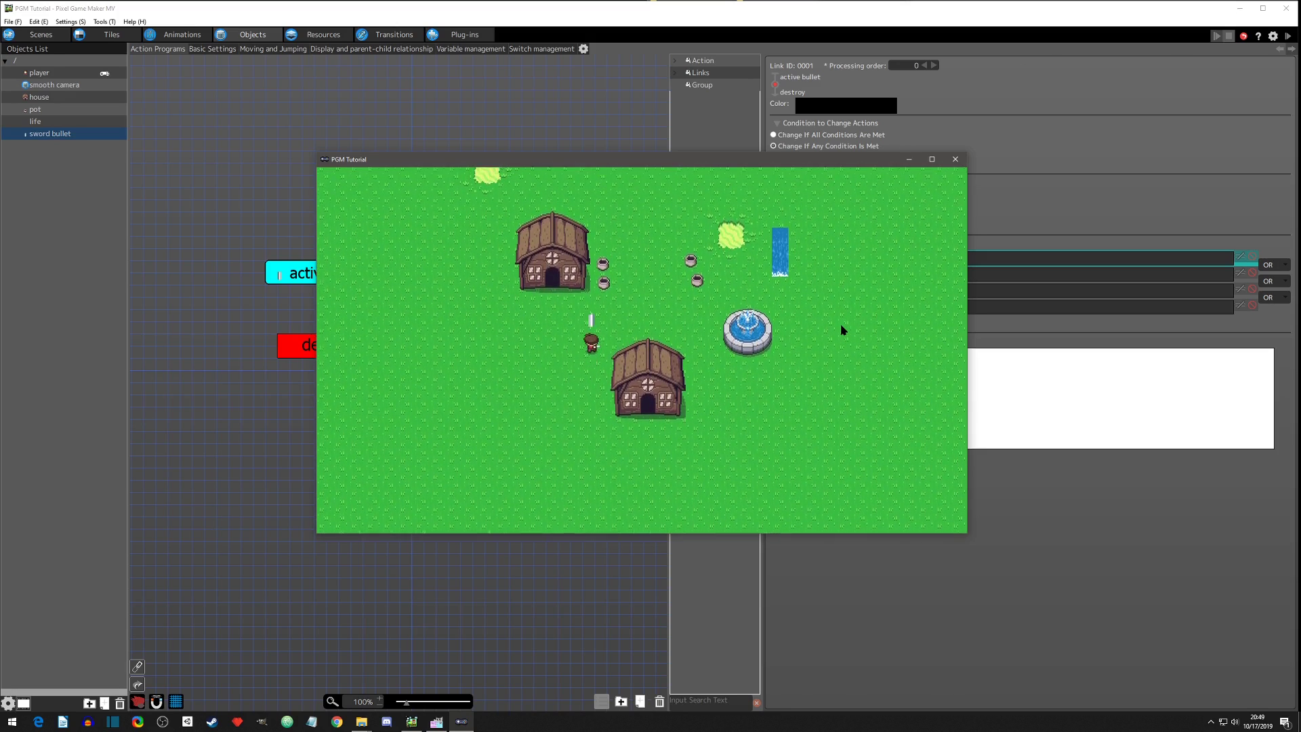
key("Up")
key("Right")
key("z")
key("Right")
key("z")
key("z")
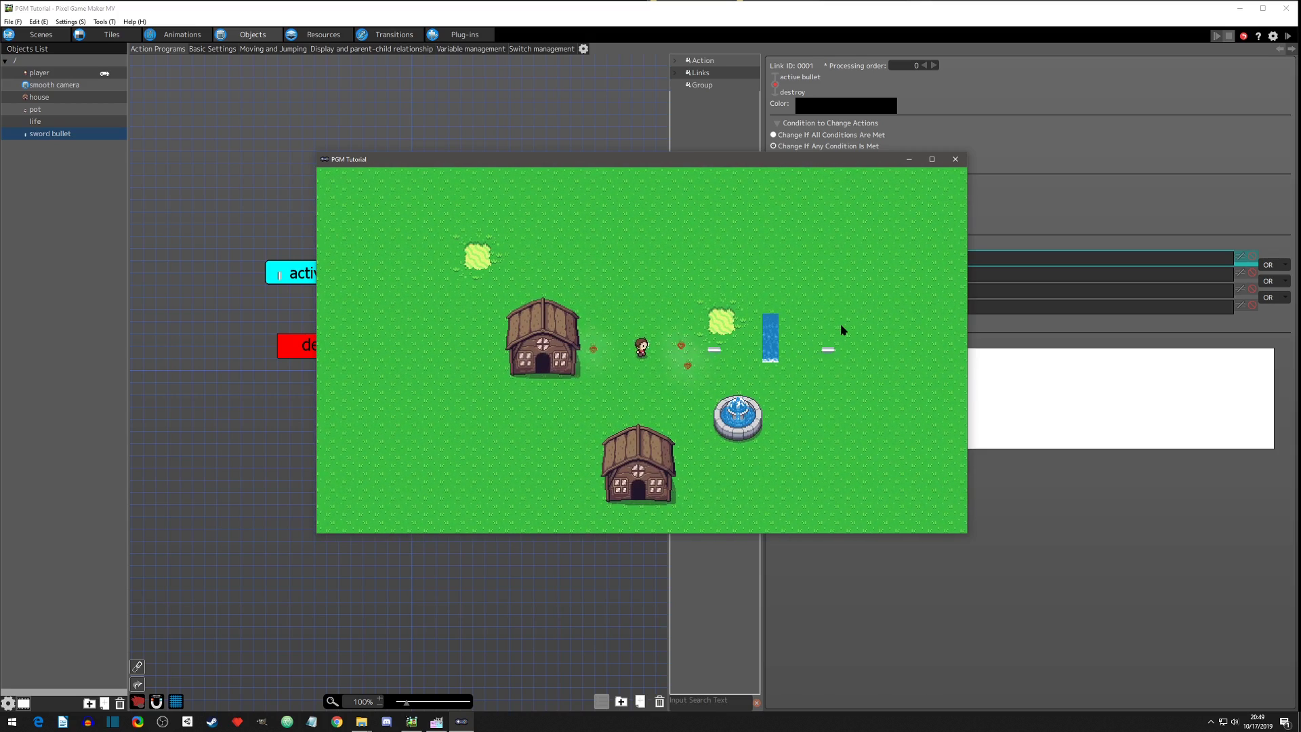
Step: Walk the player around the fountain and waterfall, firing more sword bullets in different directions
key("Down")
key("Right")
key("z")
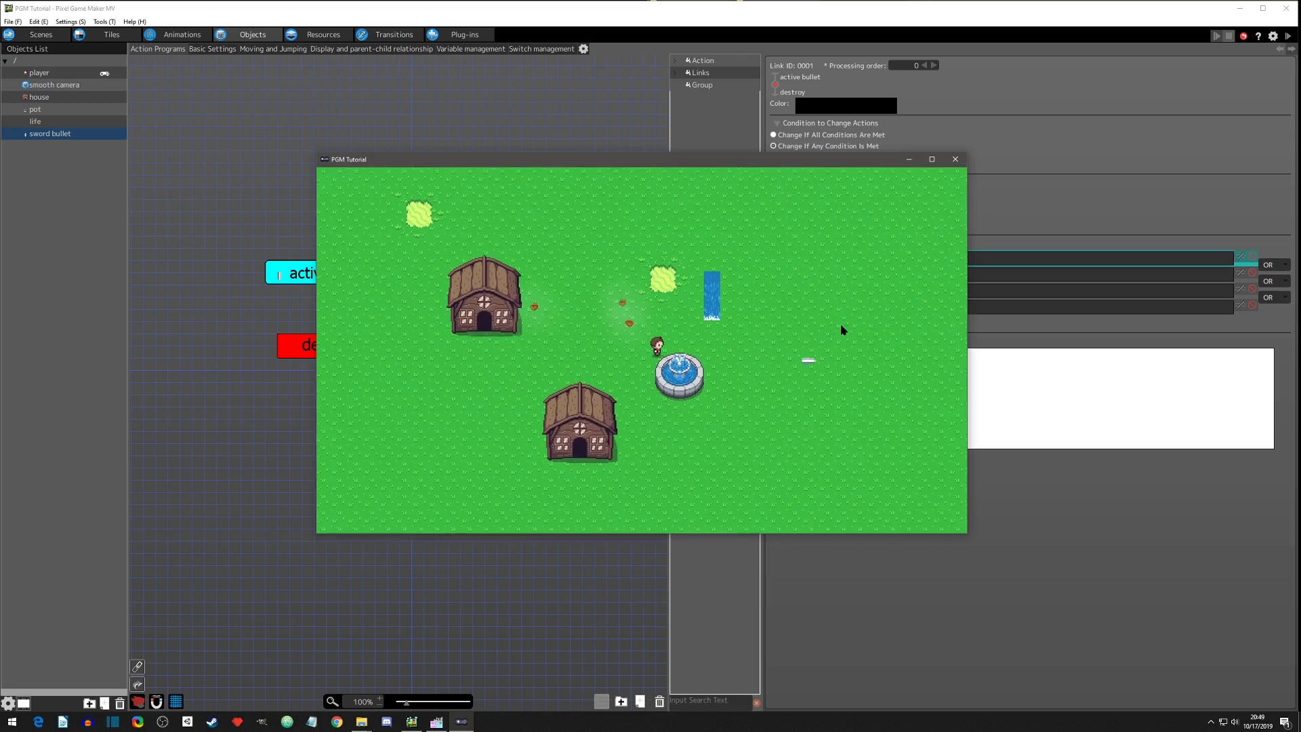
key("Right")
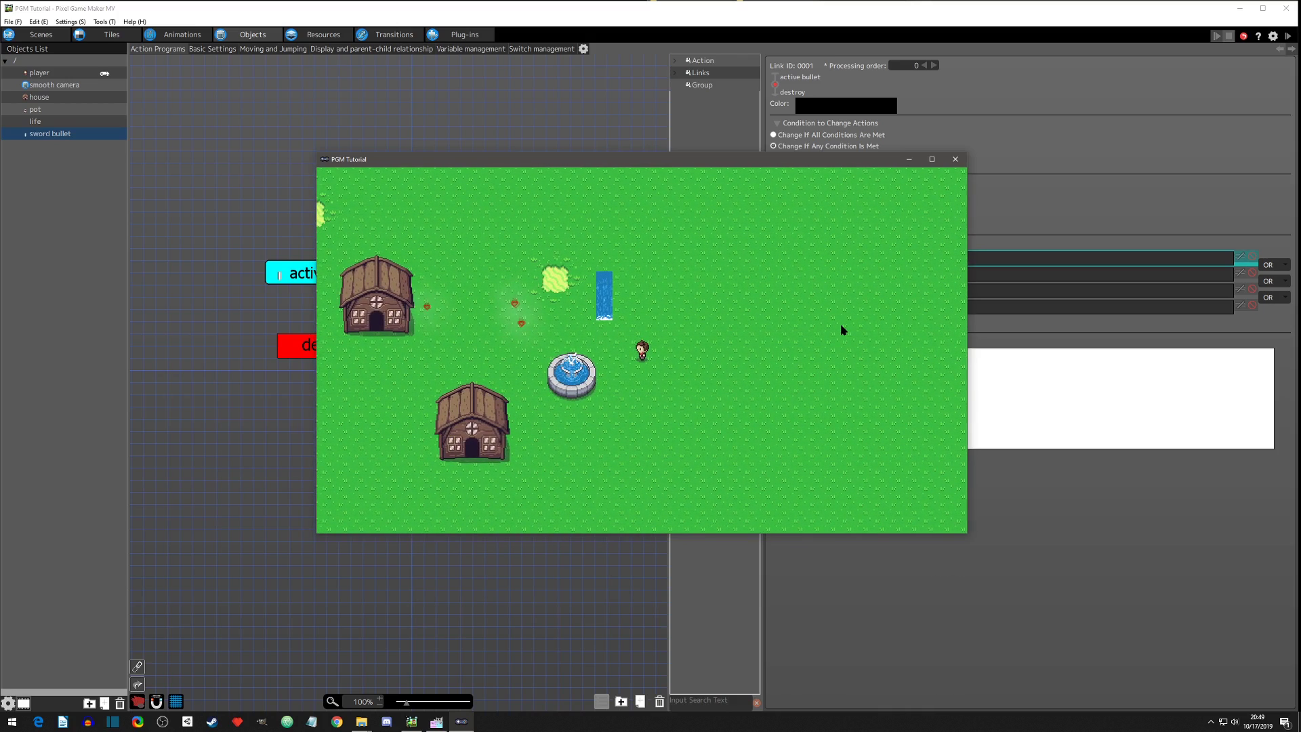
key("Left")
key("Up")
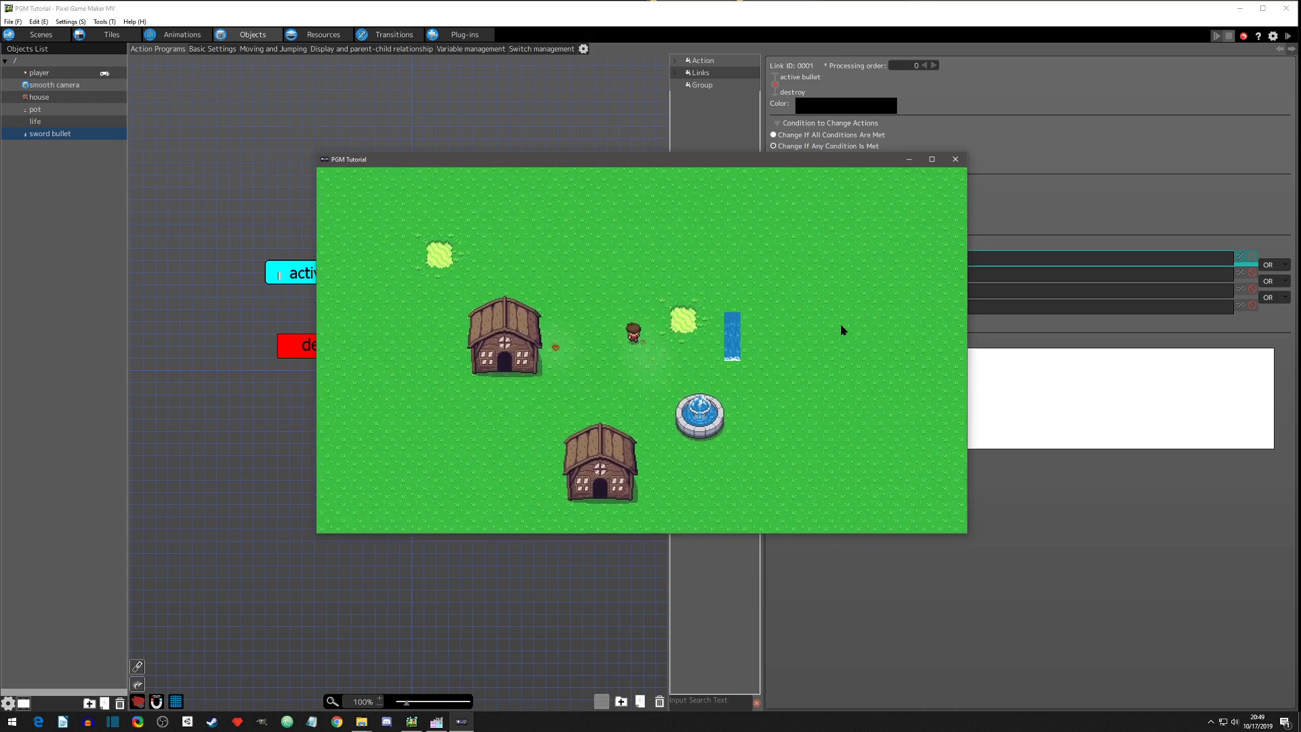
key("Right")
key("z")
key("Down")
key("z")
key("Down")
key("Right")
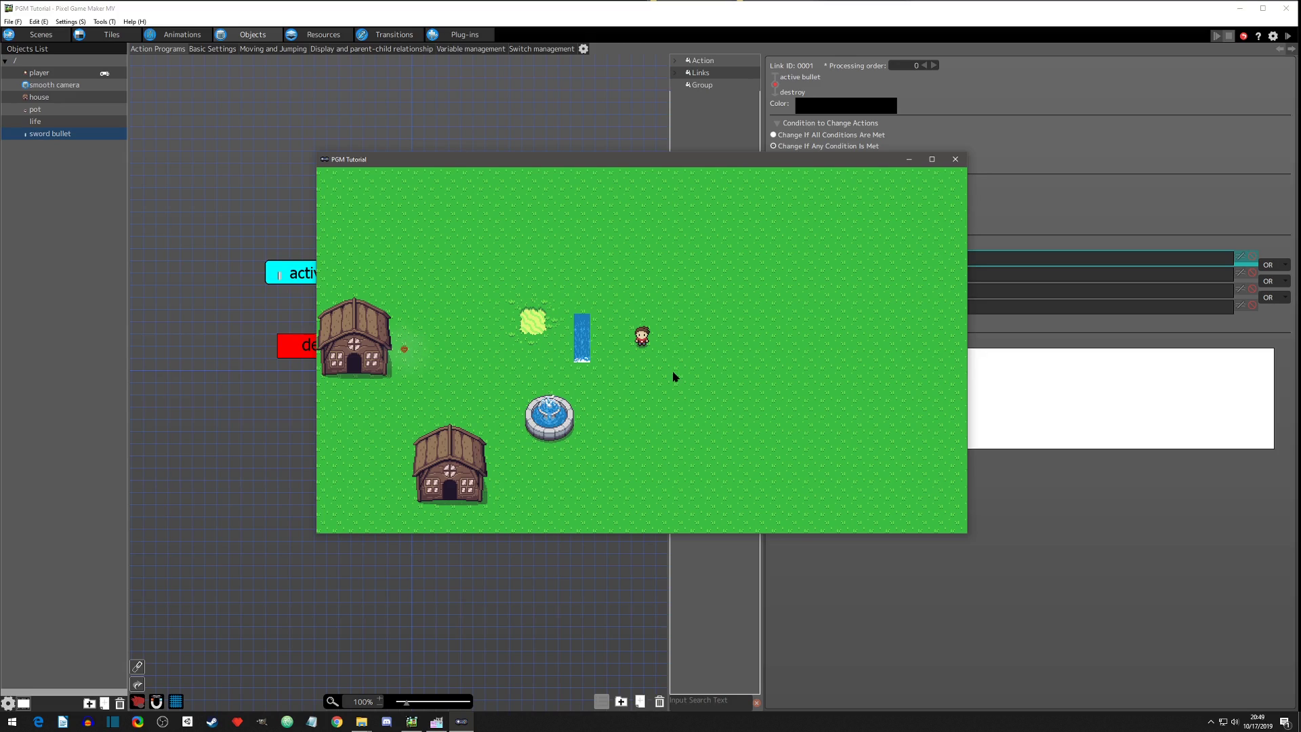
key("Down")
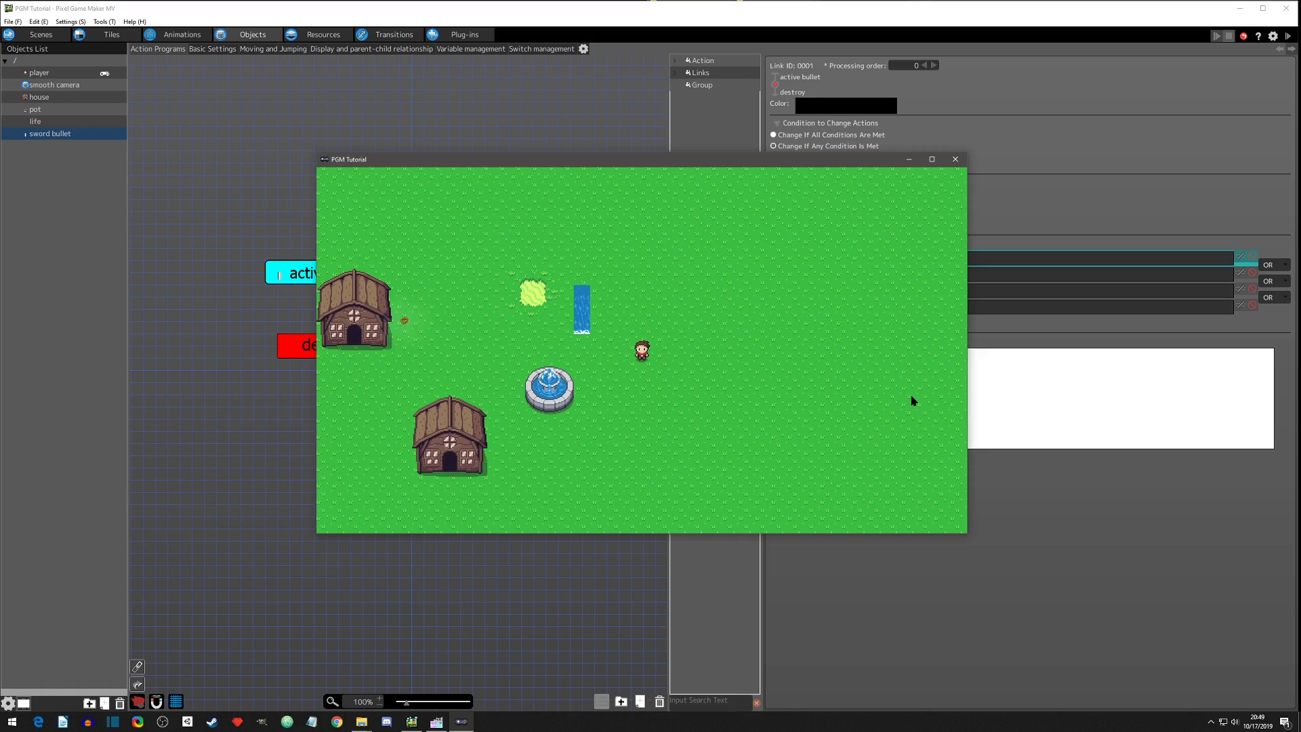